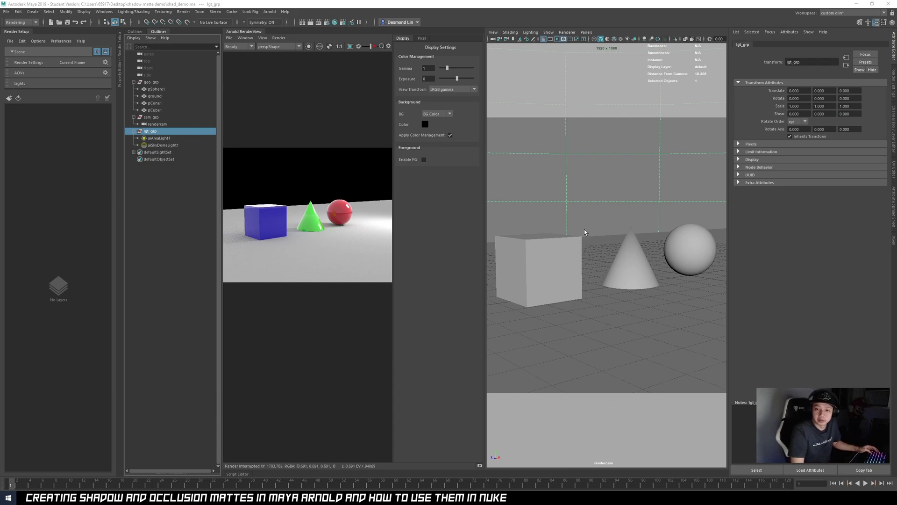
Examine the cube, cone, sphere, ground, area light and skydome light from the perspective view
key(space)
drag(596, 234, 597, 213)
alt+drag(601, 251, 574, 253)
scroll(647, 251, down, 6)
click(653, 262)
click(610, 243)
click(601, 254)
scroll(599, 207, up, 5)
click(566, 160)
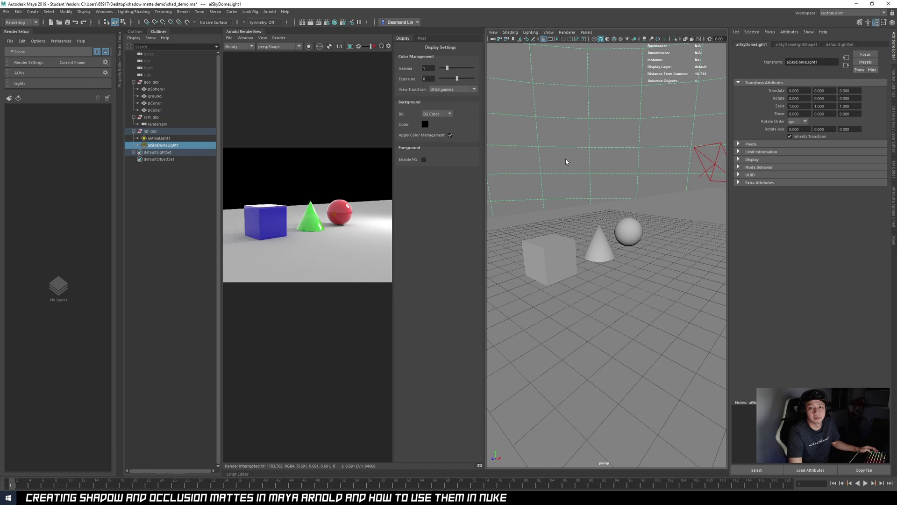
Rename the skydome light as env and the area light as key
click(157, 139)
click(182, 146)
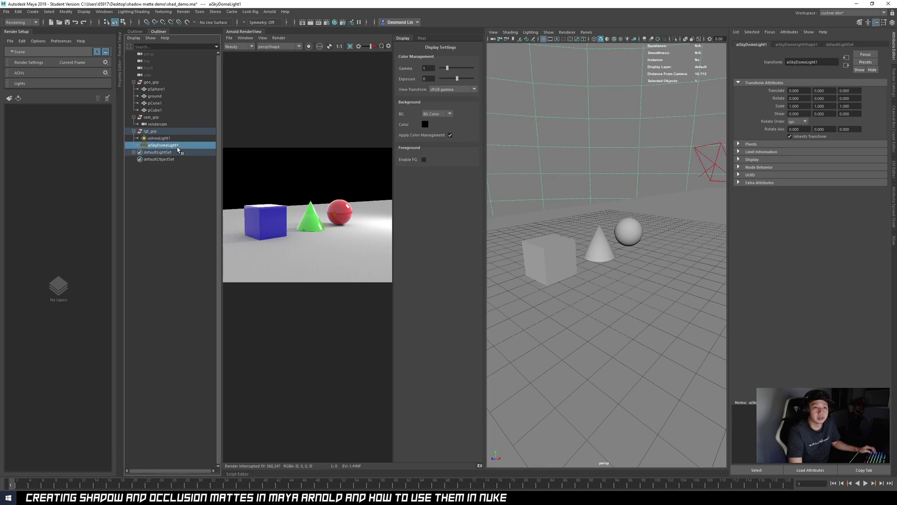
double_click(178, 146)
text(env)
key(Return)
click(166, 138)
double_click(166, 139)
text(key)
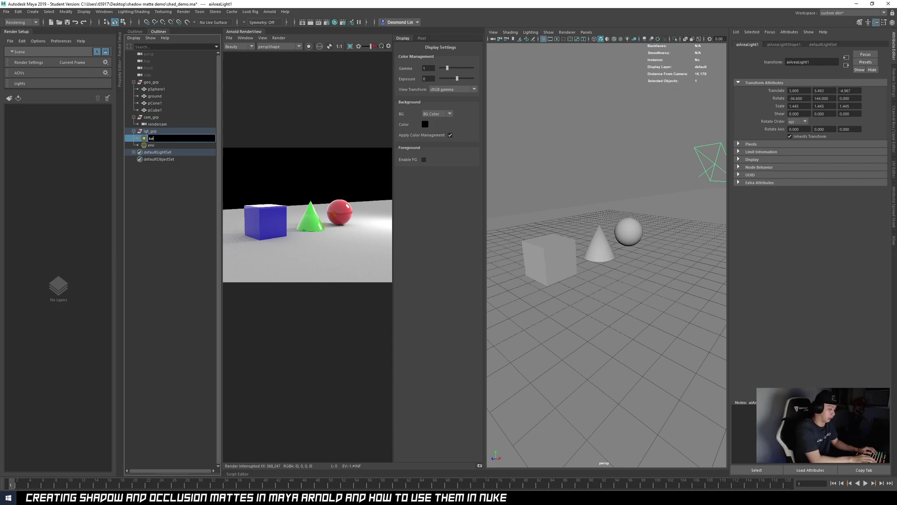
key(Return)
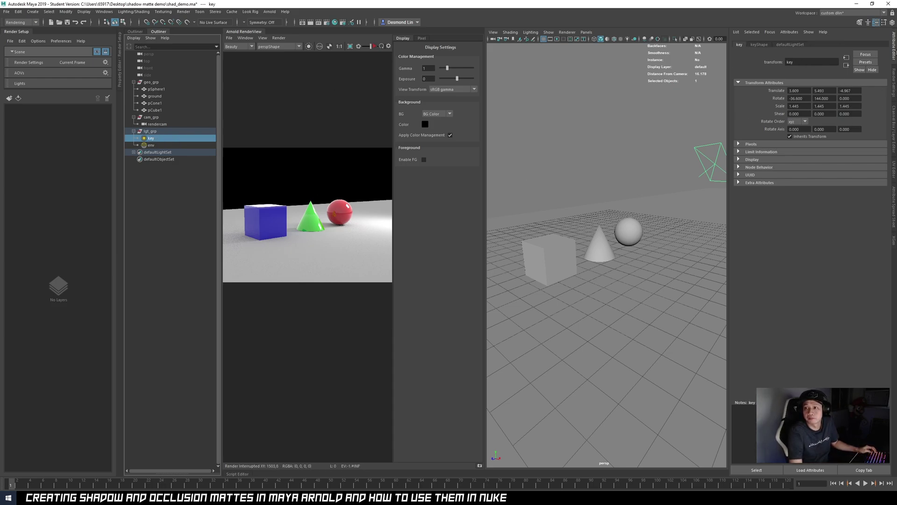
Set the AOV light group of the key area light to key
click(755, 45)
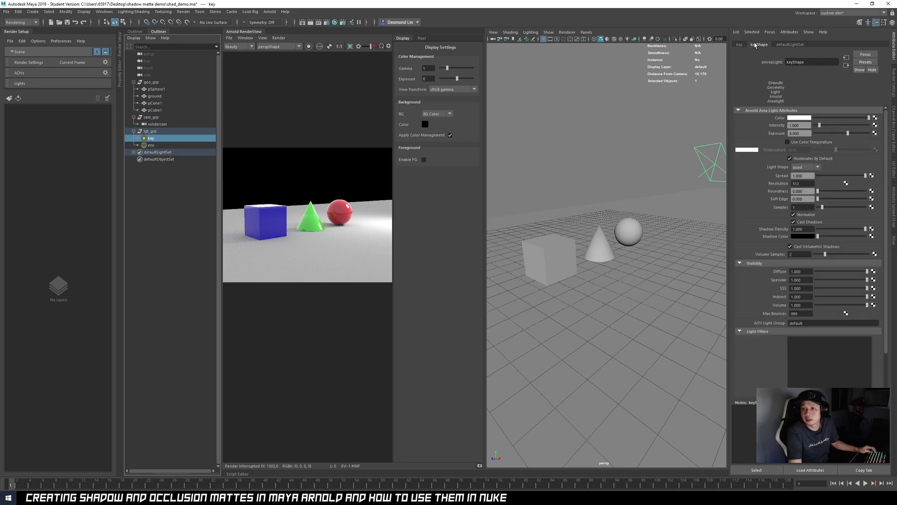
scroll(795, 278, down, 3)
double_click(796, 278)
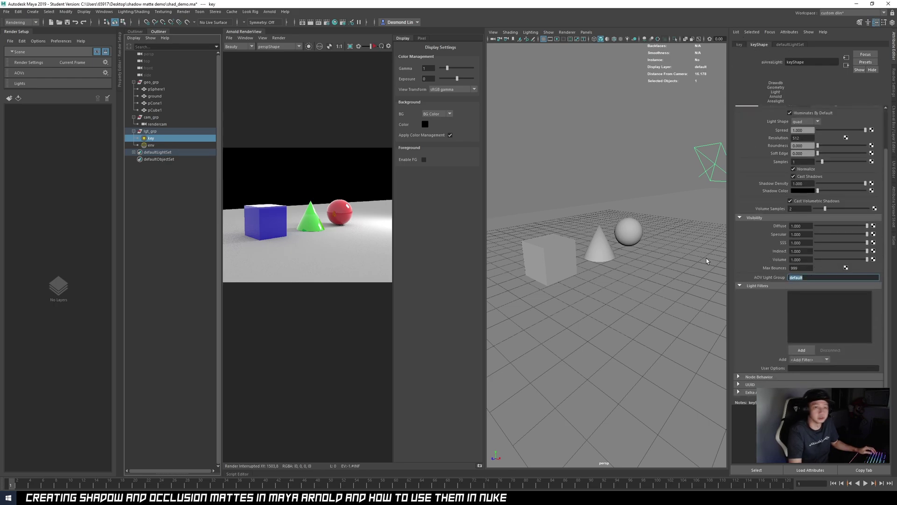
text(key)
key(Return)
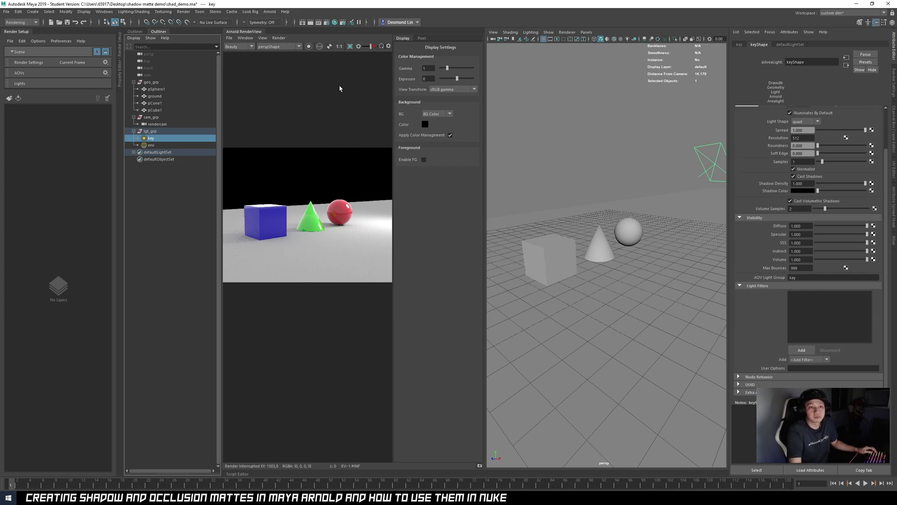
Set the AOV light group of the env skydome light to env
click(180, 145)
double_click(801, 322)
text(env)
key(Return)
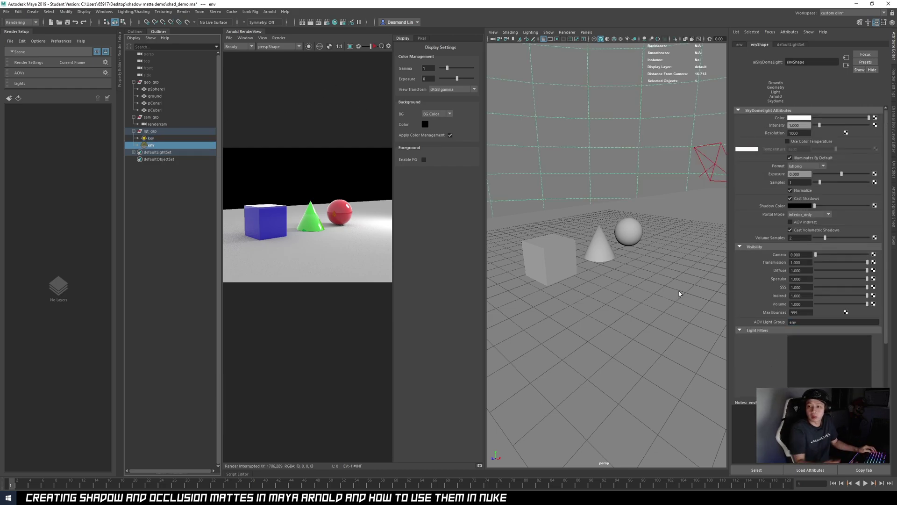
Add a render layer in the render setup and name it ground
alt+drag(607, 281, 631, 257)
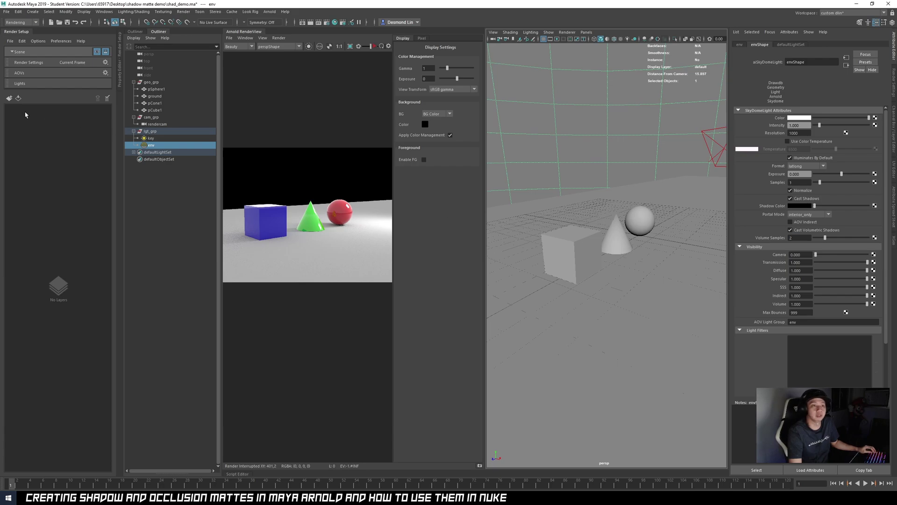
click(9, 99)
text(er: )
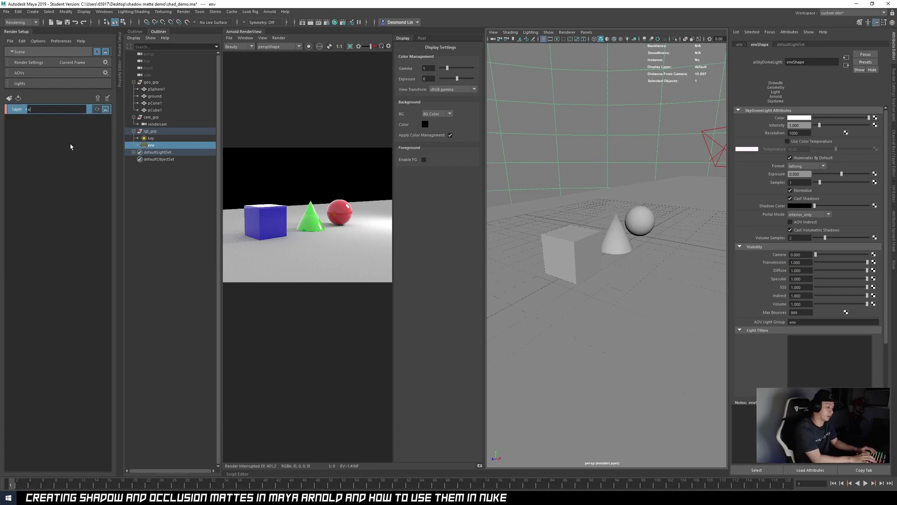
text(et)
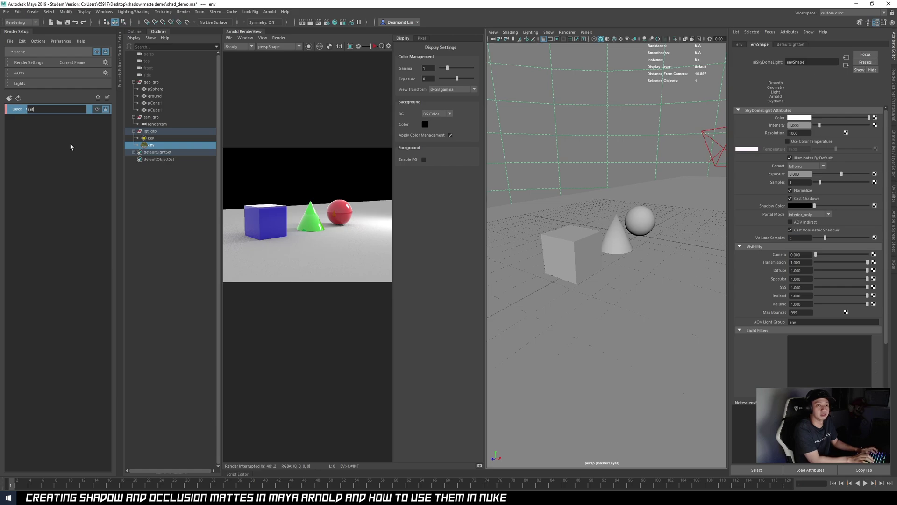
key(Return)
double_click(25, 110)
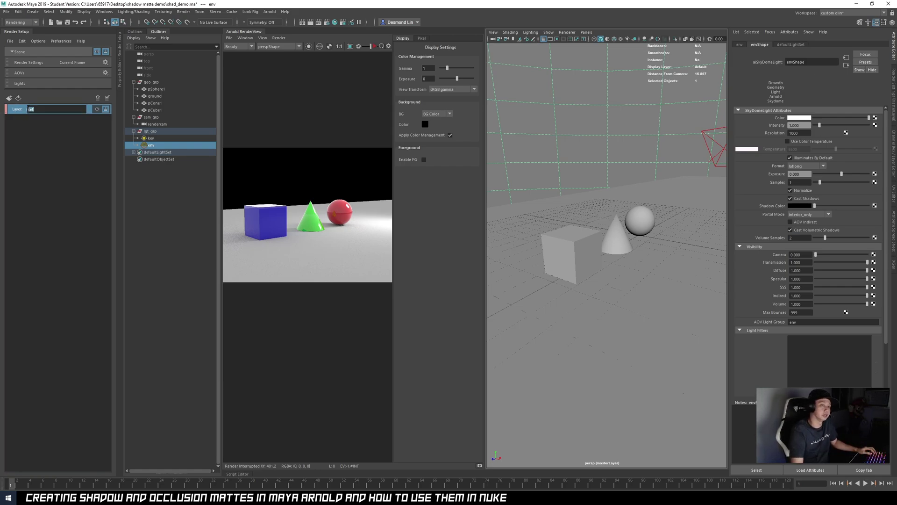
text(ground)
key(Return)
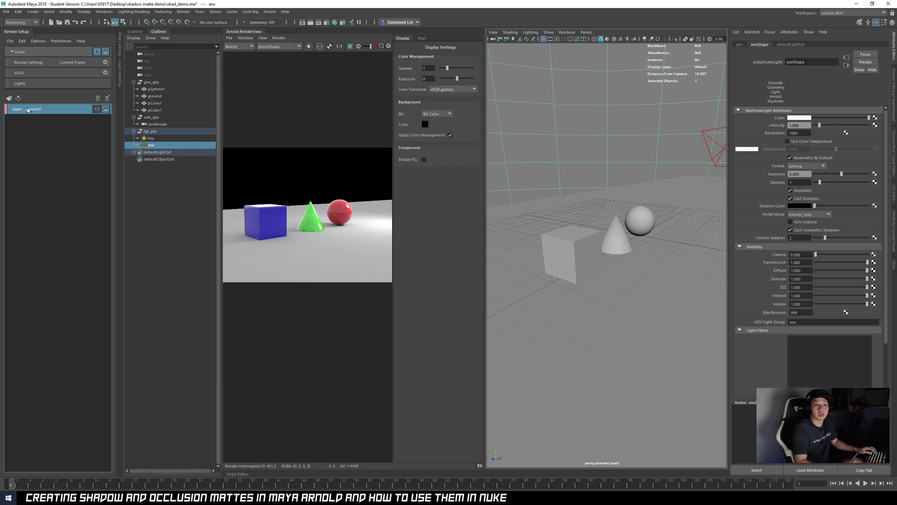
Create a collection named ground_geo inside the ground render layer
right_click(27, 108)
click(43, 112)
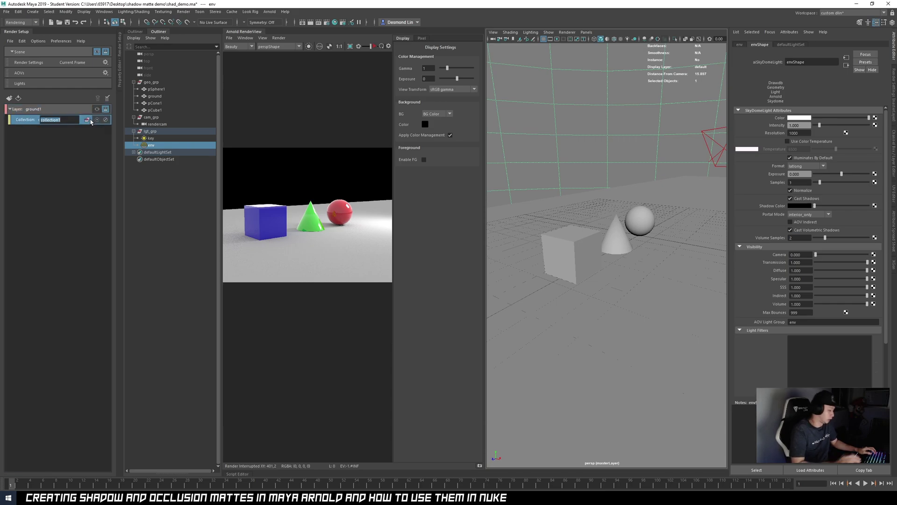
text(geound_geo)
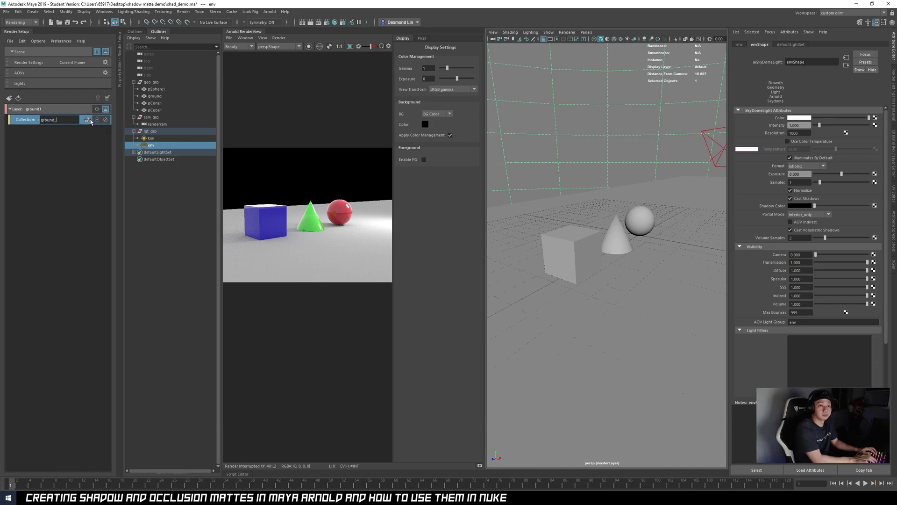
key(Return)
Add the ground object to the ground_geo collection and make the ground render layer visible
drag(167, 90, 163, 98)
click(163, 98)
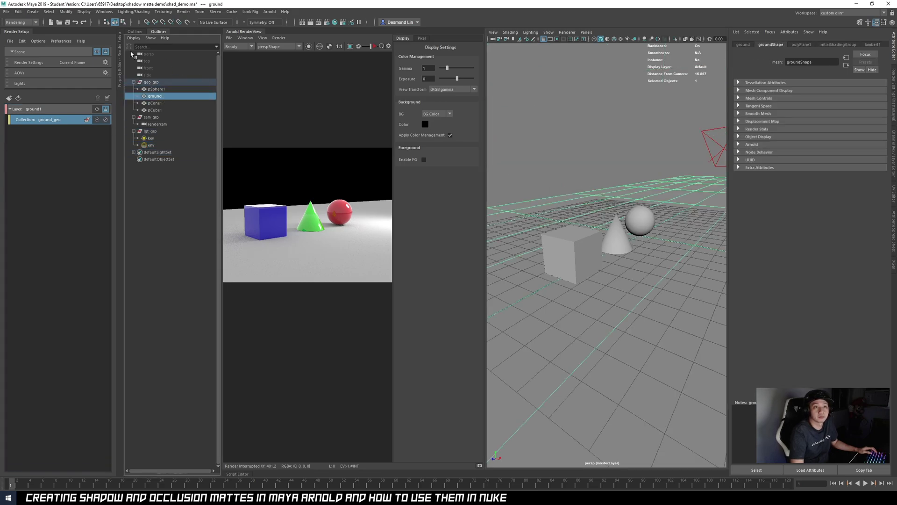
click(119, 63)
drag(270, 96, 196, 96)
click(98, 109)
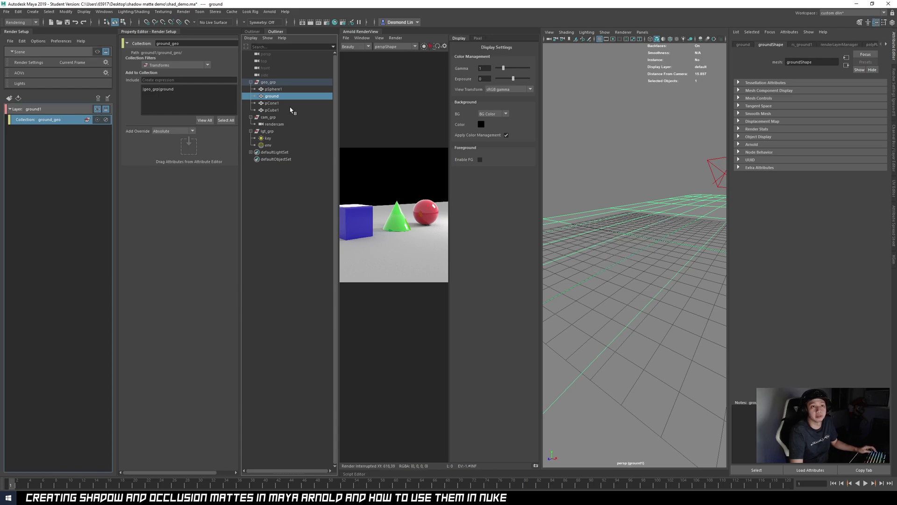
Store a snapshot of the existing full-scene render and render the ground layer in the Arnold RenderView
click(435, 48)
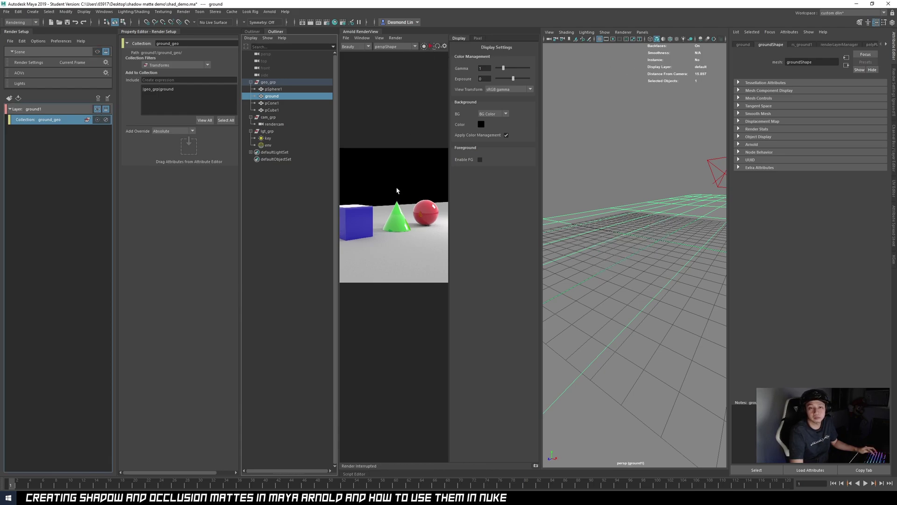
click(536, 465)
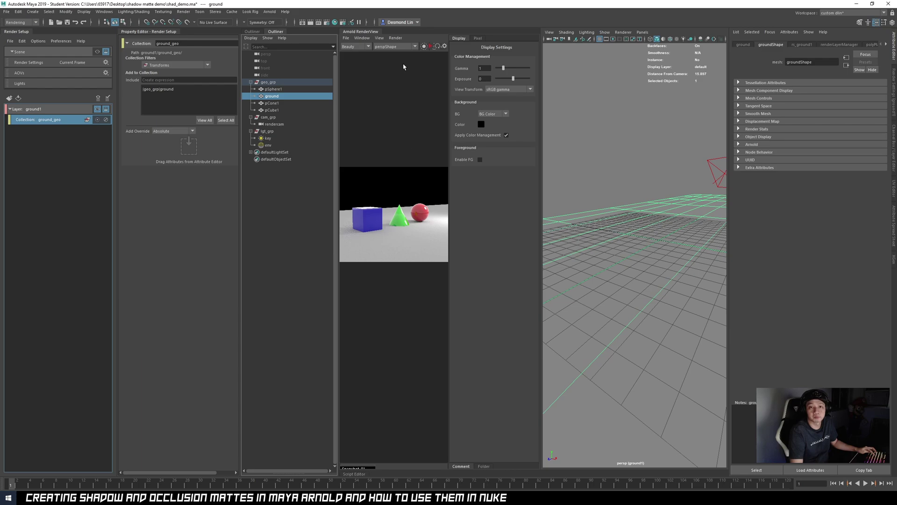
click(429, 46)
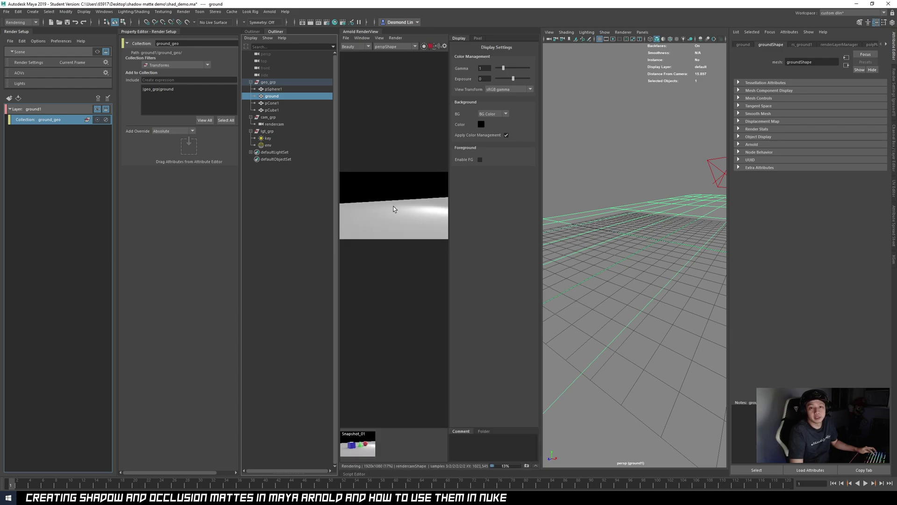
scroll(408, 199, up, 1)
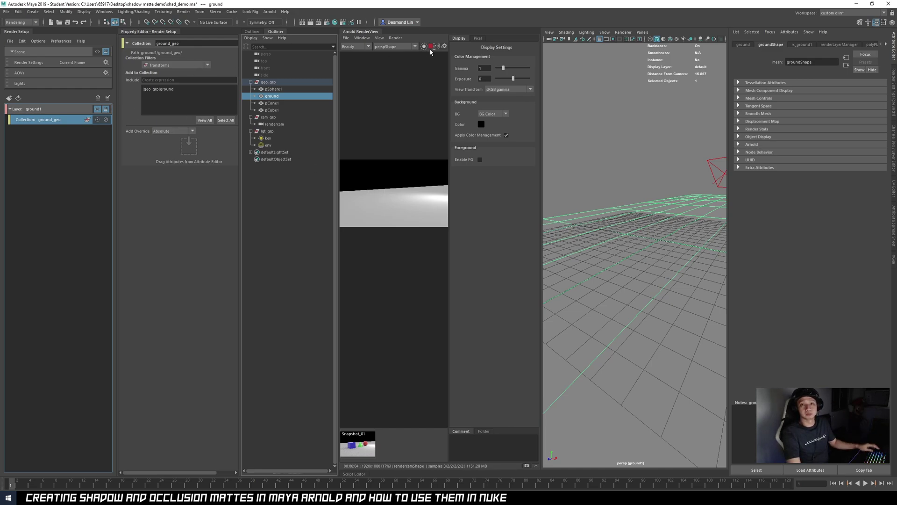
Add a second render layer named geometry and create a collection in it
click(9, 97)
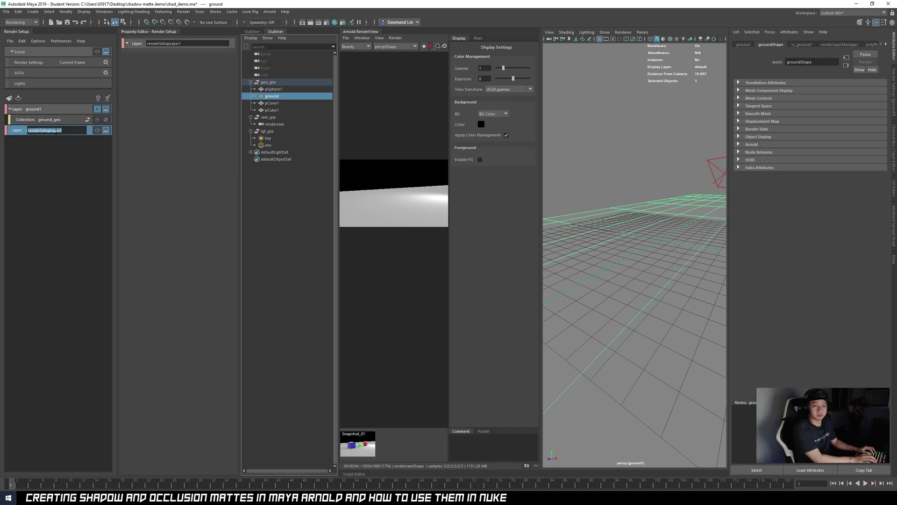
text(geome)
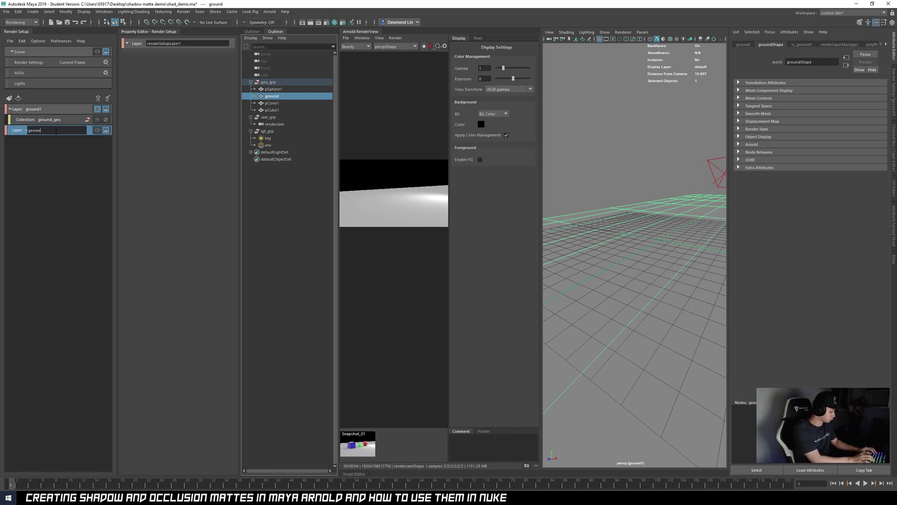
key(Return)
right_click(56, 131)
click(62, 135)
click(61, 141)
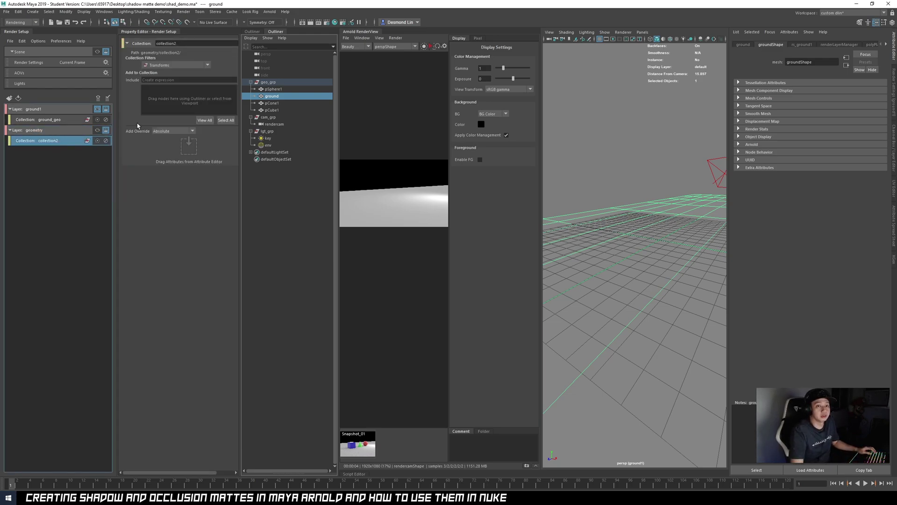
Add pSphere1, pCone1 and pCube1 to the geometry layer's collection and rename it as geo_geo
click(275, 89)
ctrl+click(272, 103)
ctrl+click(272, 111)
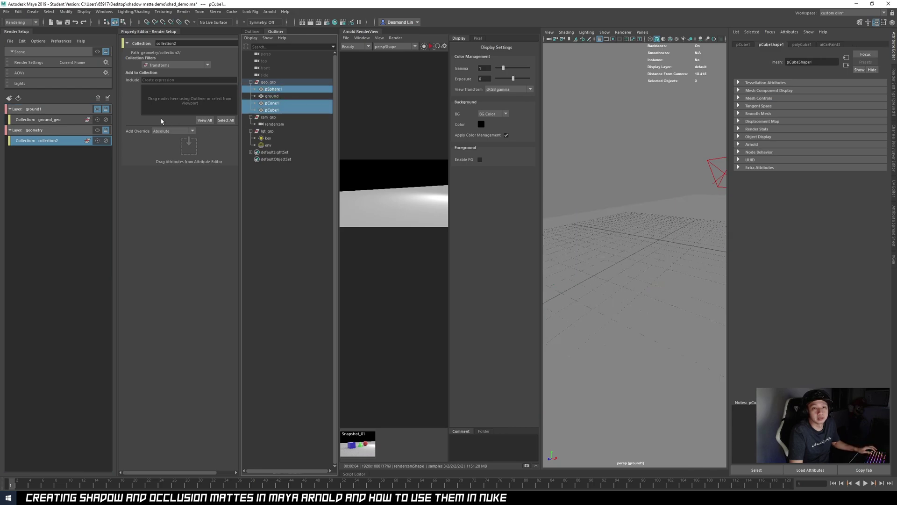
drag(281, 102, 199, 103)
double_click(49, 141)
text(ge)
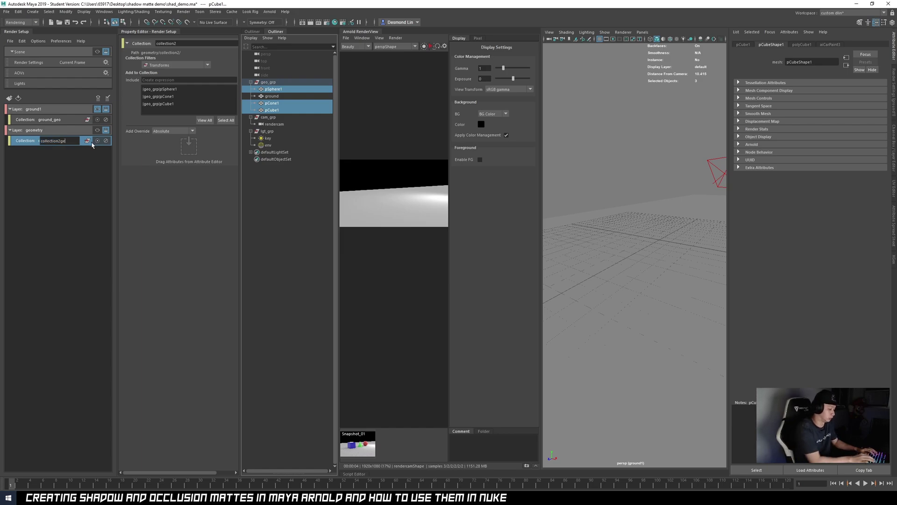
text(o_geo_)
key(Return)
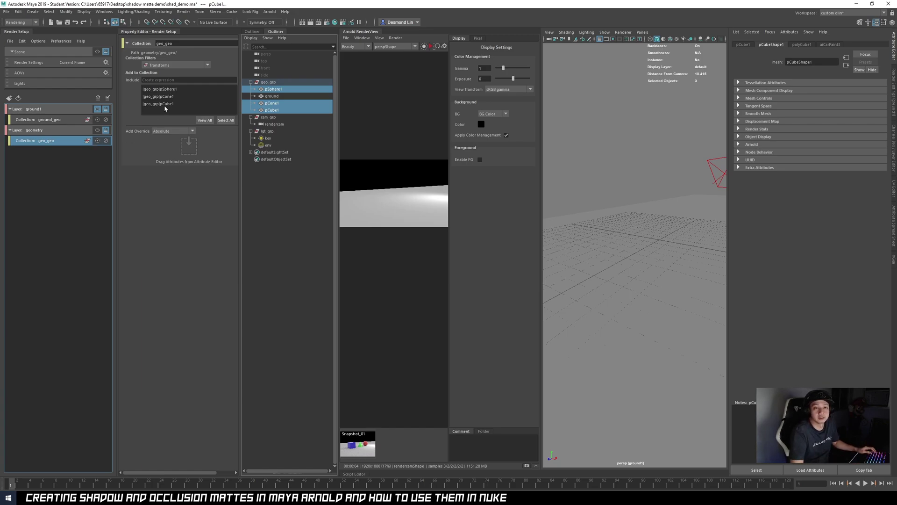
Create another collection named ground_geo in the geometry layer and add the ground object to it
click(60, 133)
right_click(60, 133)
click(63, 135)
text(gro)
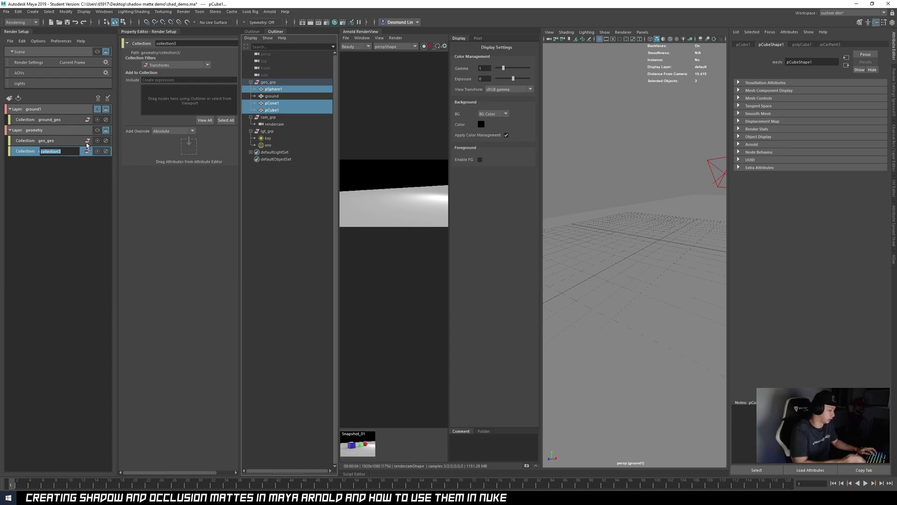
text(und_geop)
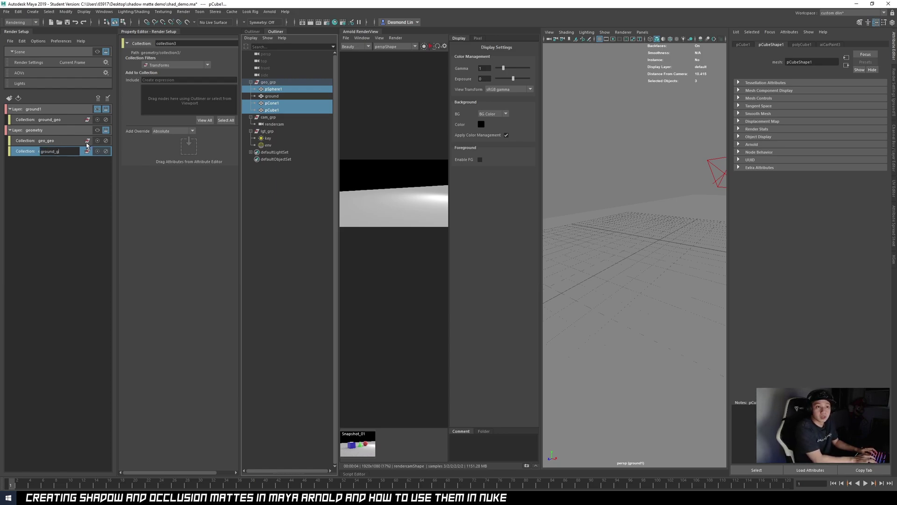
key(BackSpace)
key(Return)
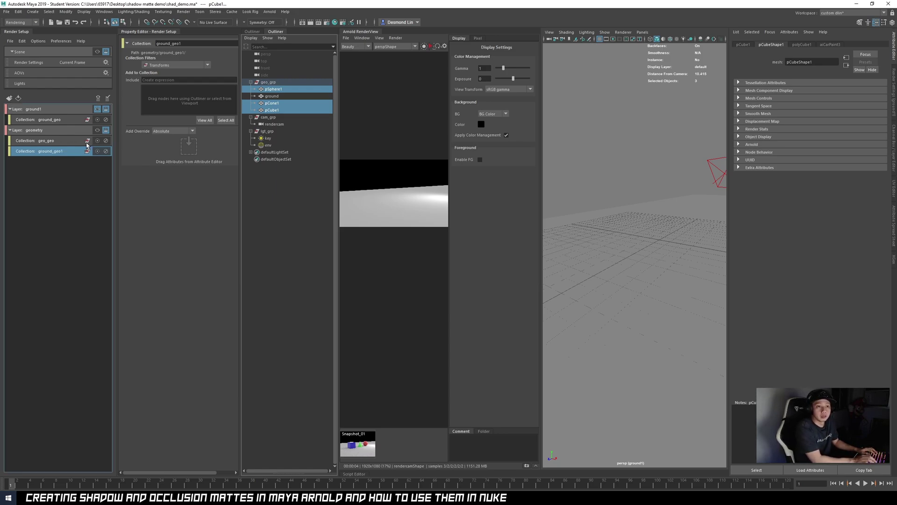
click(273, 97)
drag(276, 100, 196, 100)
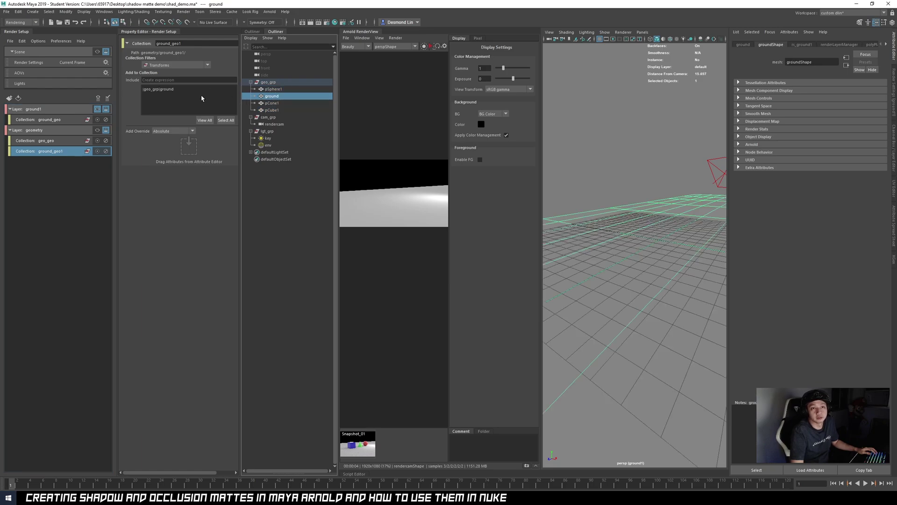
Review the members of the geometry layer's two collections and make the geometry layer visible
click(81, 132)
click(30, 143)
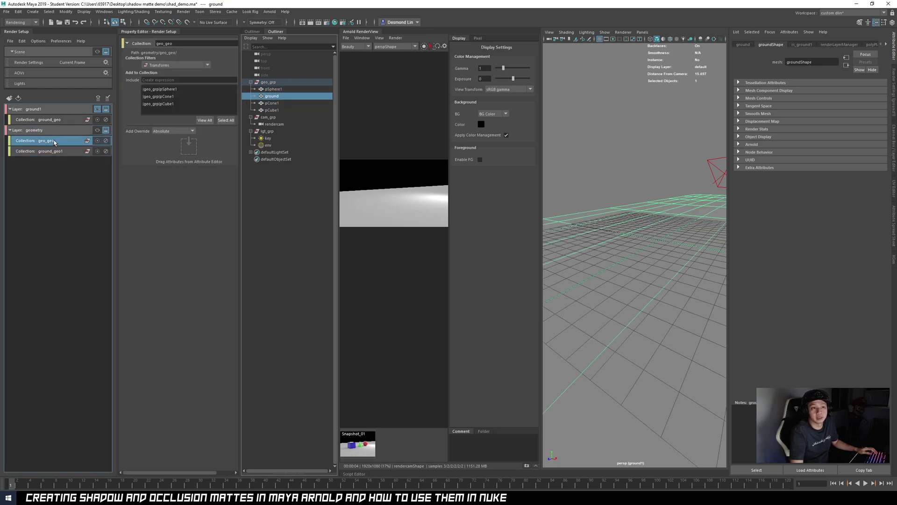
click(58, 152)
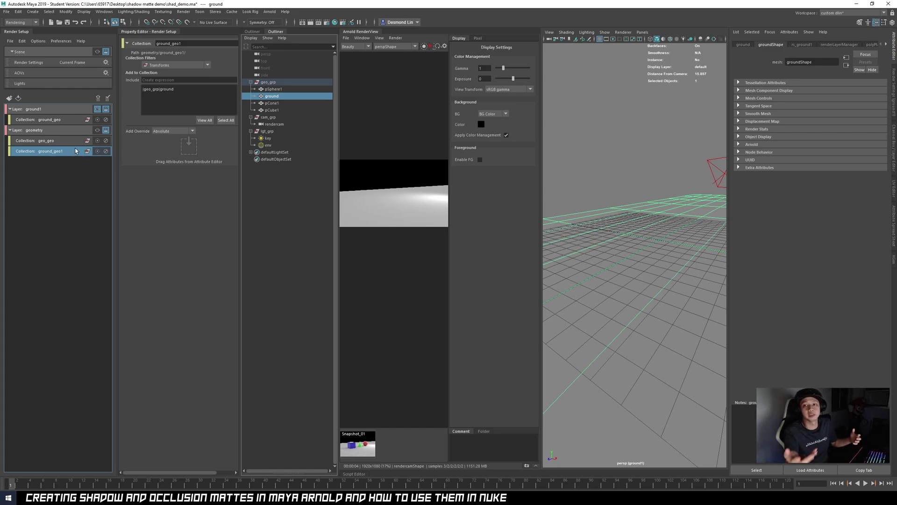
click(60, 180)
click(51, 152)
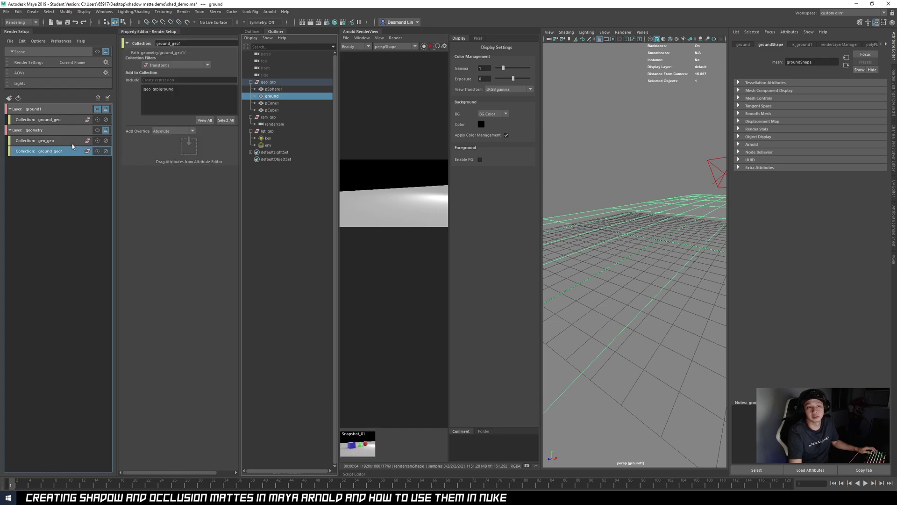
click(97, 130)
click(33, 136)
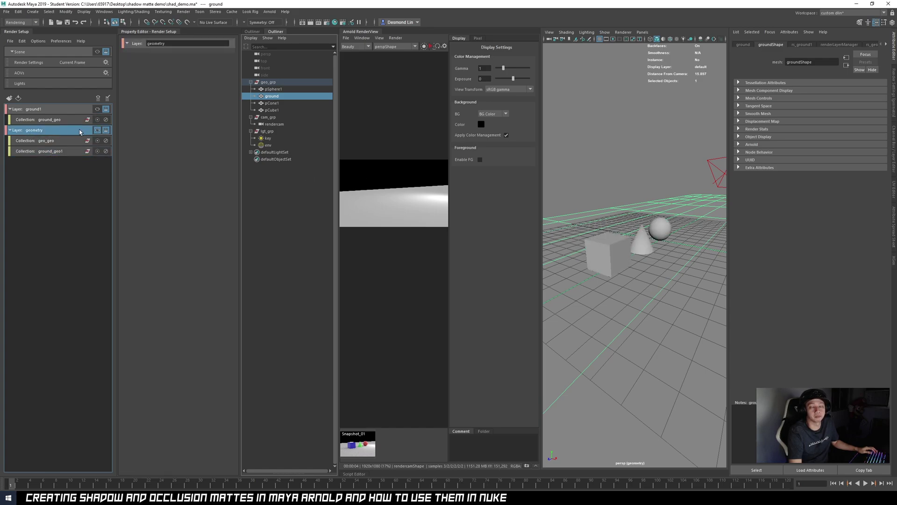
Create an absolute override for Primary Visibility on the geometry layer's ground_geo1 collection and turn Primary Visibility off in it
click(57, 152)
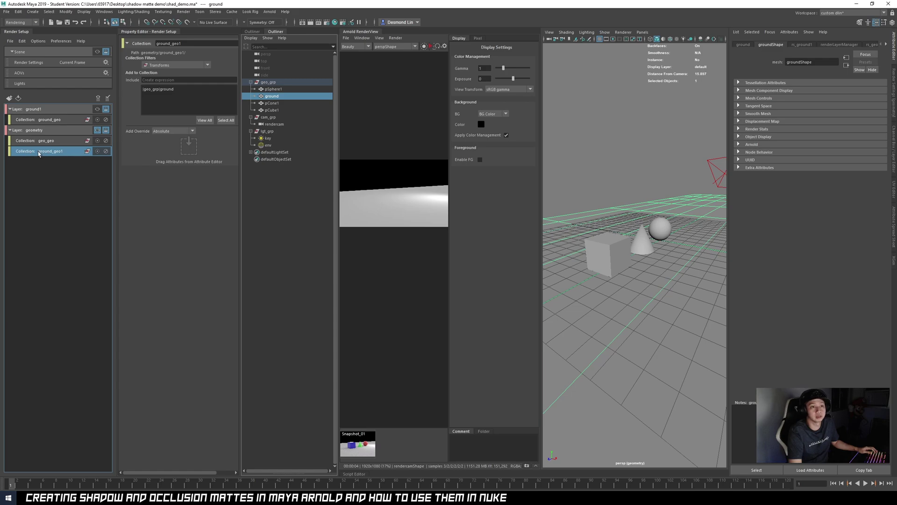
click(761, 145)
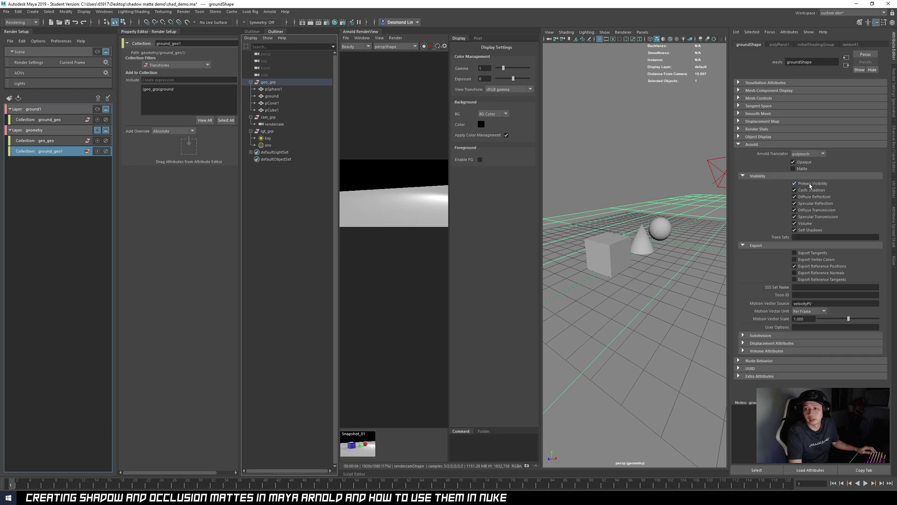
right_click(810, 186)
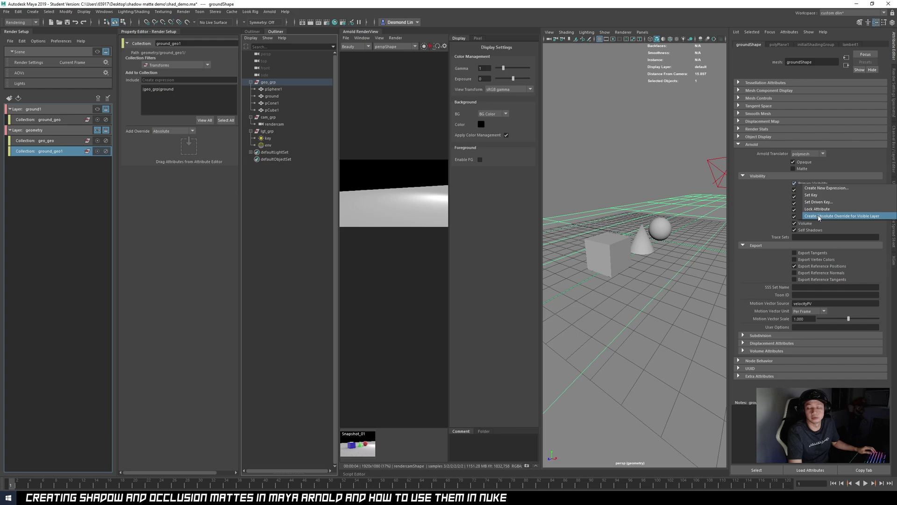
click(819, 216)
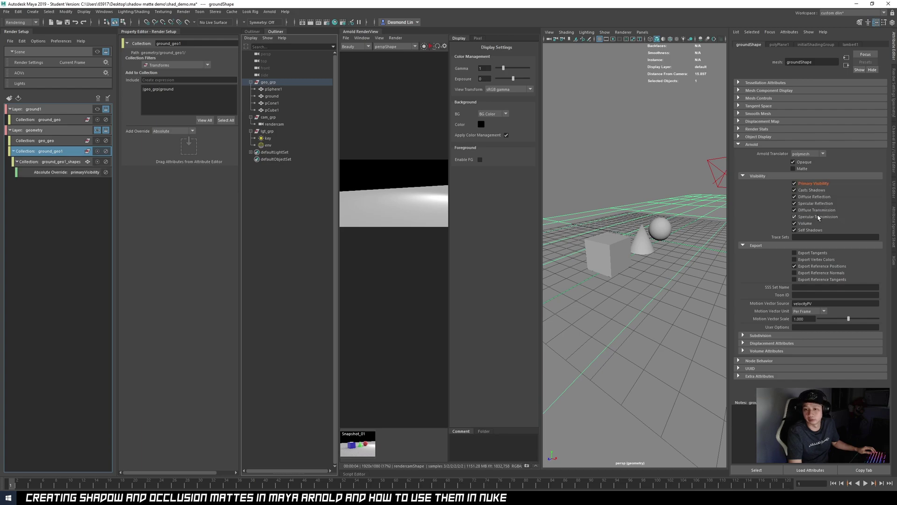
click(66, 160)
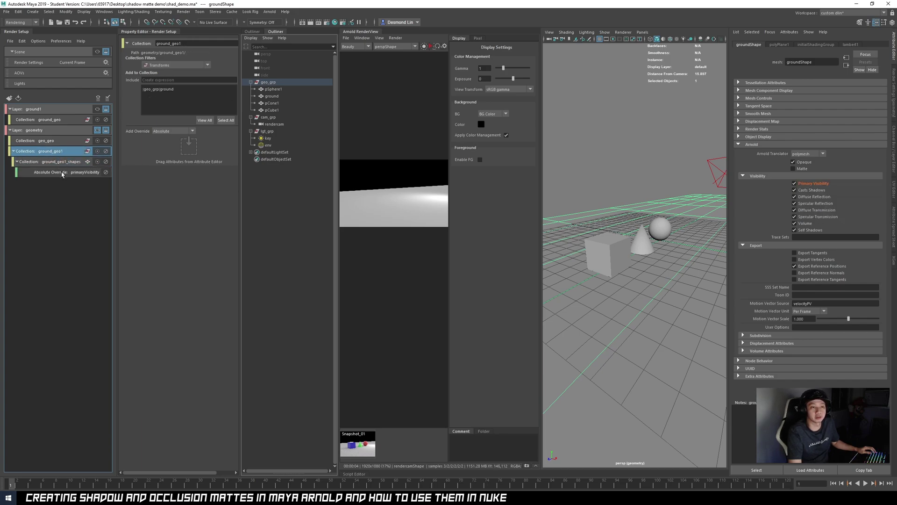
click(61, 172)
click(176, 59)
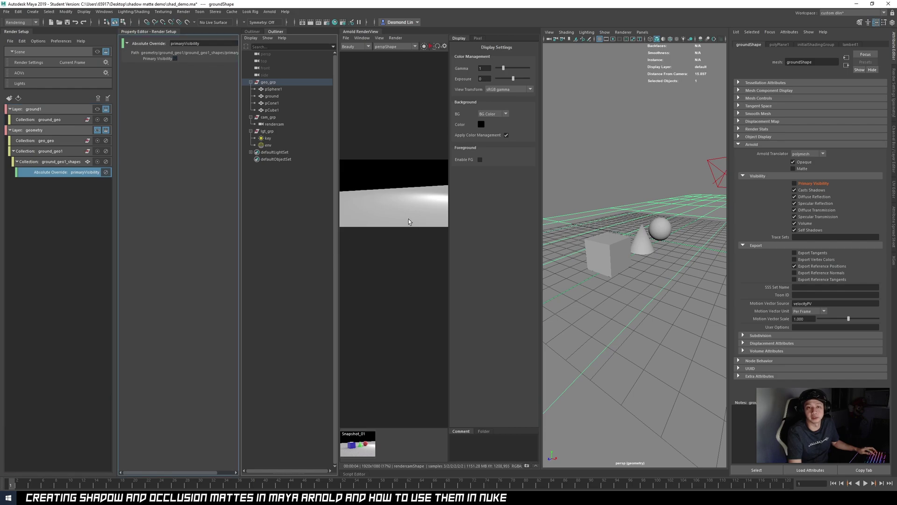
Store a snapshot of the current ground render and render the geometry layer
scroll(410, 238, down, 2)
scroll(403, 236, up, 2)
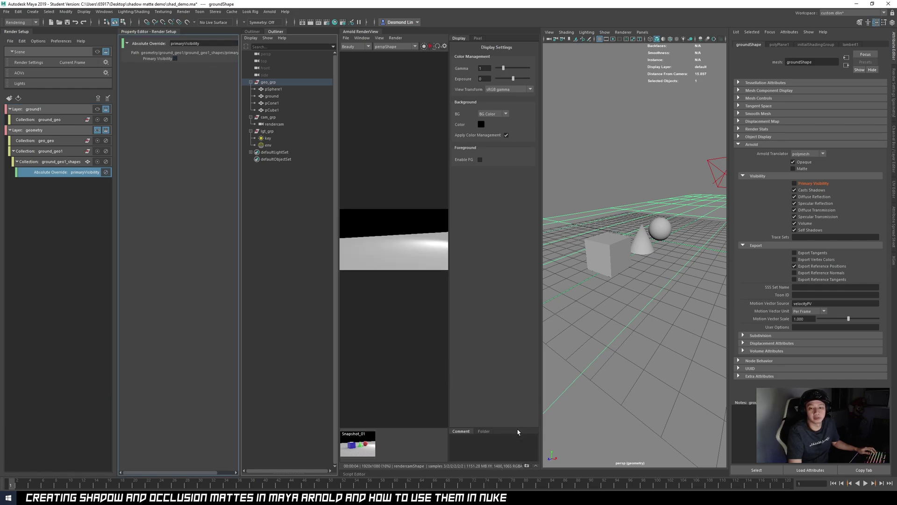
click(527, 465)
click(424, 46)
scroll(402, 233, up, 2)
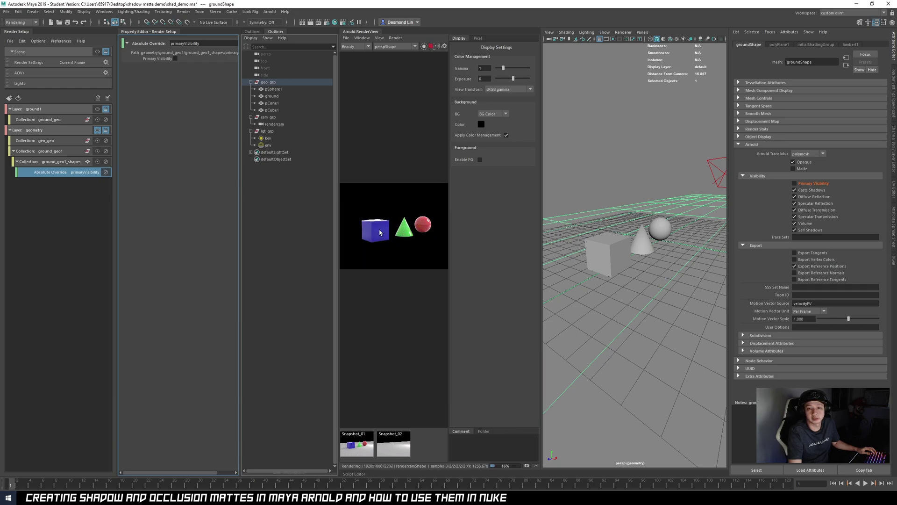
Compare the geometry layer render with the two stored snapshots of the full scene and the ground
click(359, 450)
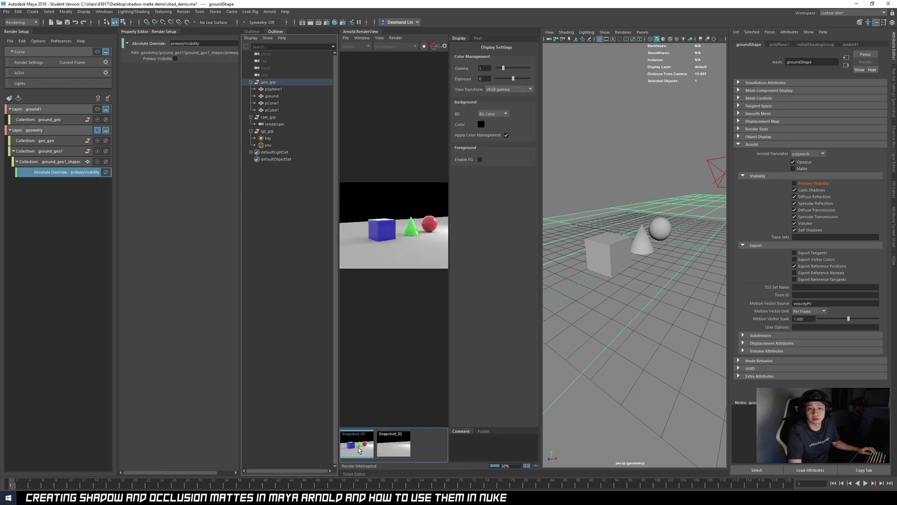
click(358, 450)
click(359, 450)
click(359, 450)
click(358, 450)
click(358, 449)
click(359, 450)
click(359, 449)
click(360, 449)
click(360, 450)
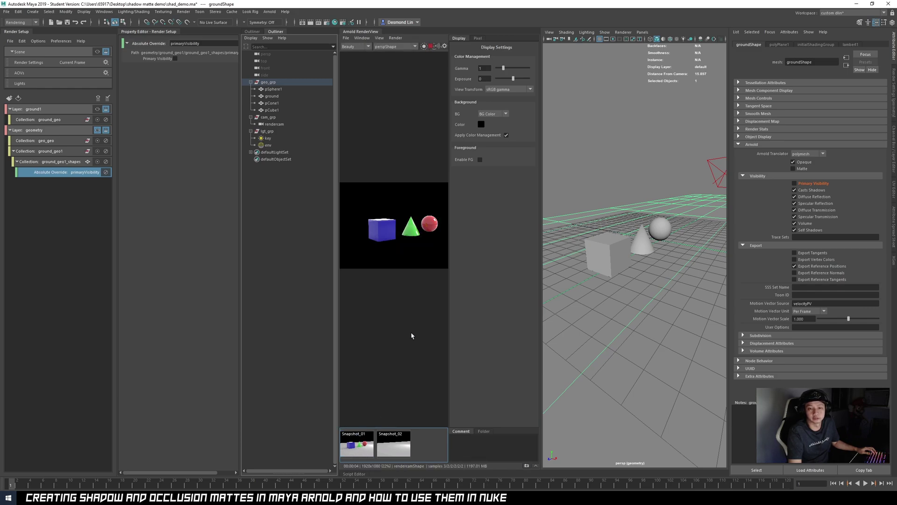
click(394, 444)
scroll(396, 326, down, 1)
middle_drag(391, 340, 388, 303)
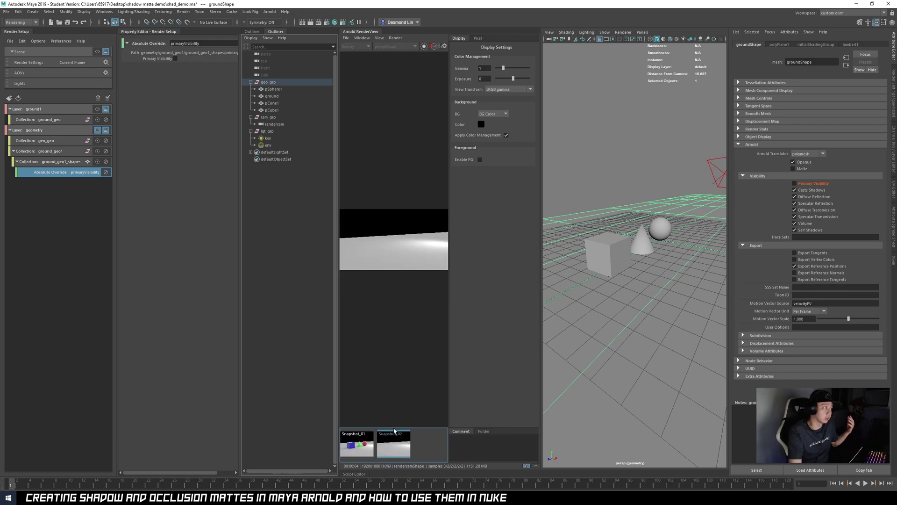
click(355, 450)
click(386, 449)
click(360, 450)
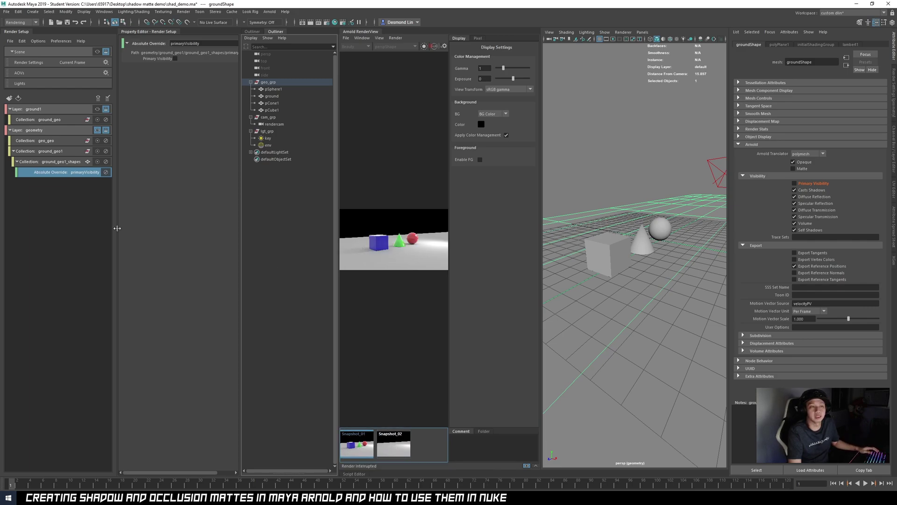
Save the scene under the new name shad_demo.v1.ma in the shadow matte demo folder
click(9, 12)
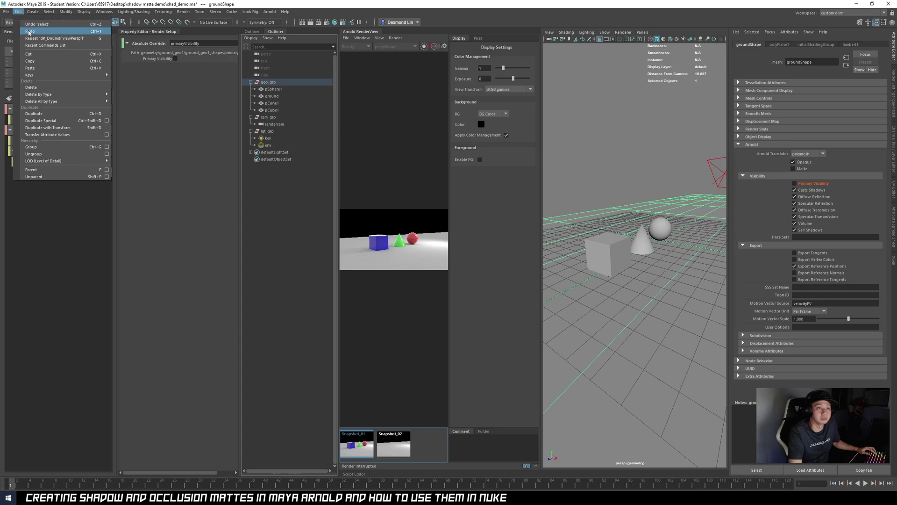
click(28, 47)
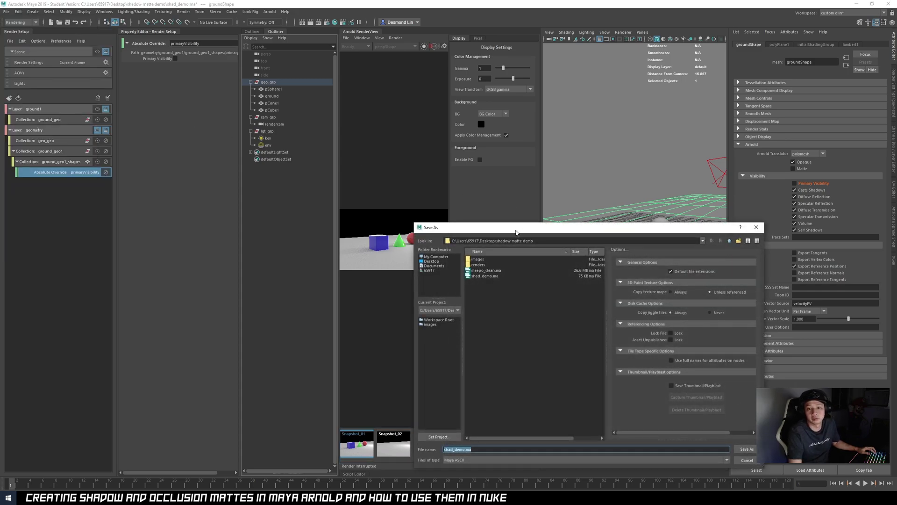
drag(510, 232, 0, 136)
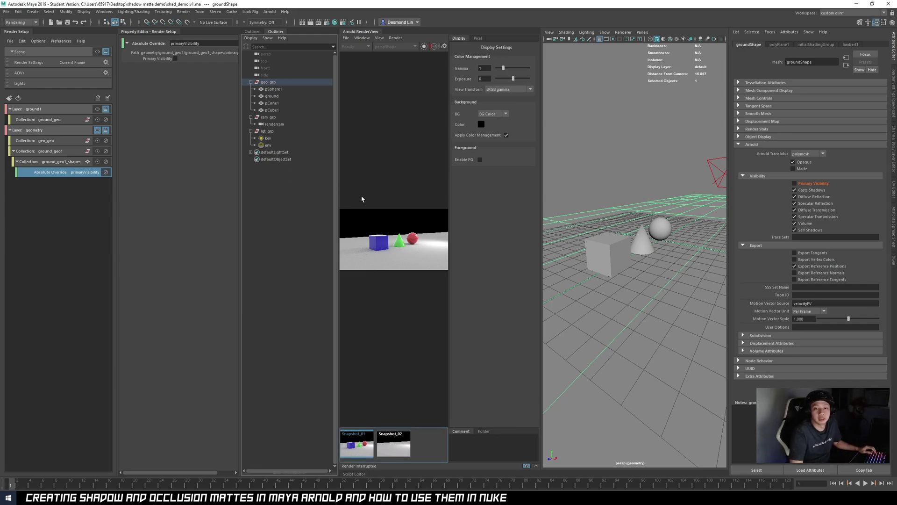
Add a third render layer named shadow_matte
click(8, 98)
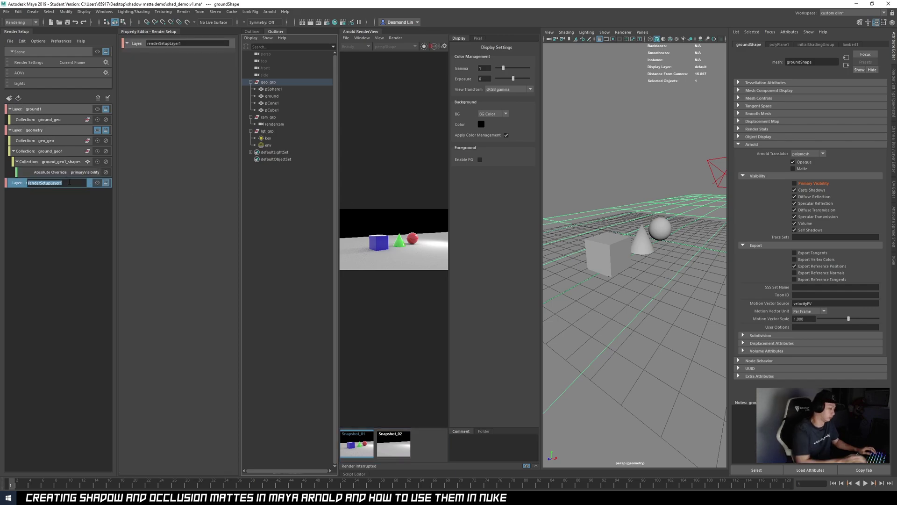
text(shad)
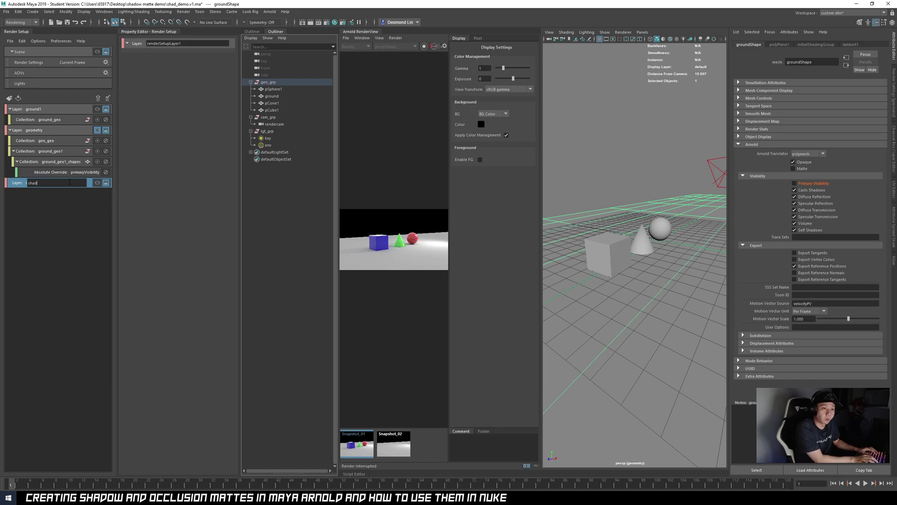
text(ow_matte)
key(Return)
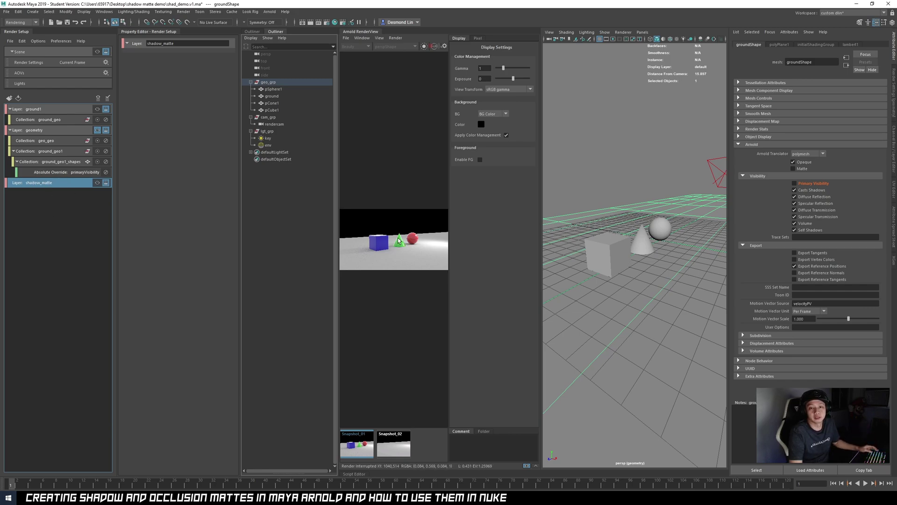
Create a collection named geo_geo1 in the shadow_matte layer and add pSphere1, pCone1 and pCube1 to it
right_click(58, 186)
click(60, 189)
text(geo)
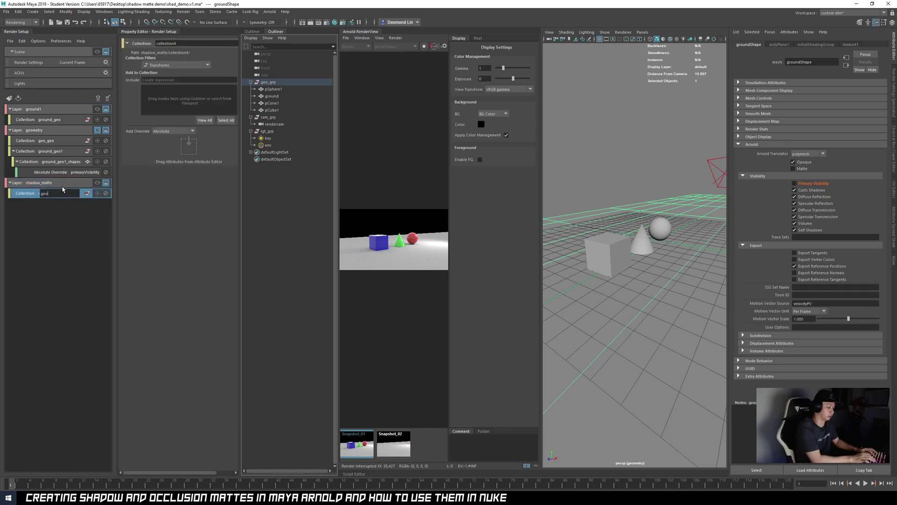
text(_)
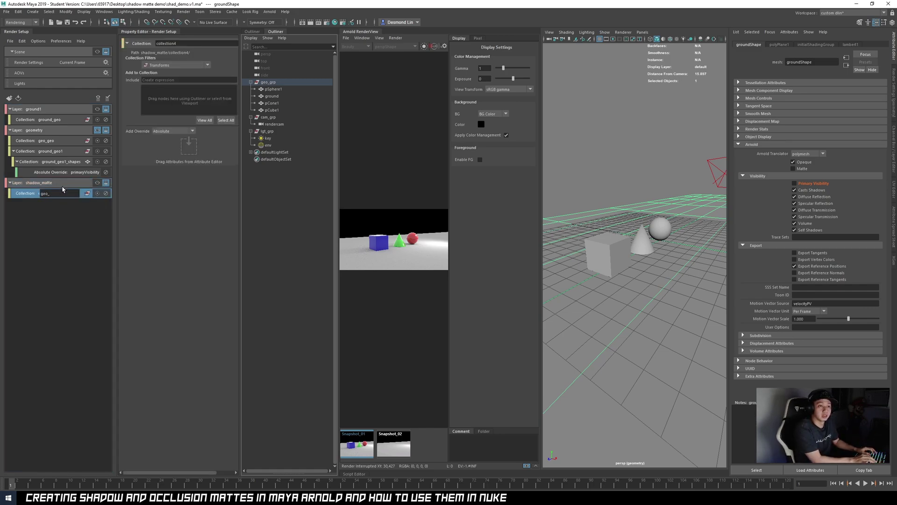
text(geo1)
key(Return)
click(283, 91)
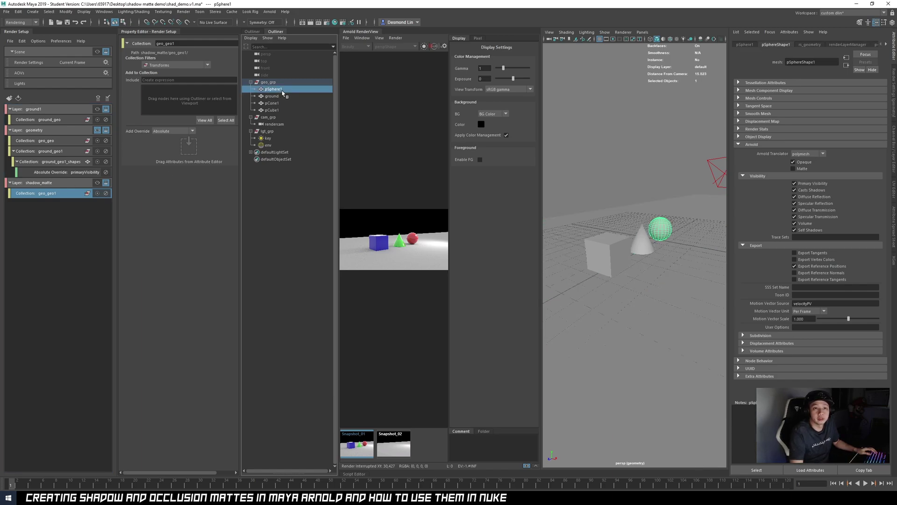
ctrl+click(272, 103)
ctrl+click(272, 110)
middle_drag(256, 105, 206, 101)
Create a collection named ground_geo2 in the shadow_matte layer and add the ground object to it
right_click(63, 181)
click(71, 184)
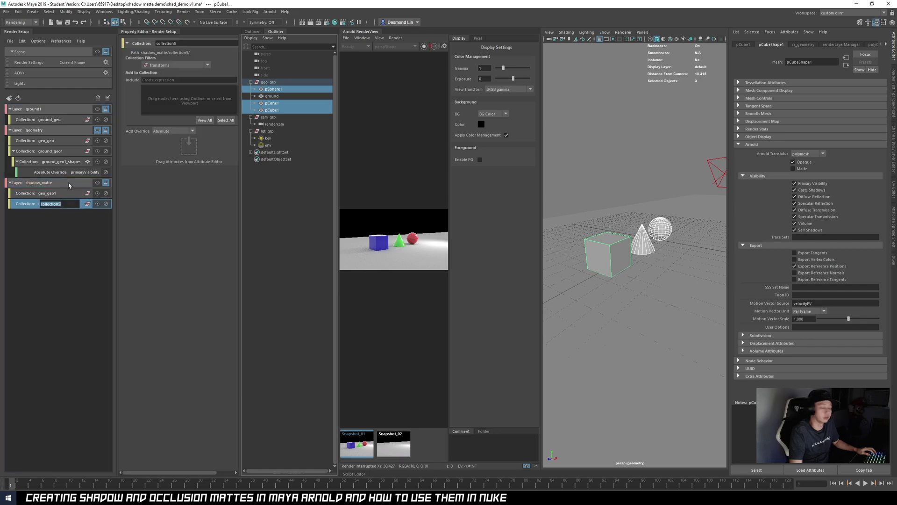
text(ground_)
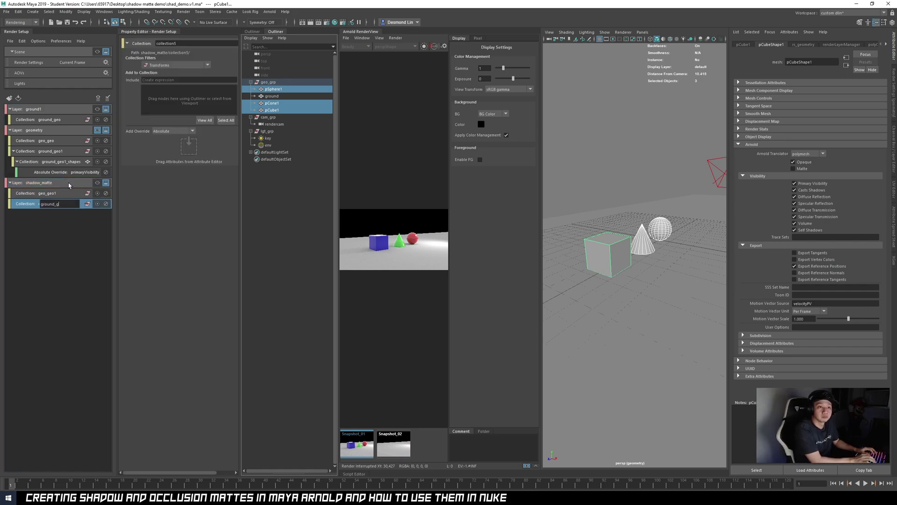
text(geo2)
key(Return)
click(274, 96)
drag(276, 97, 196, 97)
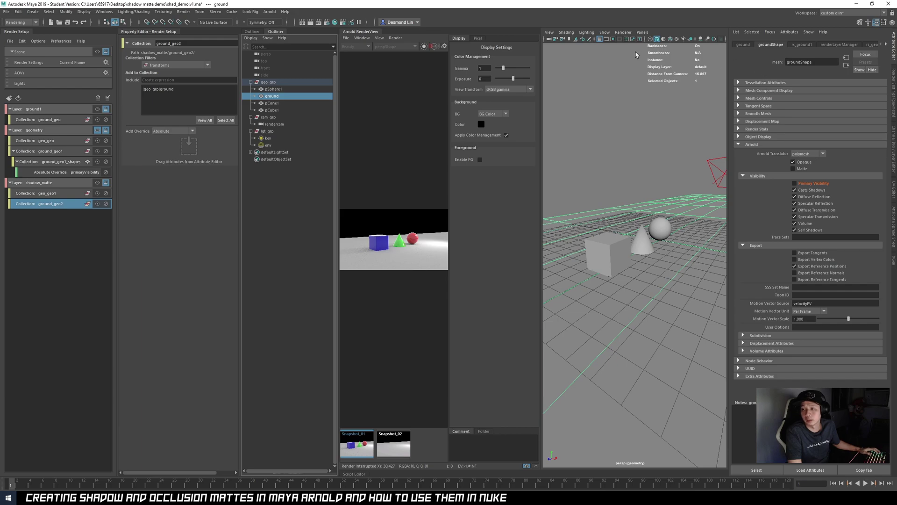
Open the AOV settings and add RGBA to the active AOVs
click(44, 73)
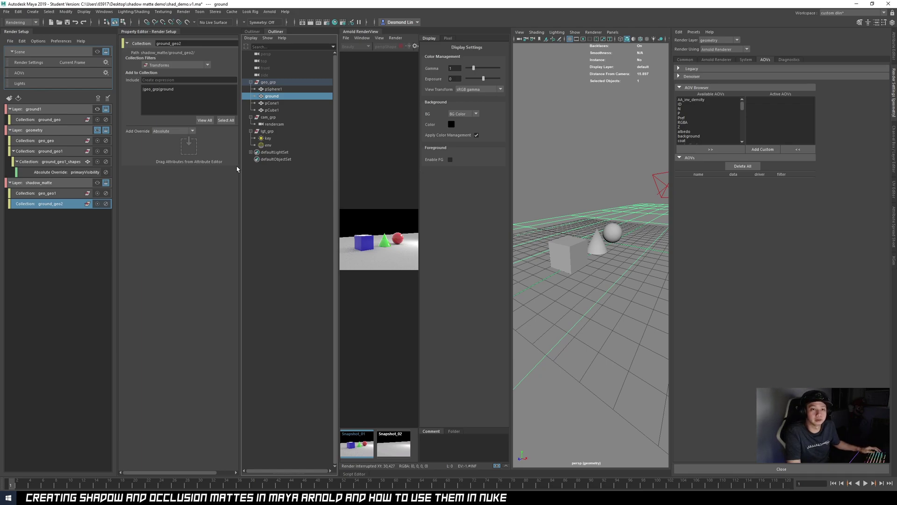
drag(239, 167, 239, 167)
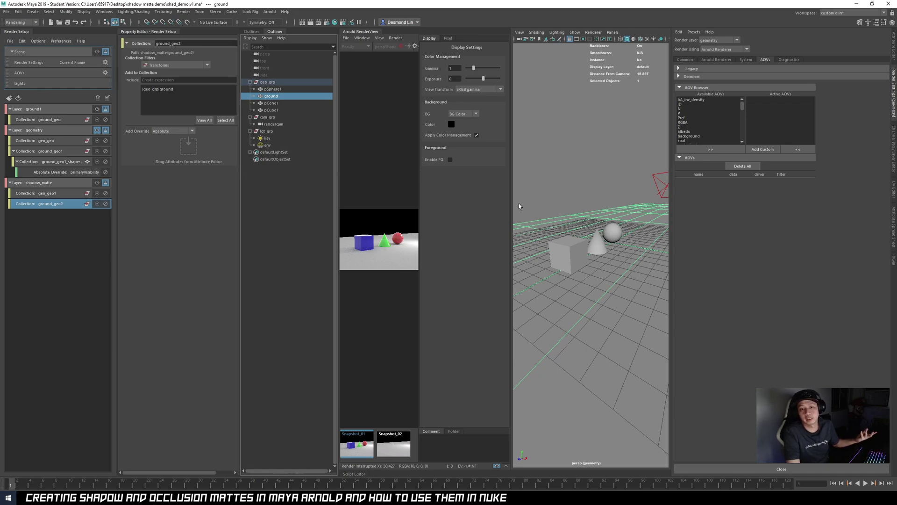
drag(514, 205, 527, 205)
click(766, 150)
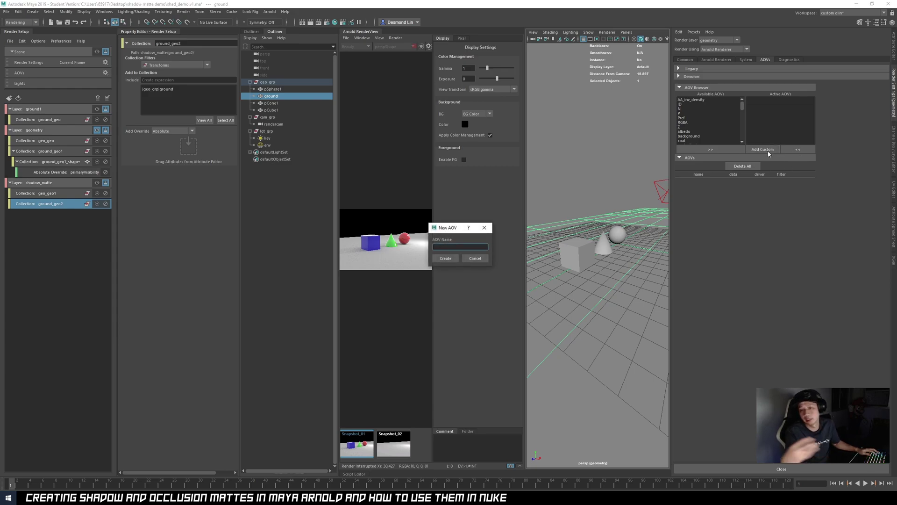
click(475, 258)
click(689, 122)
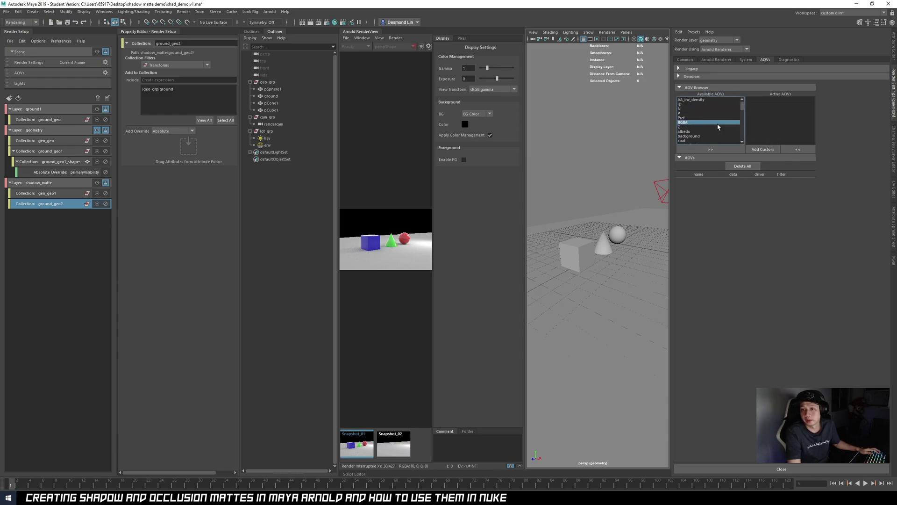
click(710, 149)
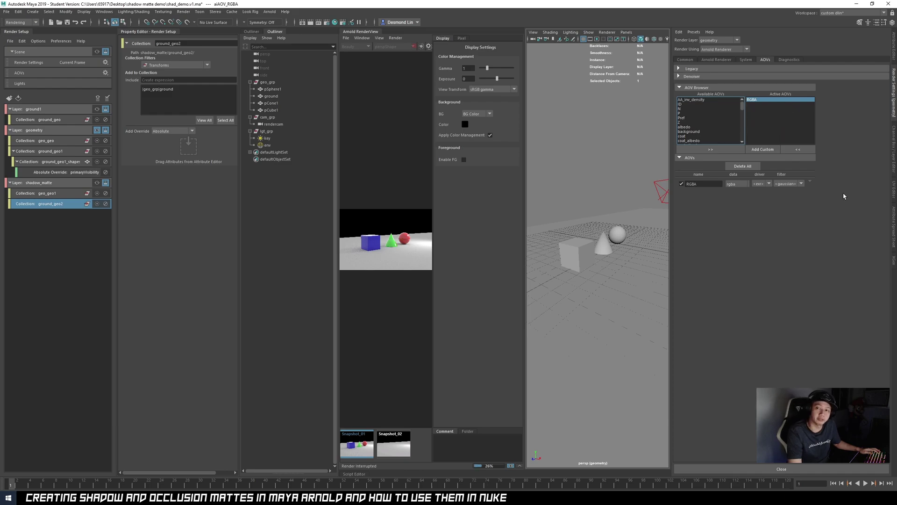
Select the RGBA AOV node and set its light groups to All Light Groups with Global AOV turned off
click(811, 182)
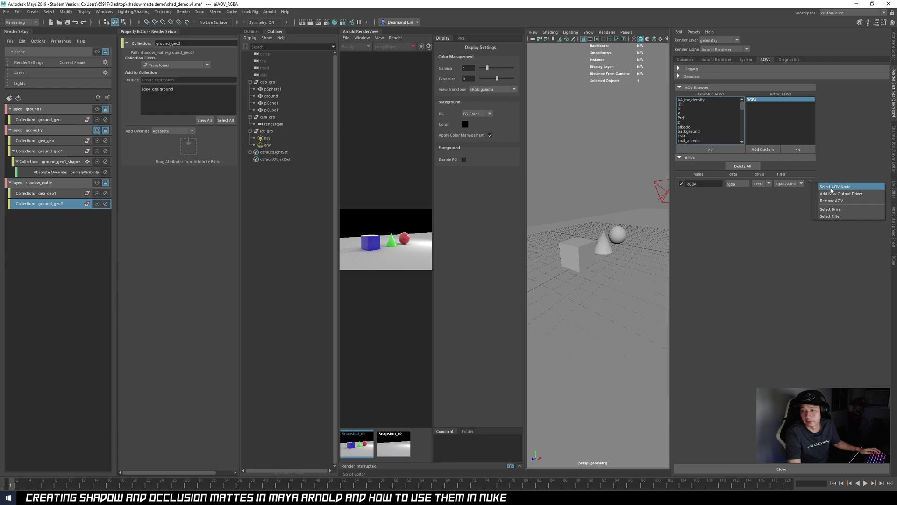
click(831, 187)
click(893, 51)
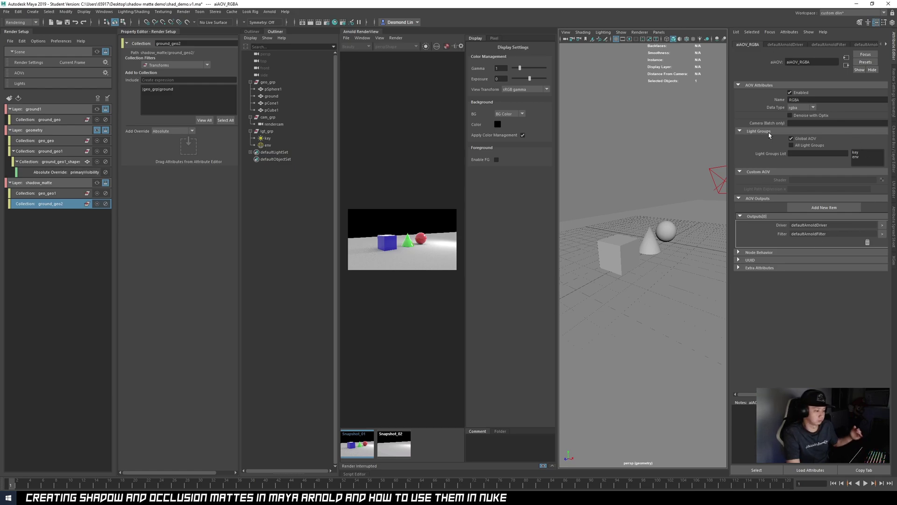
click(750, 131)
click(750, 132)
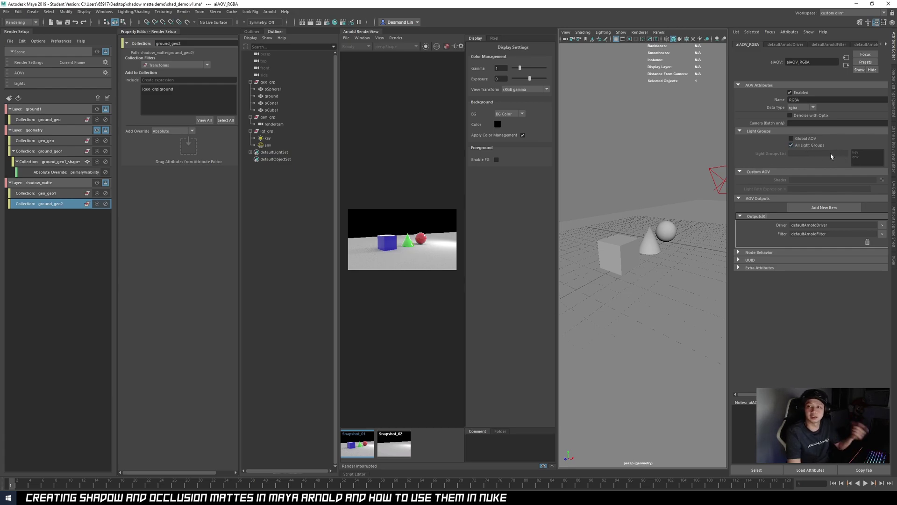
middle_drag(413, 119, 406, 119)
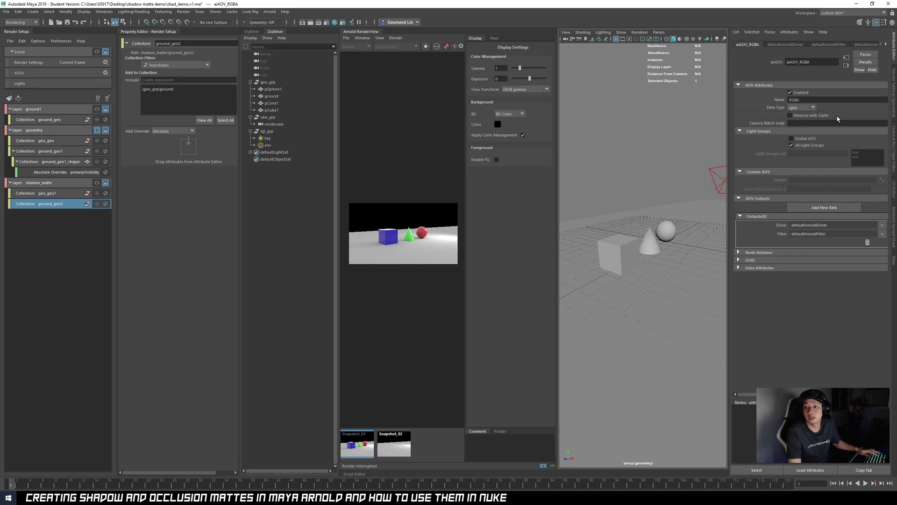
Add the shadow (aiShadowMatte) AOV to the active AOVs
click(56, 74)
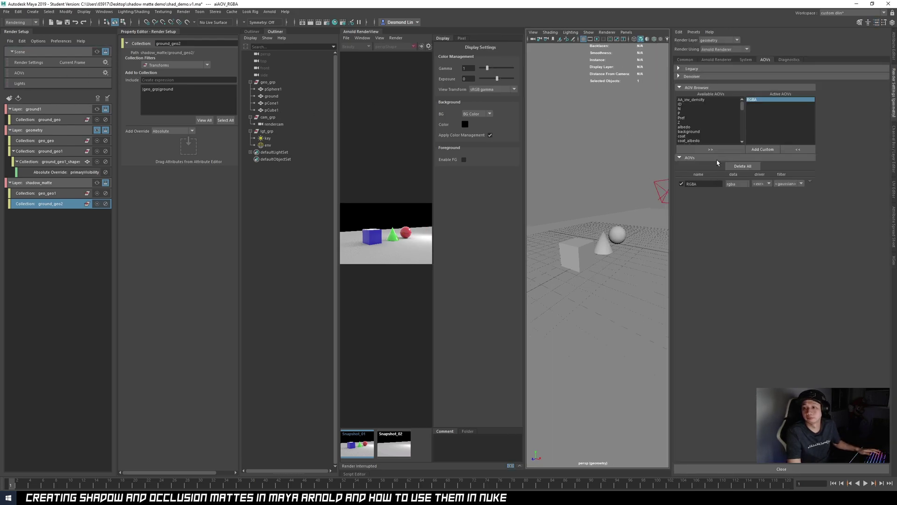
click(771, 149)
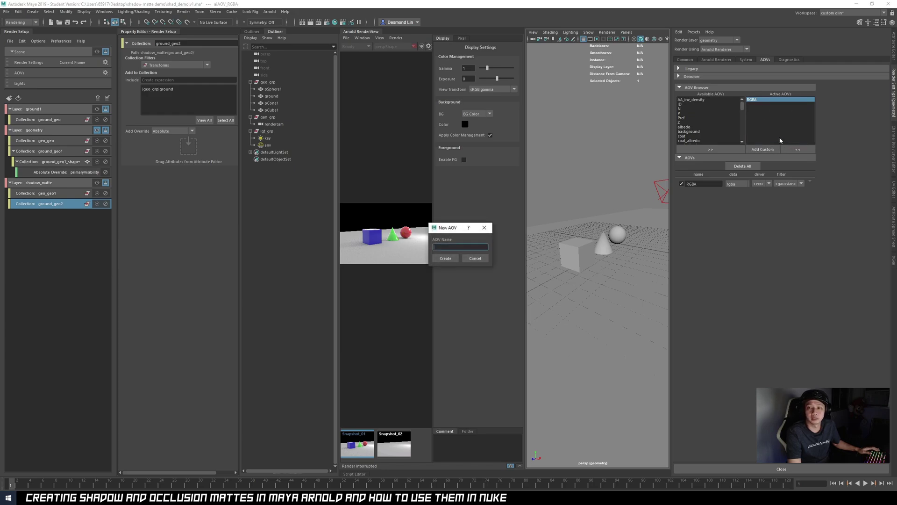
click(476, 258)
scroll(730, 114, down, 10)
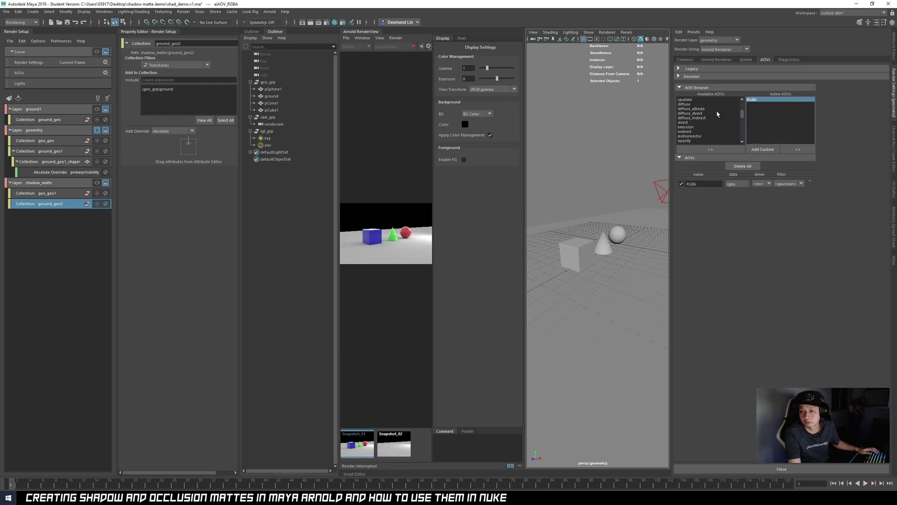
click(710, 119)
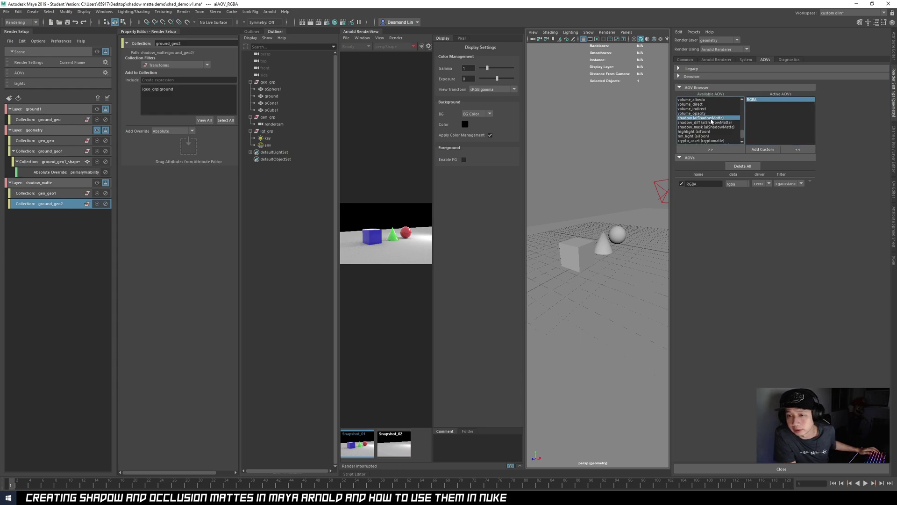
click(711, 149)
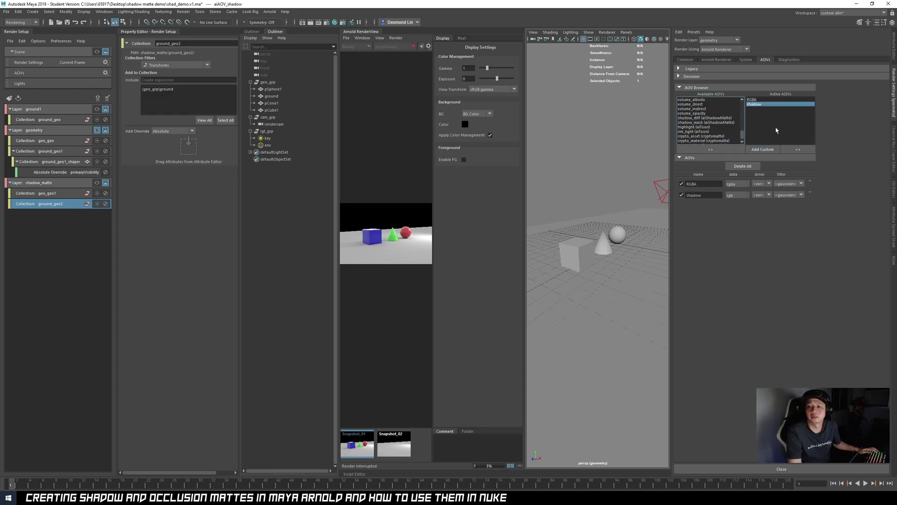
Widen the render view's space and store a snapshot of the geometry layer render
click(893, 56)
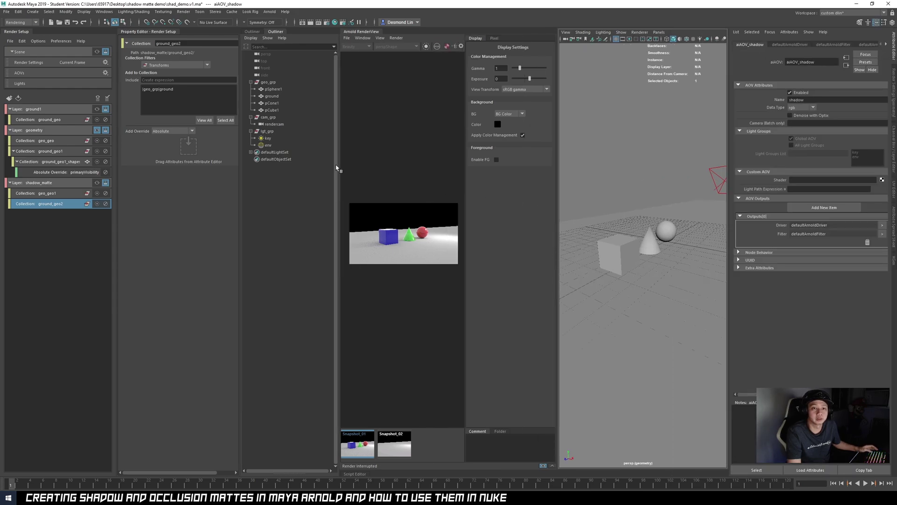
drag(332, 166, 323, 167)
drag(555, 180, 540, 181)
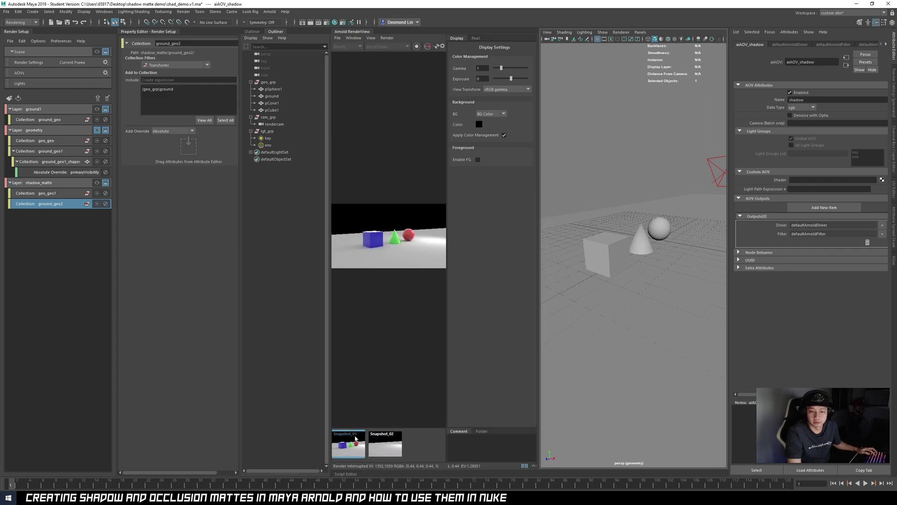
click(526, 466)
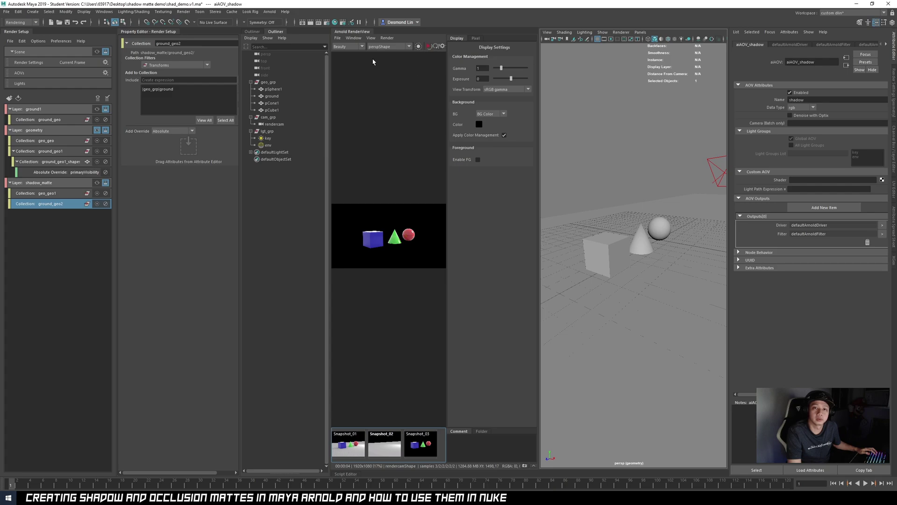
Make shadow_matte the visible render layer and run a test render of it
click(97, 183)
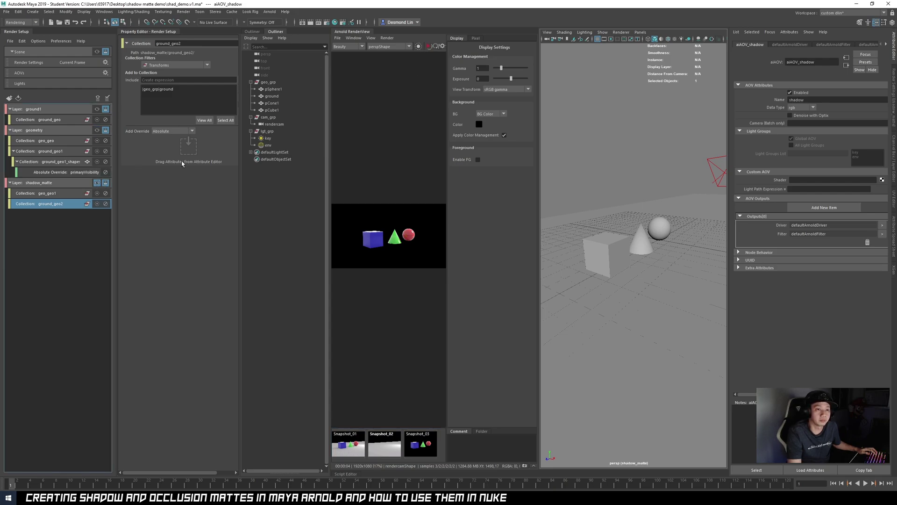
click(429, 46)
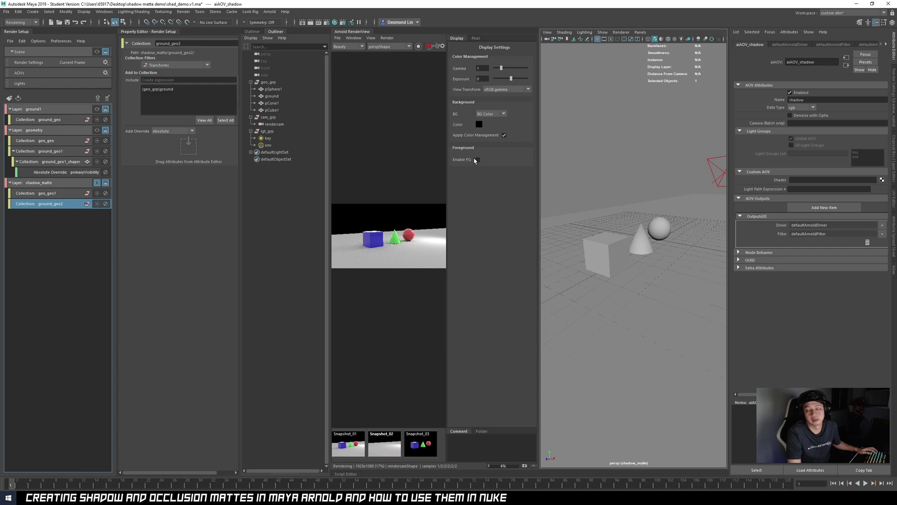
click(429, 45)
middle_drag(403, 226, 396, 206)
scroll(396, 206, up, 2)
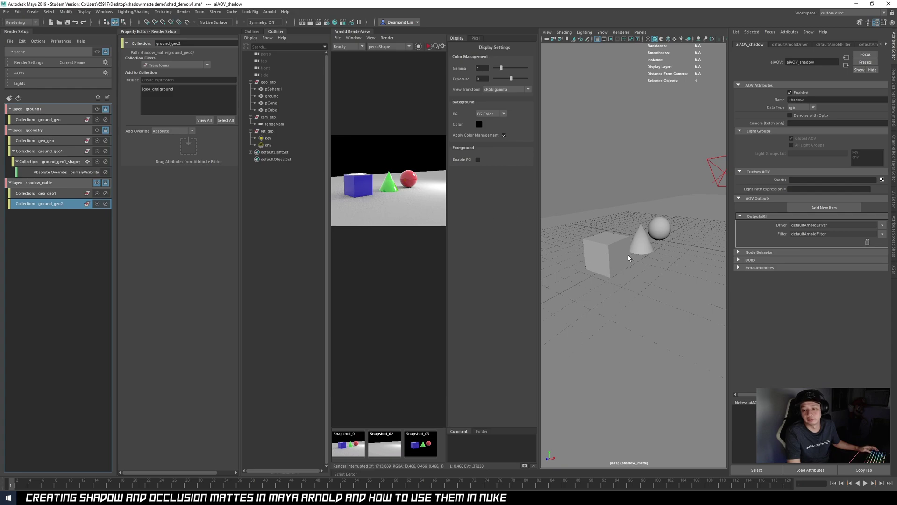
Create an absolute override for Primary Visibility in the geo_geo1 collection, using the cube's Arnold shape attributes
alt+right_drag(639, 289, 611, 267)
alt+drag(611, 268, 640, 245)
click(646, 241)
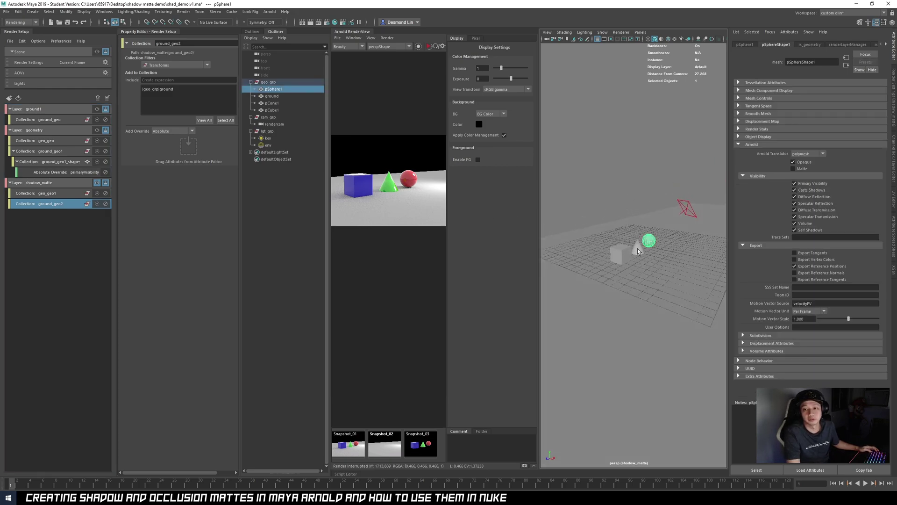
click(638, 249)
click(618, 259)
click(650, 241)
click(639, 249)
click(622, 256)
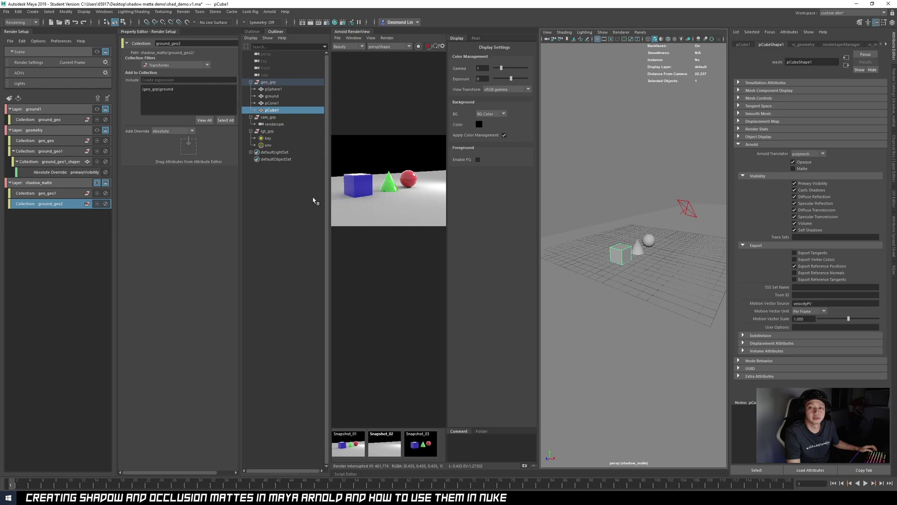
click(58, 194)
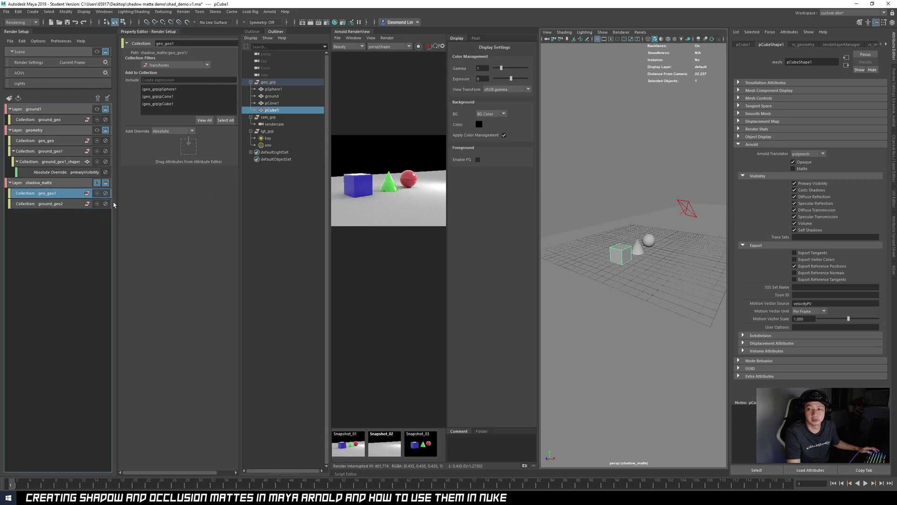
right_click(815, 184)
click(821, 217)
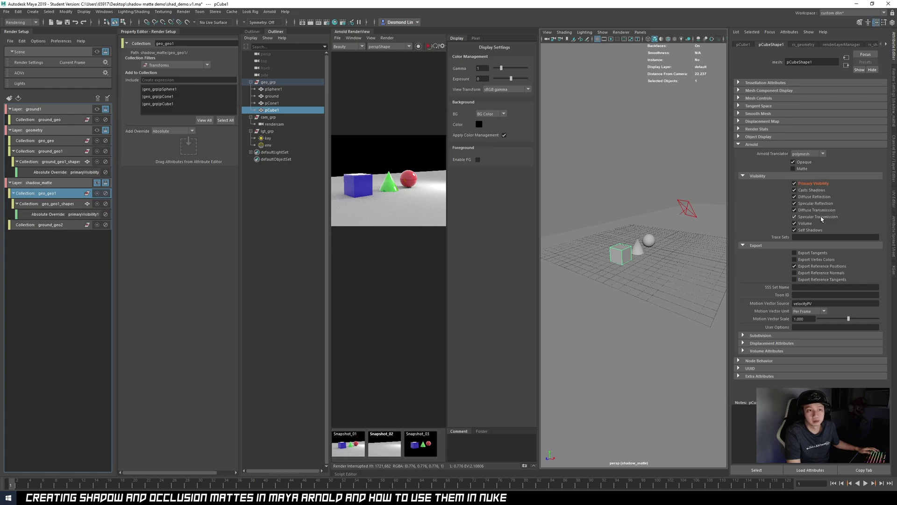
Turn off Primary Visibility in the geo_geo1 override and run a test render of the shadow_matte layer
click(87, 213)
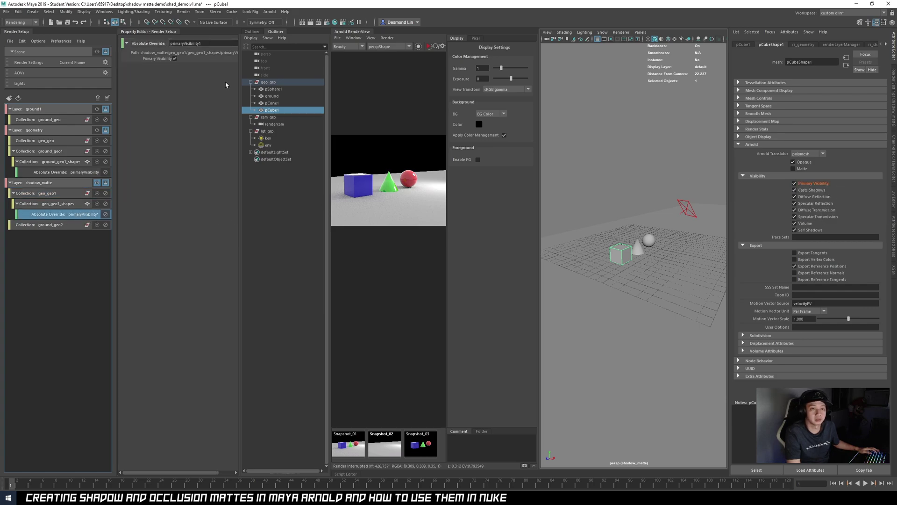
click(174, 59)
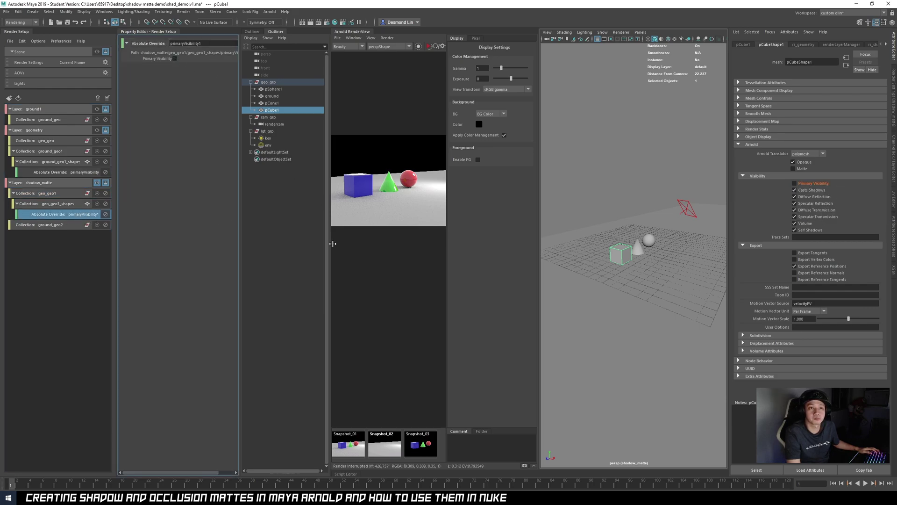
click(428, 47)
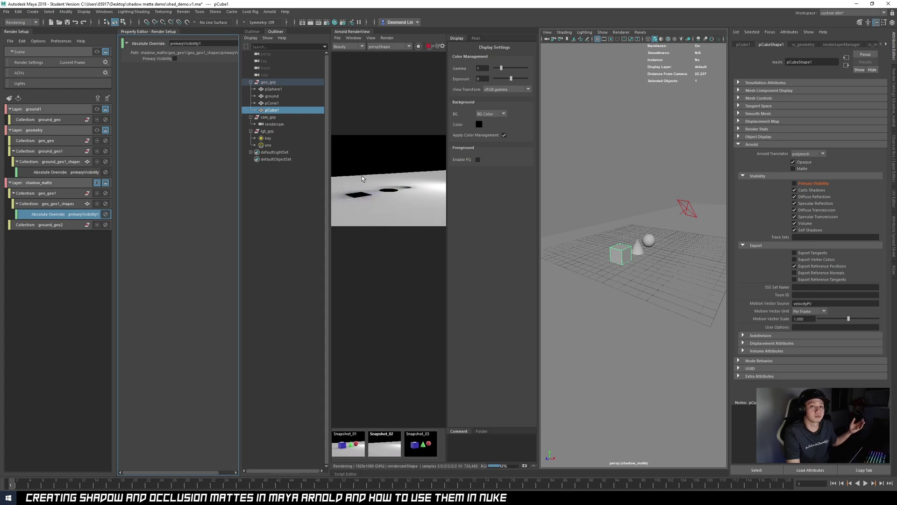
click(428, 48)
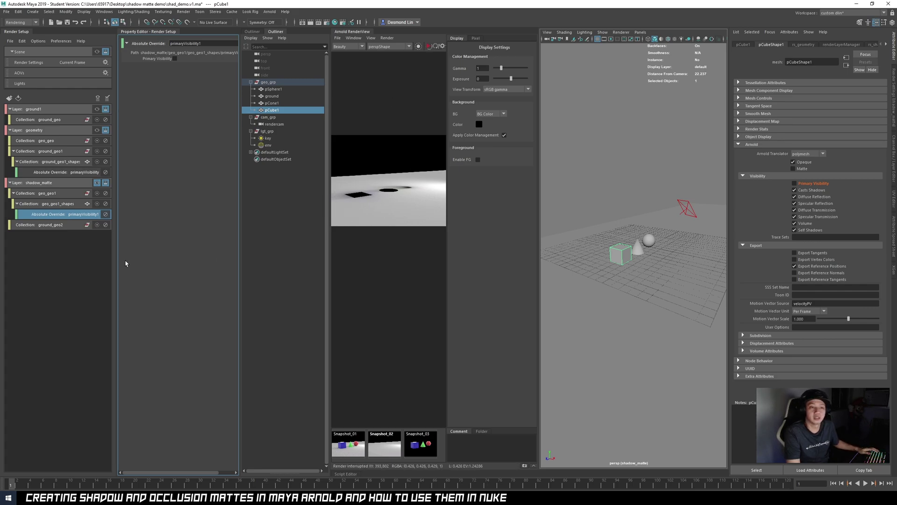
Create a material override on the ground_geo2 collection and assign a new aiShadowMatte shader to it
click(59, 225)
click(598, 280)
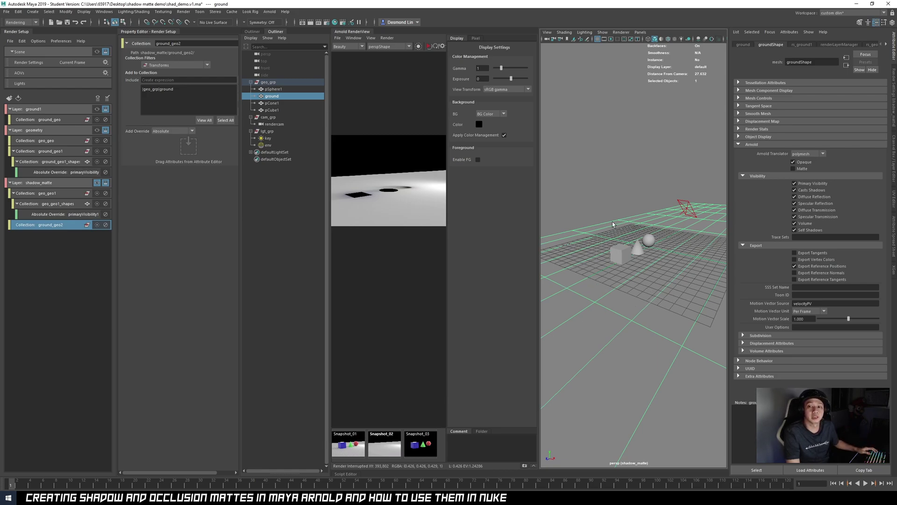
right_click(57, 229)
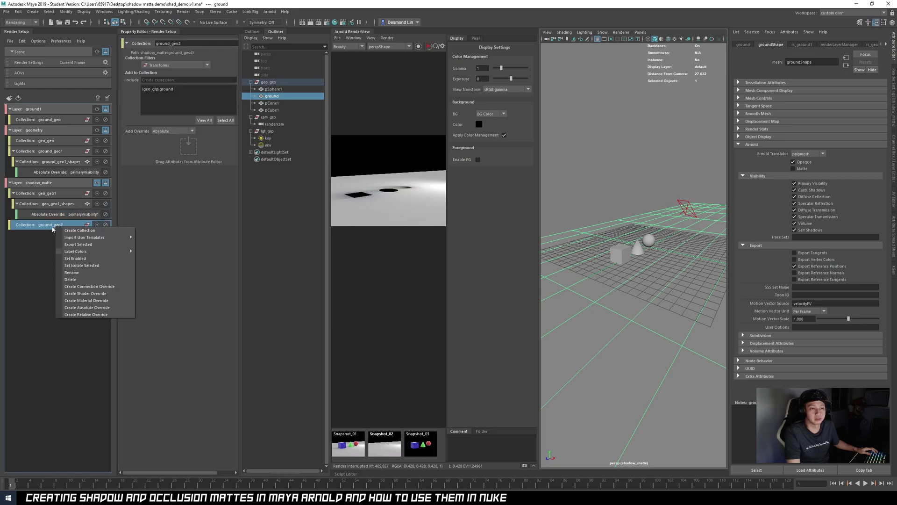
click(108, 301)
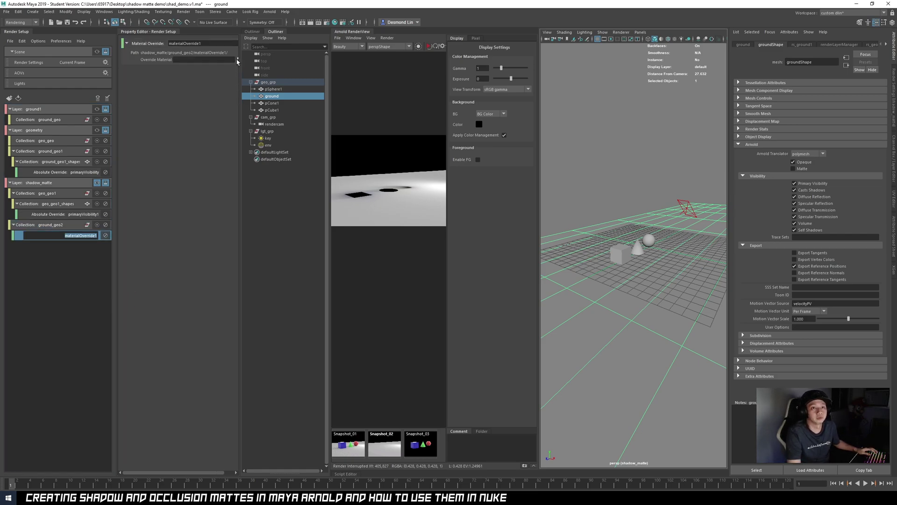
click(237, 59)
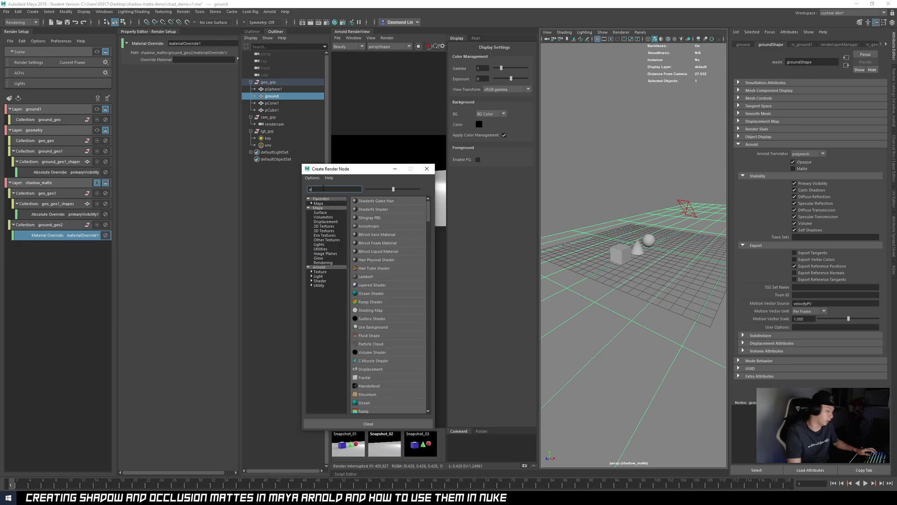
text(aiS)
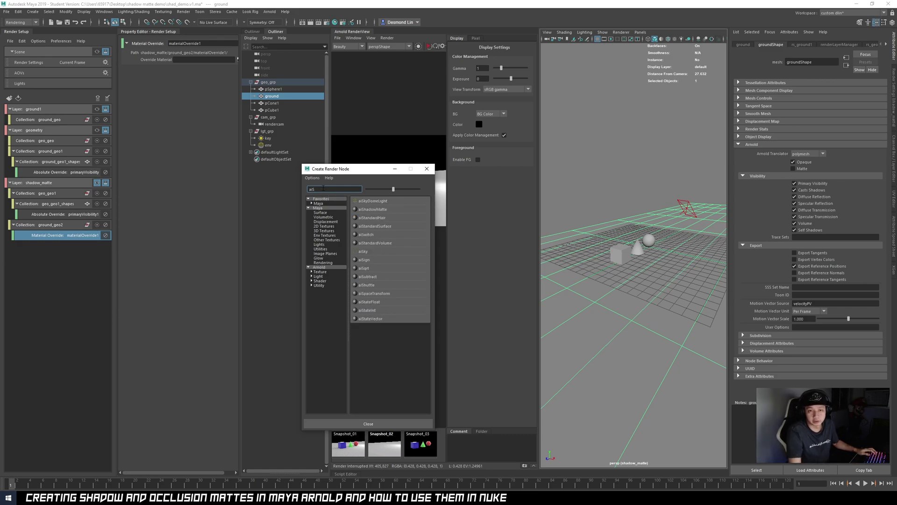
click(383, 210)
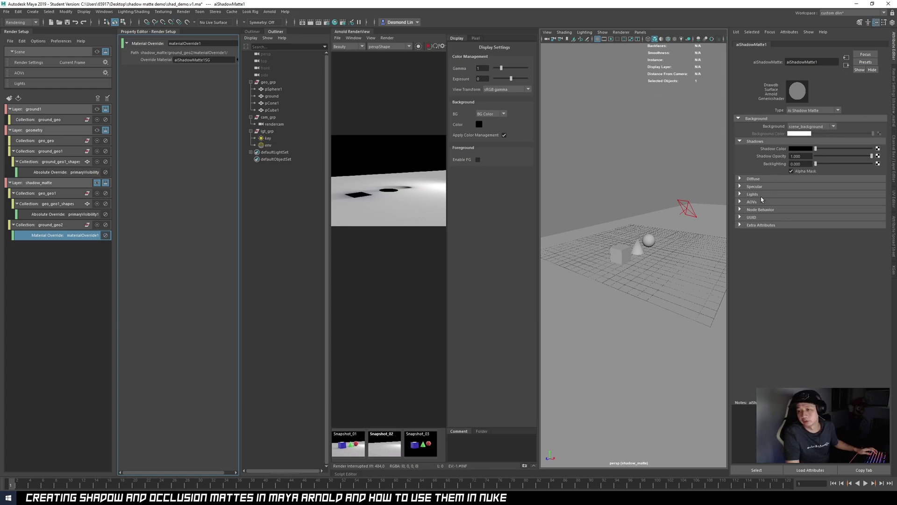
Set the shadow matte's background to background_color with a black Background Color, and make its Shadow Color white
click(798, 127)
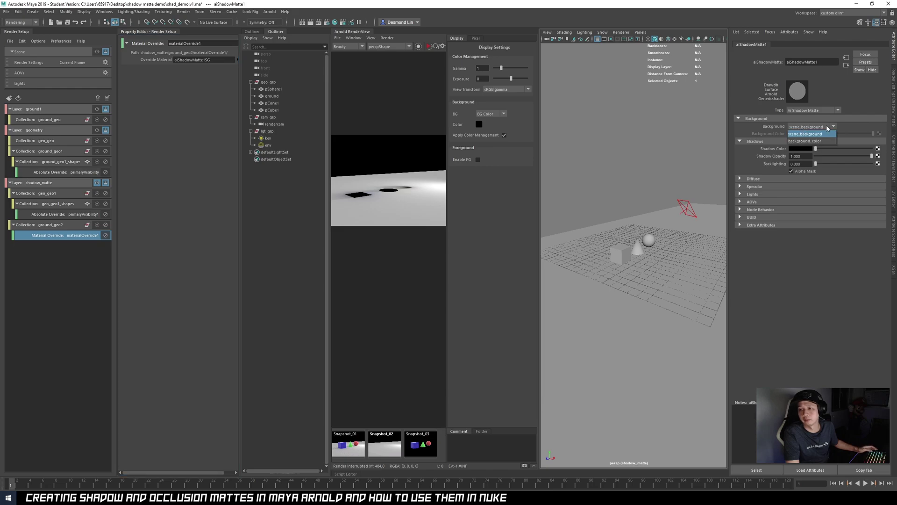
click(808, 141)
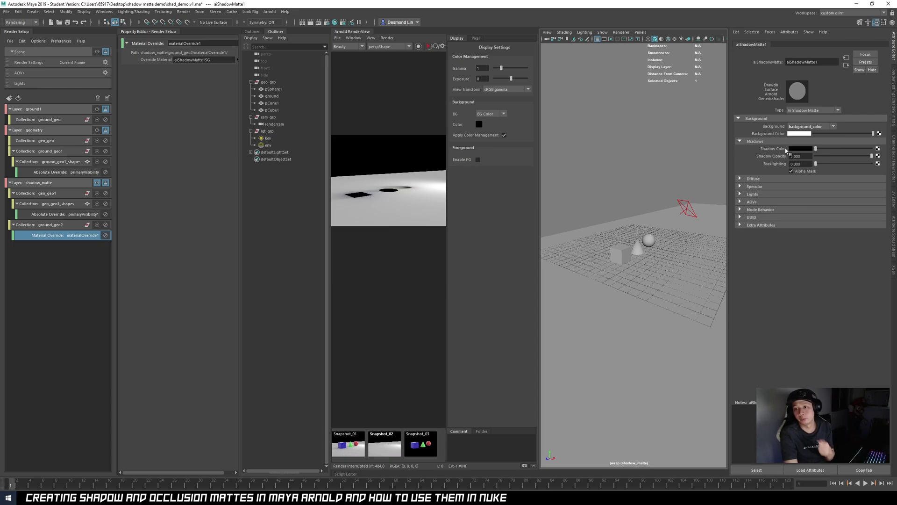
drag(816, 148, 872, 149)
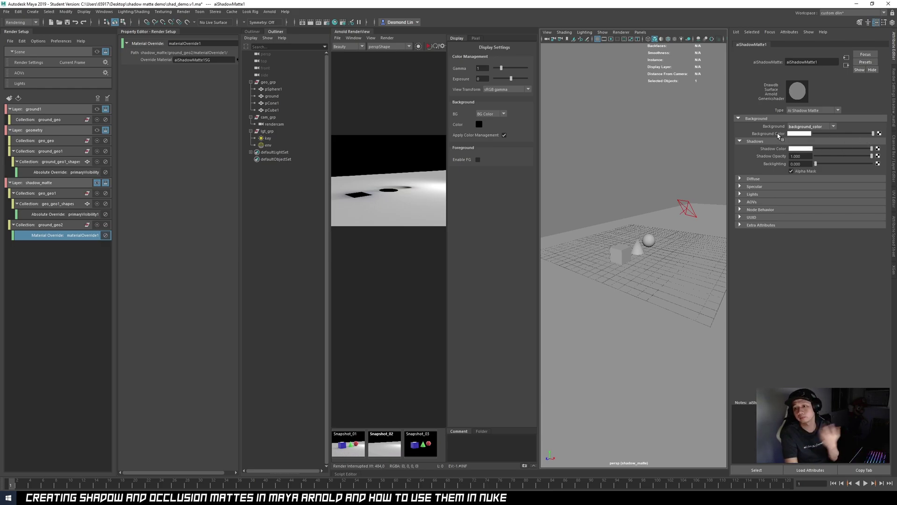
drag(821, 134, 812, 133)
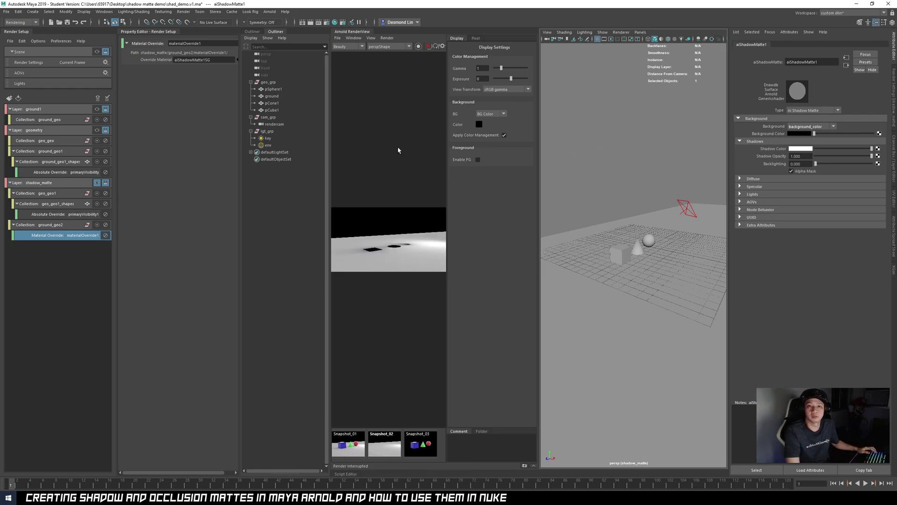
Render the shadow_matte layer, display its shadow AOV, and collapse the property editor to enlarge the render view
click(429, 47)
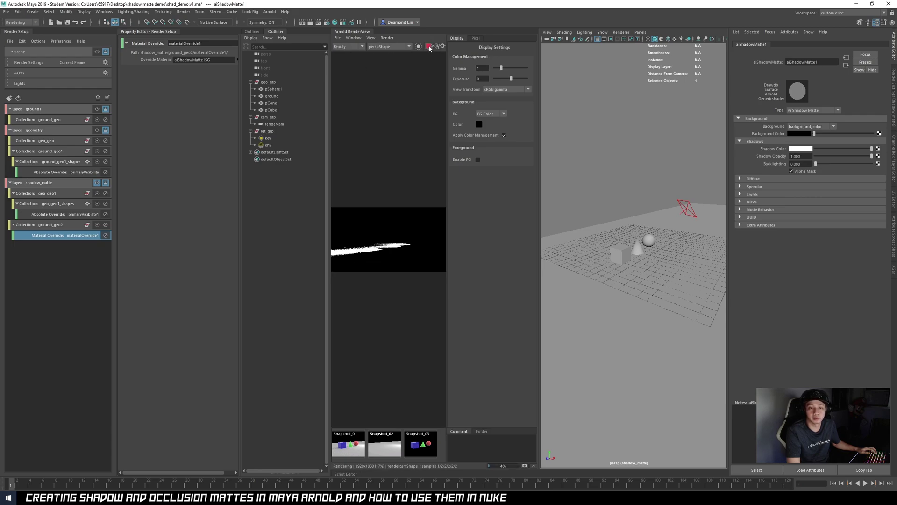
click(429, 48)
middle_drag(392, 226, 404, 209)
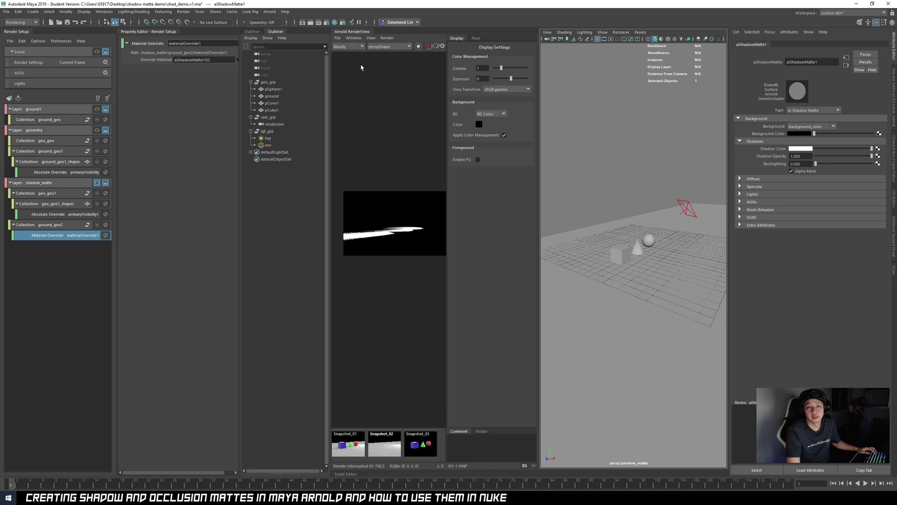
click(347, 47)
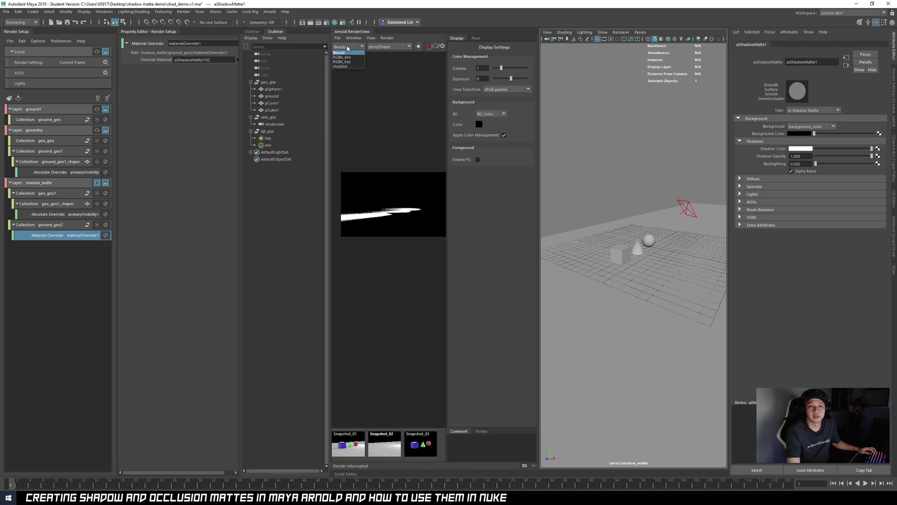
click(344, 66)
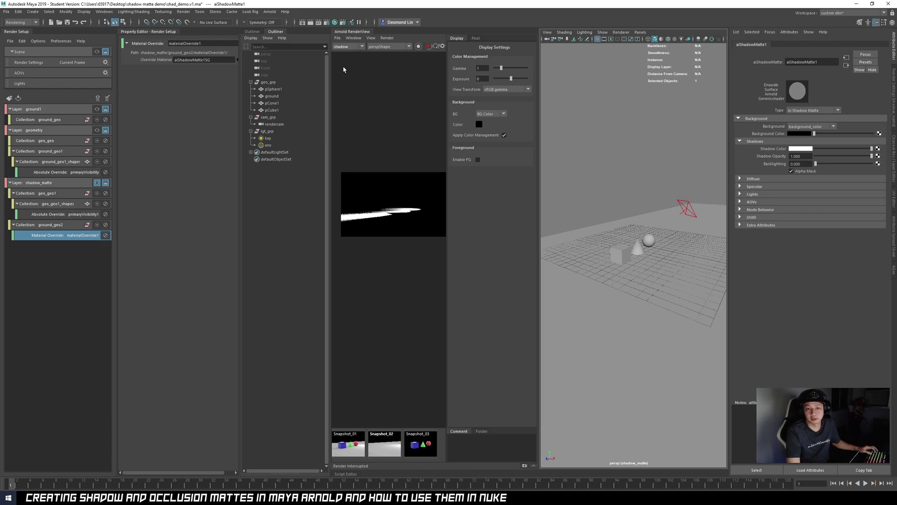
scroll(396, 192, up, 4)
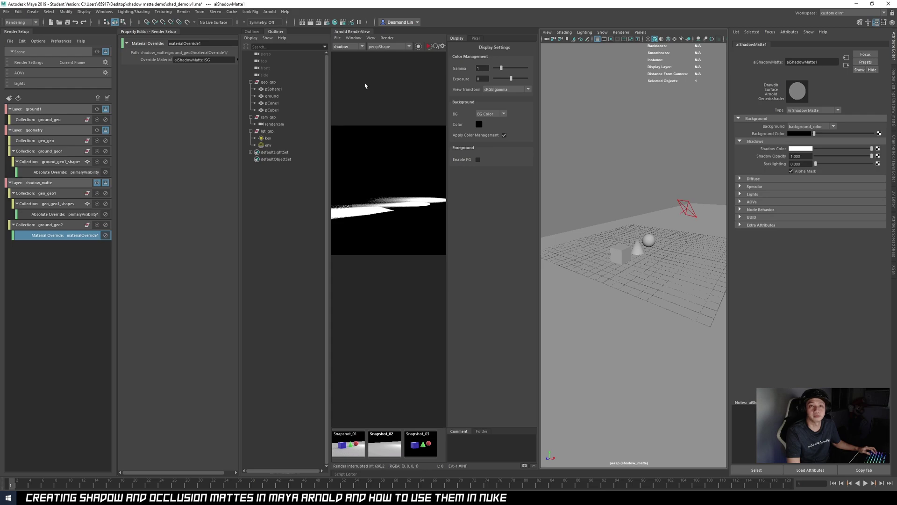
click(155, 31)
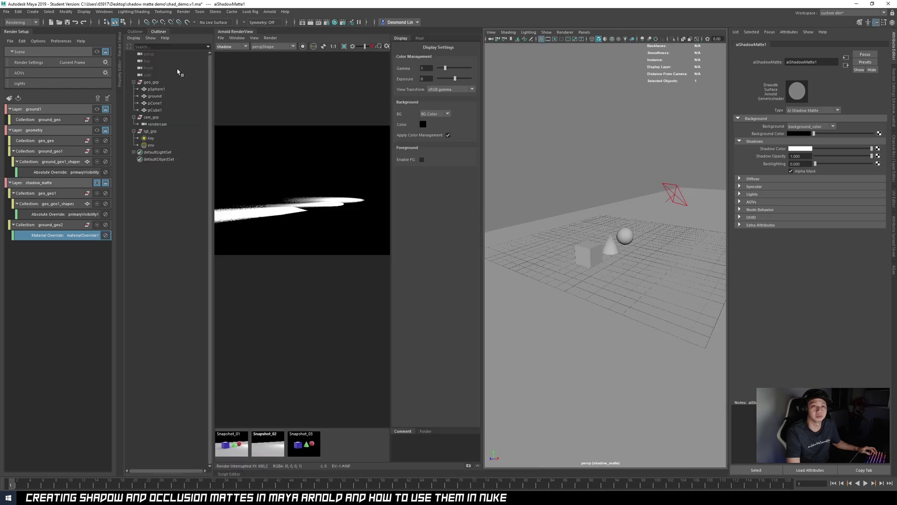
Collapse the Render Setup panel to enlarge the render view, and compare the shadow render with Snapshot_02
click(21, 31)
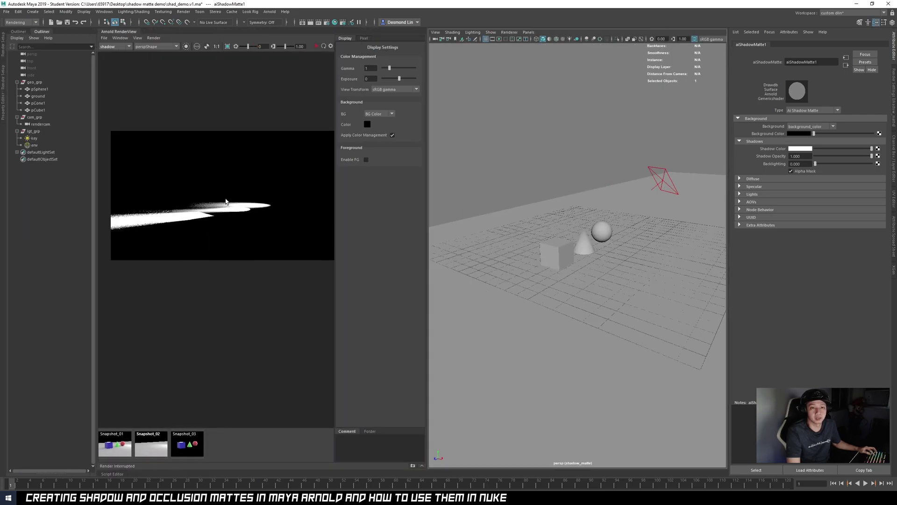
scroll(225, 259, up, 2)
middle_drag(224, 259, 251, 226)
scroll(235, 253, down, 1)
key(f)
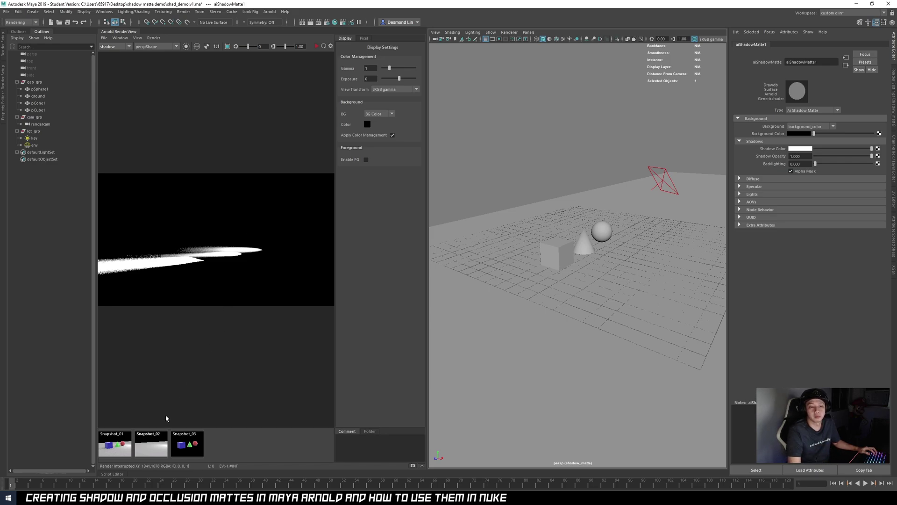
click(156, 448)
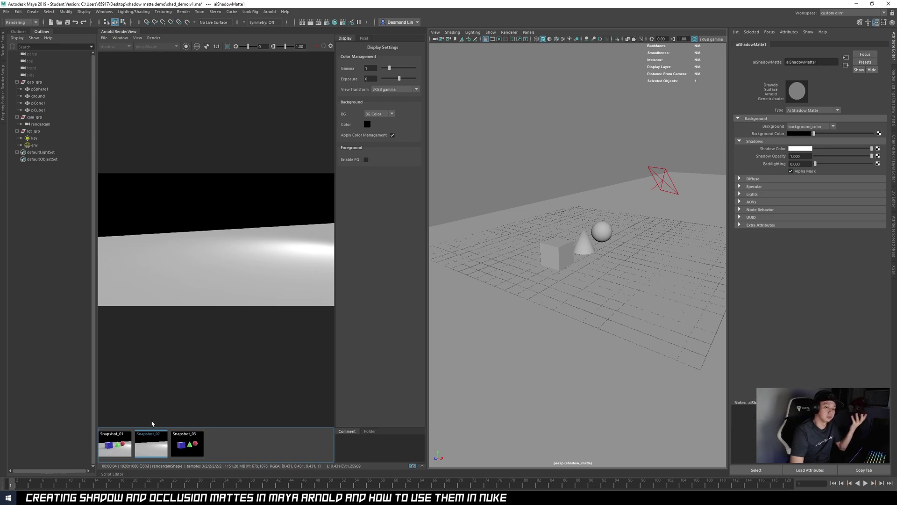
click(154, 436)
mouse_move(209, 279)
middle_down()
mouse_move(217, 265)
mouse_move(207, 266)
middle_up()
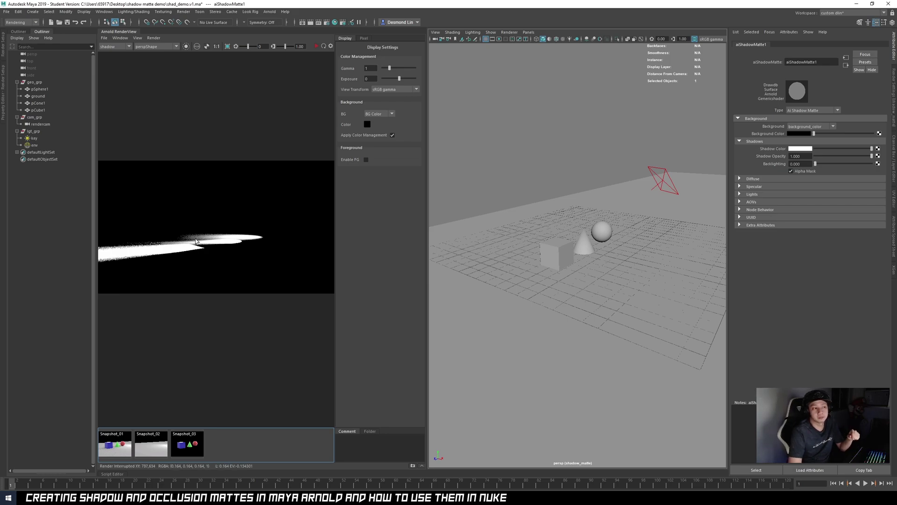
middle_drag(205, 250, 215, 246)
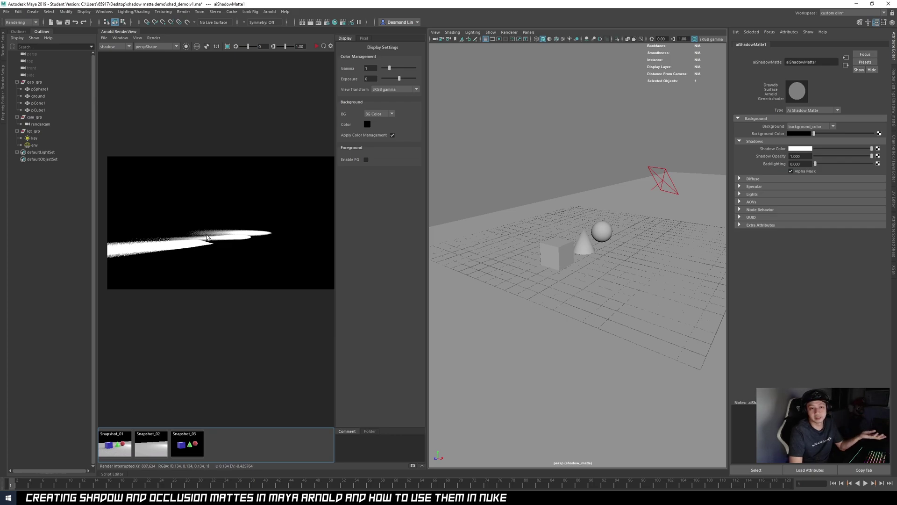
middle_drag(208, 251, 203, 254)
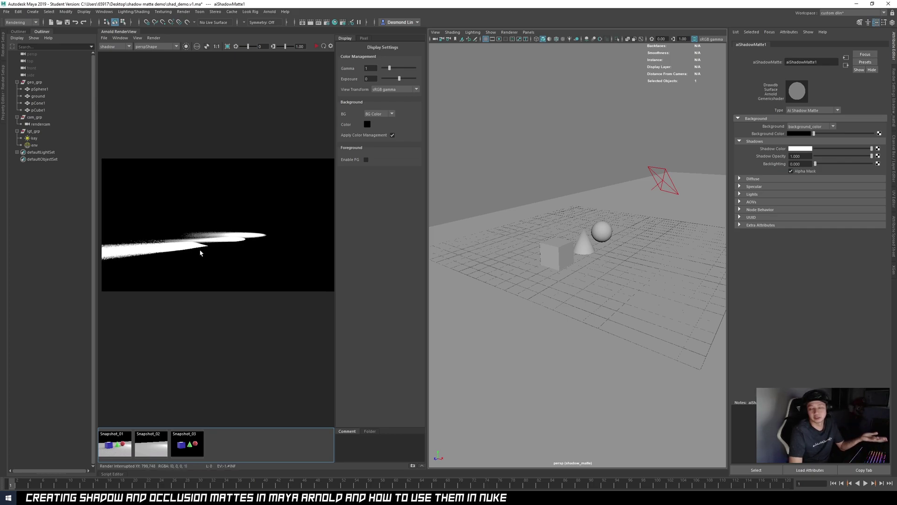
middle_drag(203, 251, 208, 231)
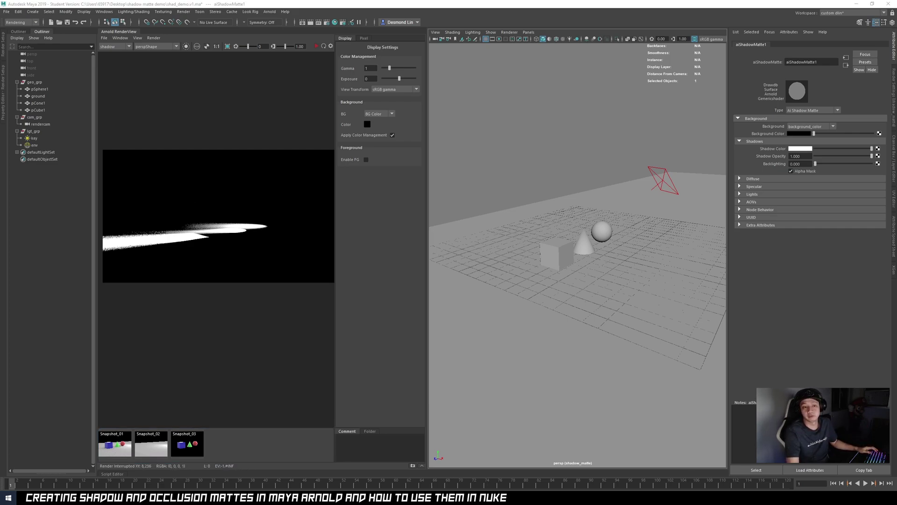
middle_drag(190, 214, 208, 224)
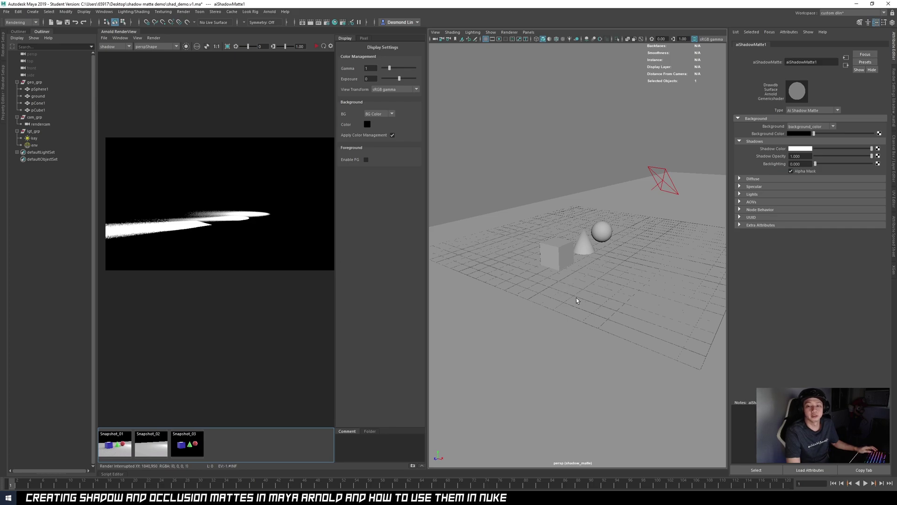
alt+drag(572, 289, 555, 274)
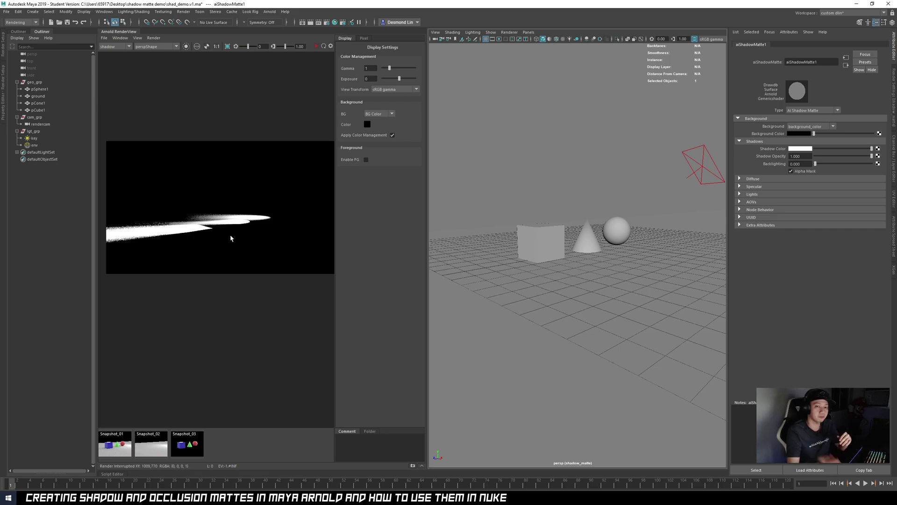
middle_drag(253, 255, 238, 235)
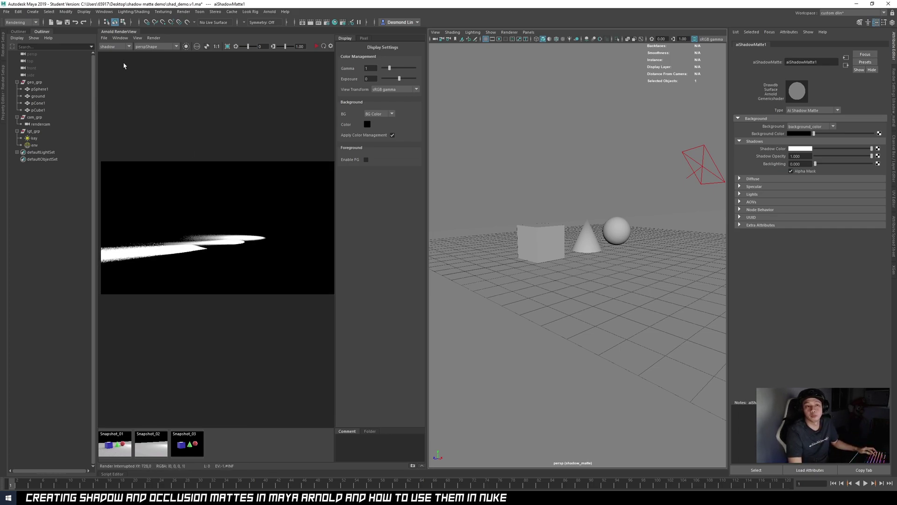
middle_drag(228, 245, 233, 237)
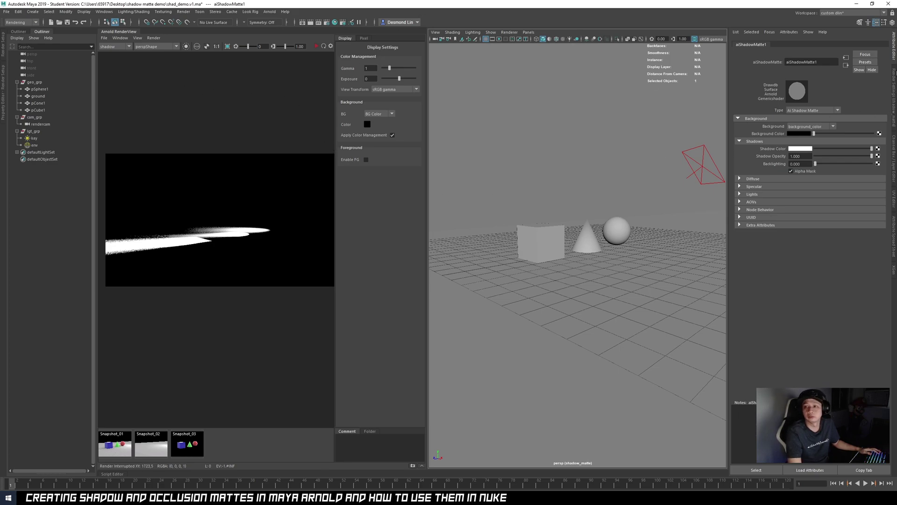
Add a custom AOV named occlusion in the render settings
click(894, 117)
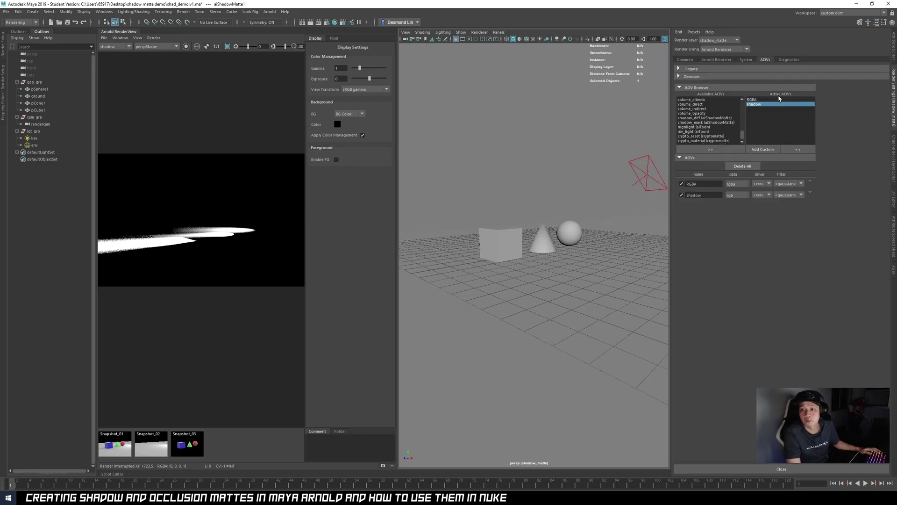
click(769, 147)
text(occ)
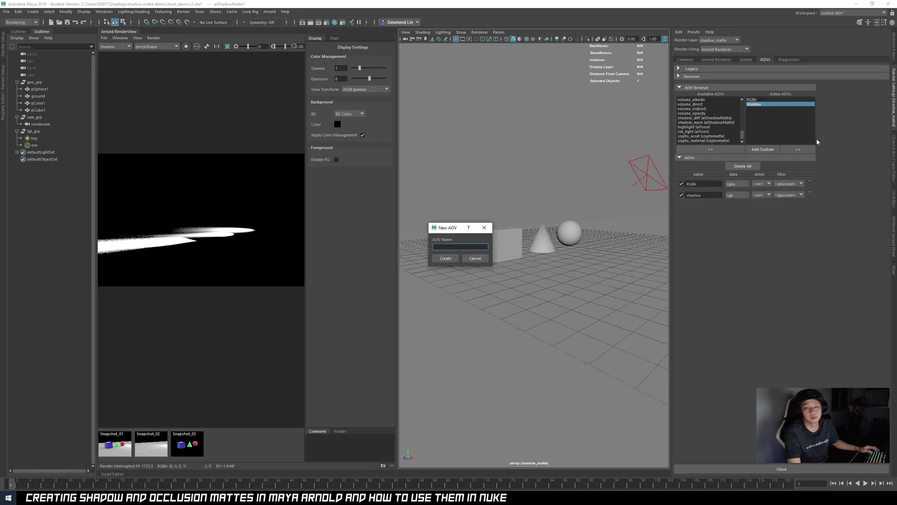
text(lusio)
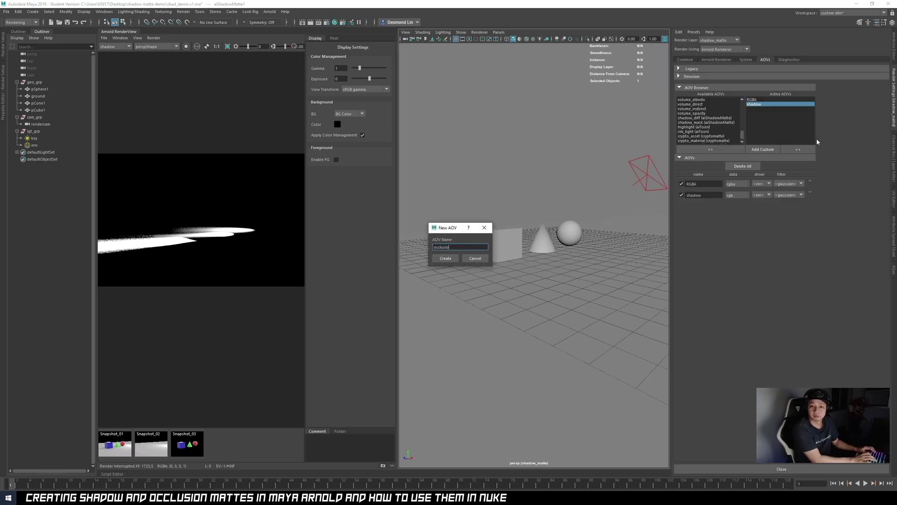
text(n)
key(Return)
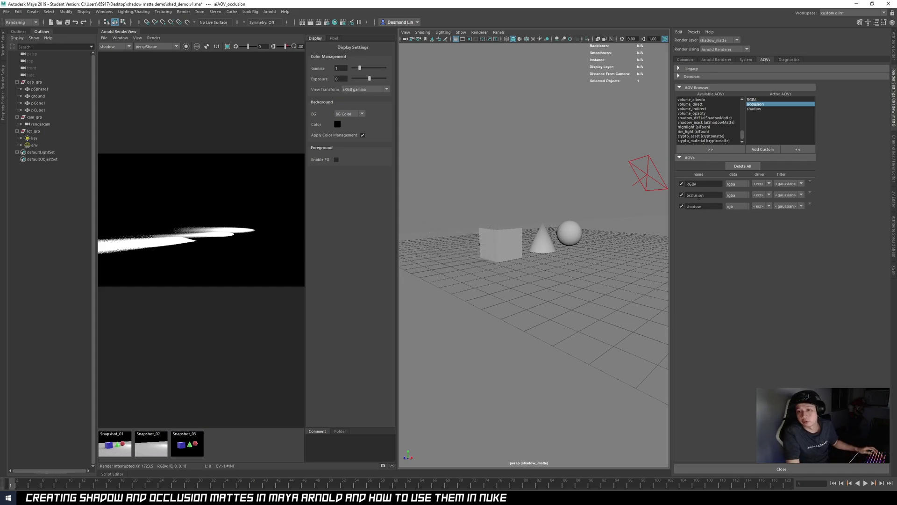
Open the occlusion AOV node's attributes and assign an aiAmbientOcclusion shader as its custom AOV shader
click(811, 193)
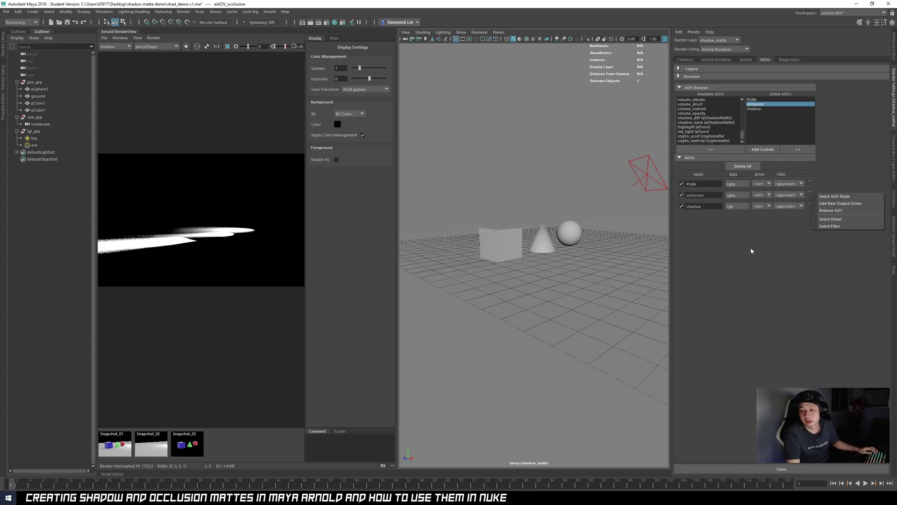
click(830, 197)
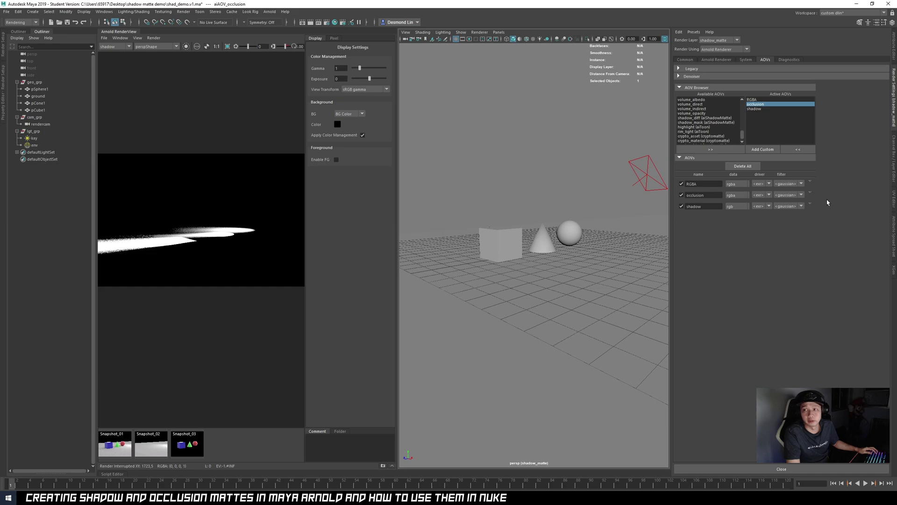
click(891, 38)
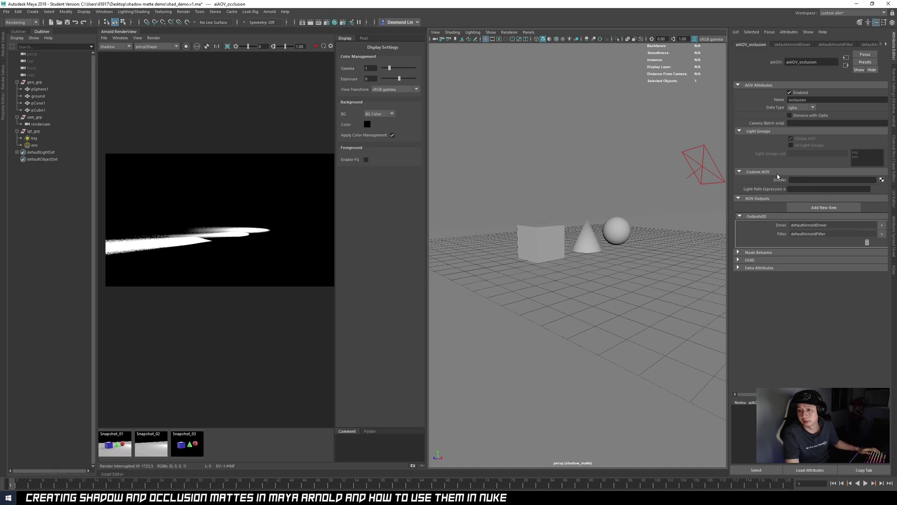
click(882, 180)
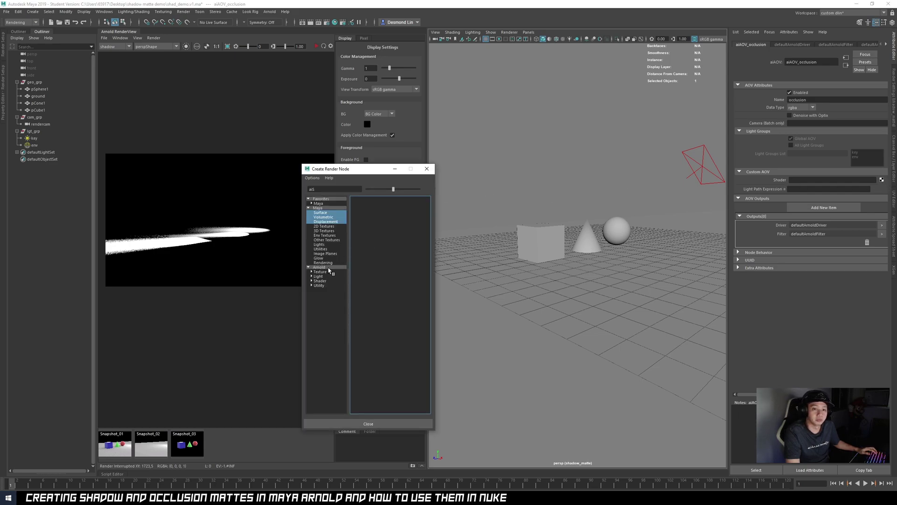
click(331, 267)
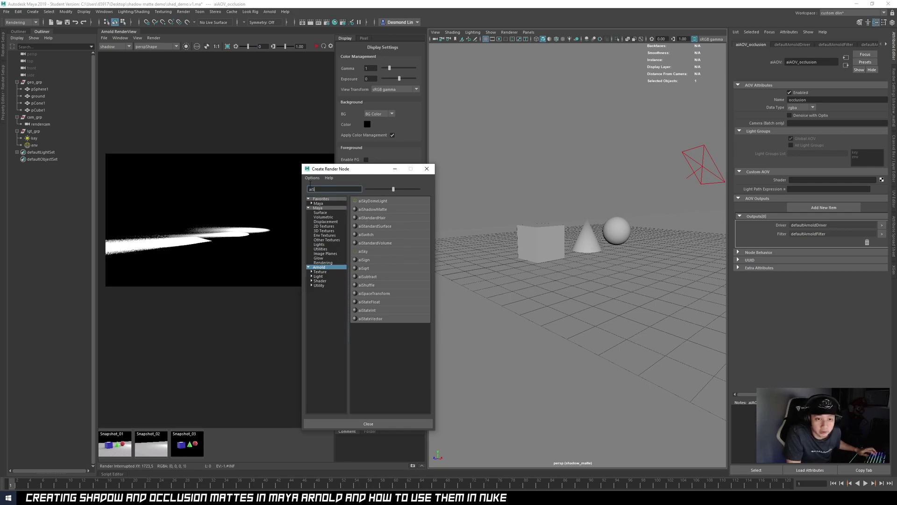
key(BackSpace)
key(BackSpace)
key(BackSpace)
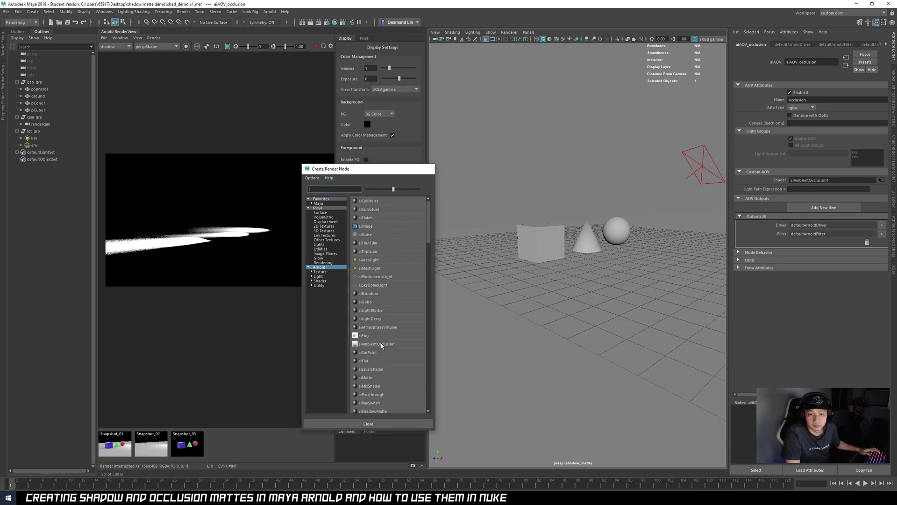
click(378, 344)
Re-render the shadow_matte layer and display its occlusion AOV in the render view
middle_drag(244, 196, 244, 212)
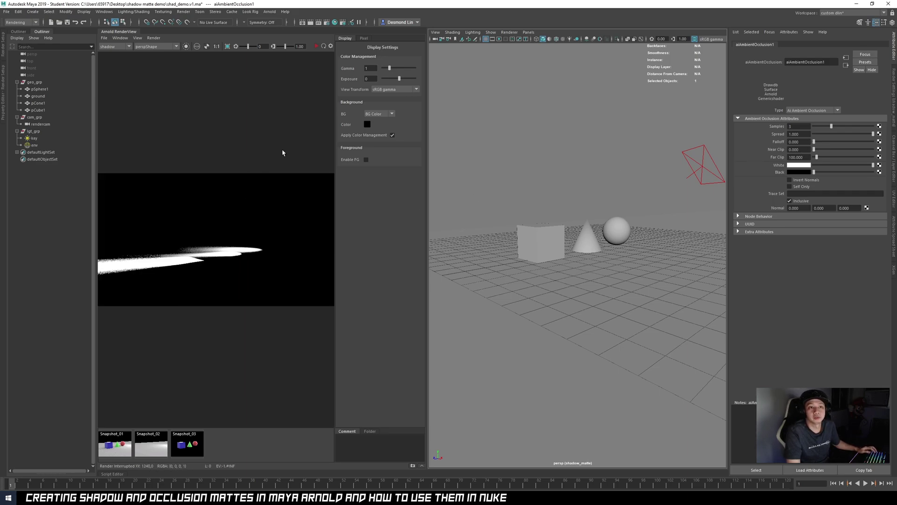
click(316, 47)
click(316, 46)
click(121, 46)
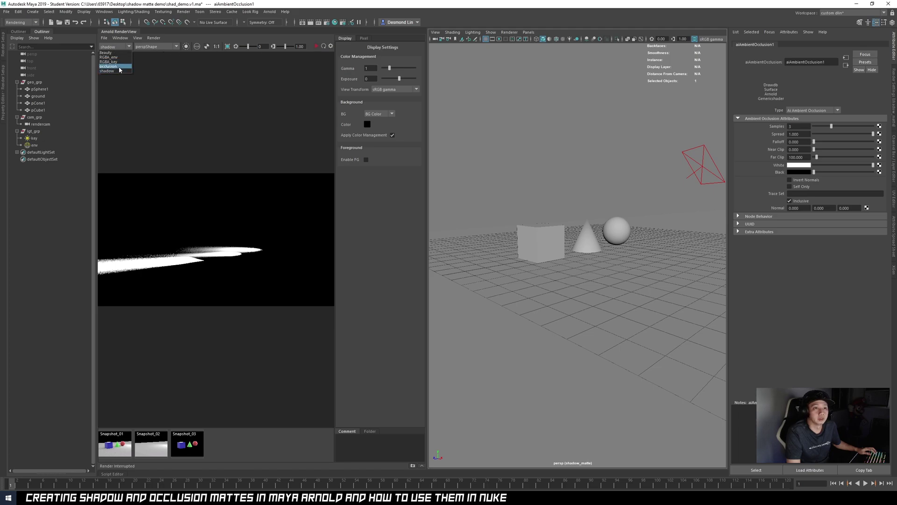
click(123, 67)
scroll(259, 237, down, 2)
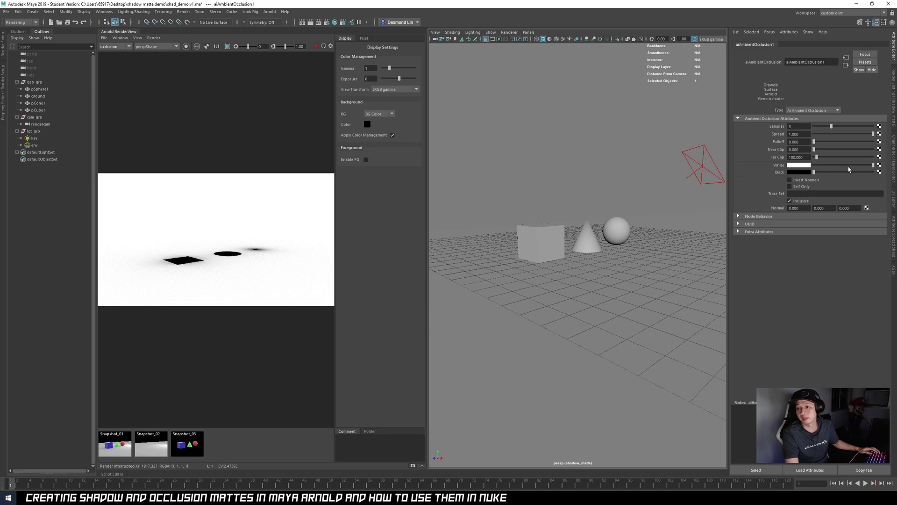
Invert the ambient occlusion shader by setting its White color to black and its Black color to white, and re-render
mouse_move(874, 165)
mouse_down()
mouse_move(814, 165)
mouse_move(873, 172)
mouse_up()
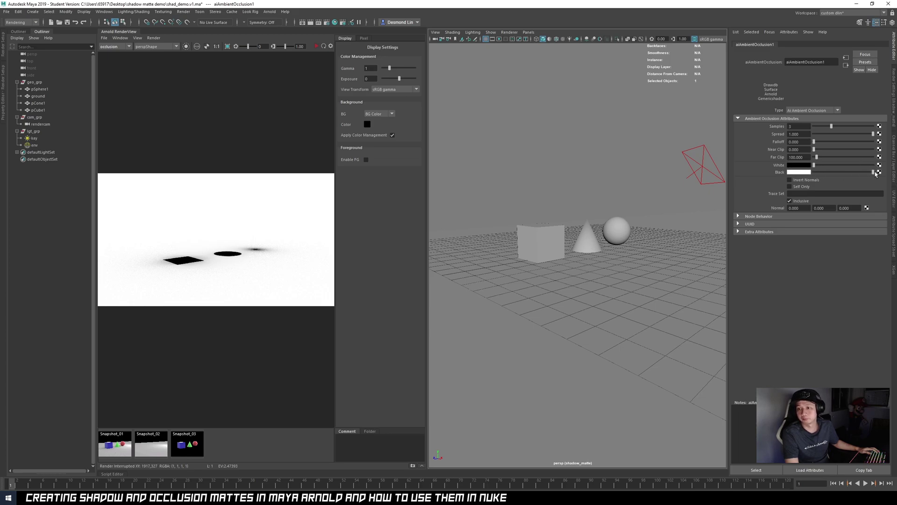
click(316, 46)
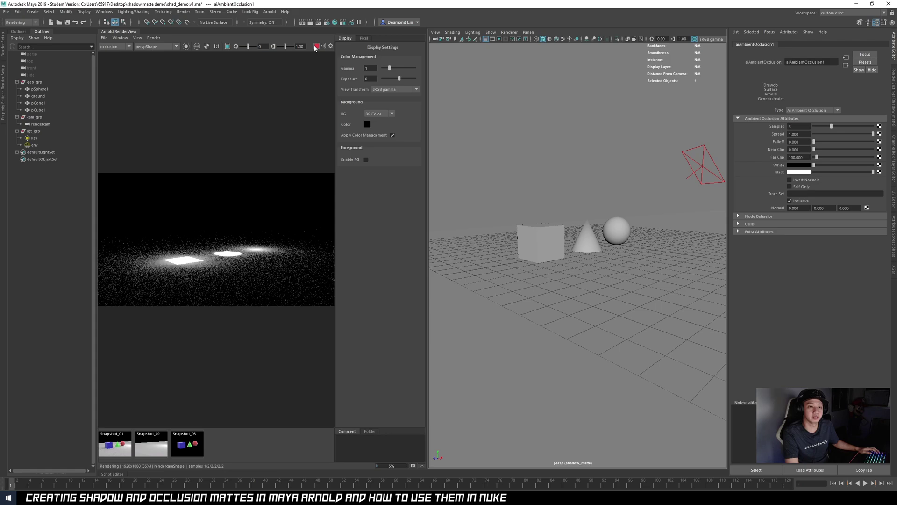
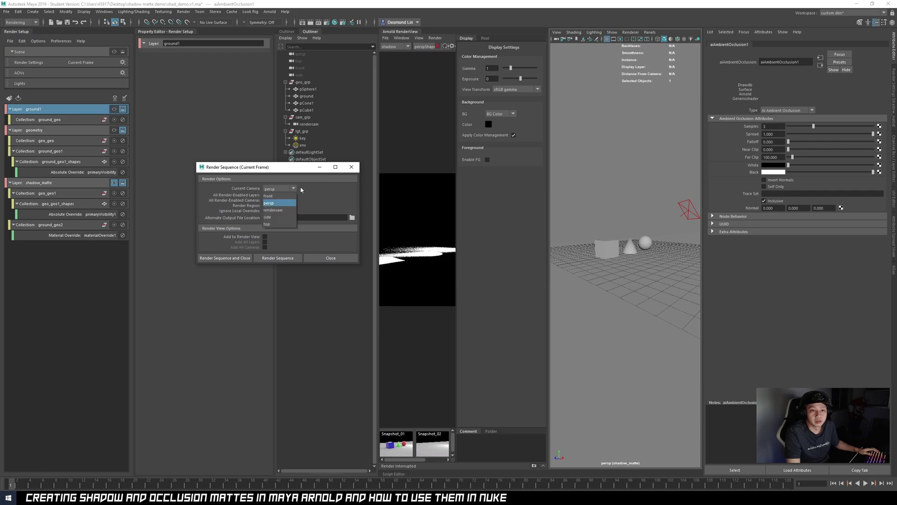
Set the sequence's camera to rendercam, browse for an alternate output location, and render the sequence, closing the dialog
click(287, 209)
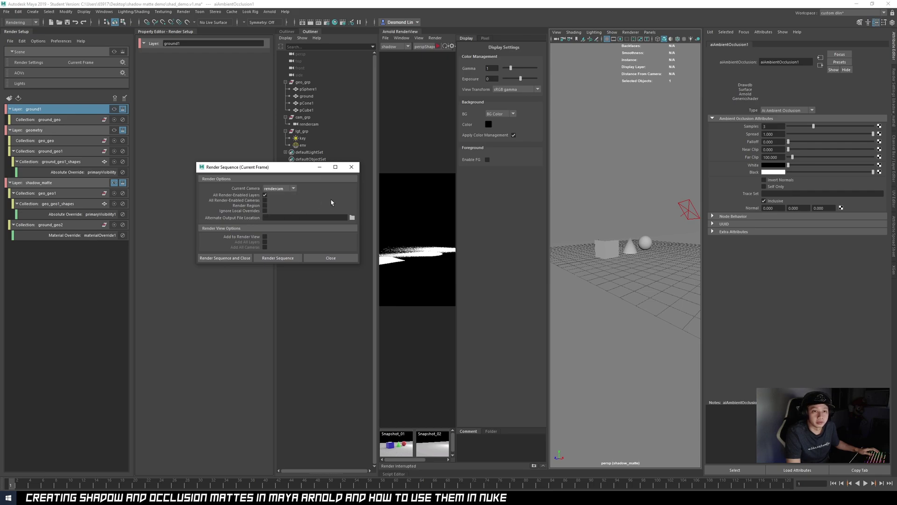
click(352, 218)
drag(522, 248, 0, 179)
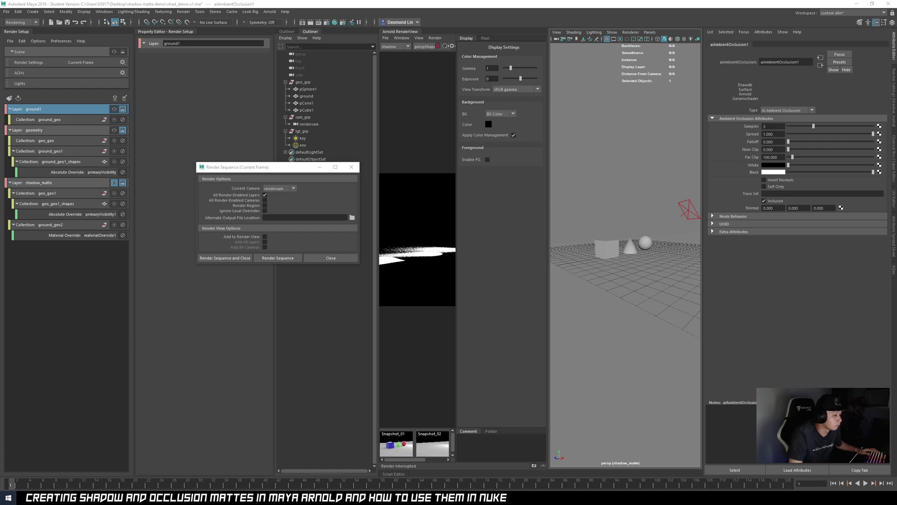
click(240, 258)
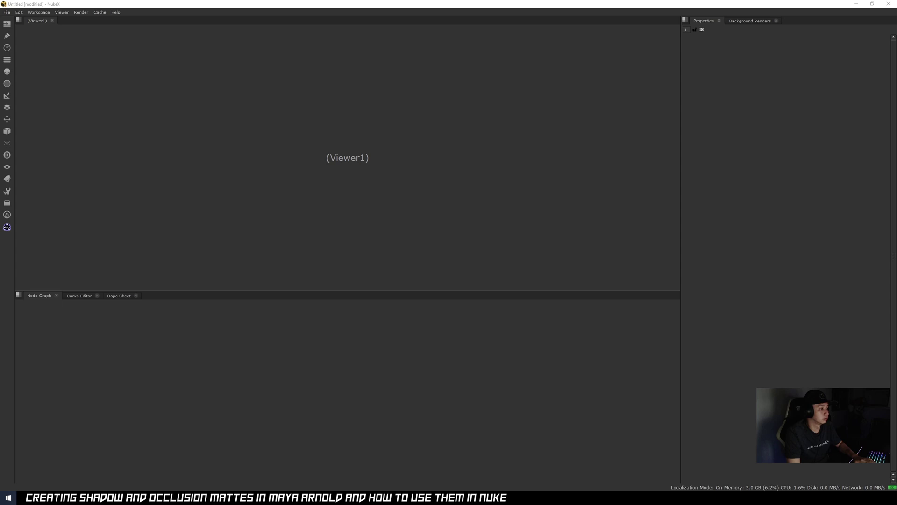
Examine the beauty, occlusion and shadow folders inside images > geometry in File Explorer, and return to Maya
drag(0, 122, 495, 150)
drag(425, 281, 349, 217)
click(372, 255)
drag(372, 257, 356, 221)
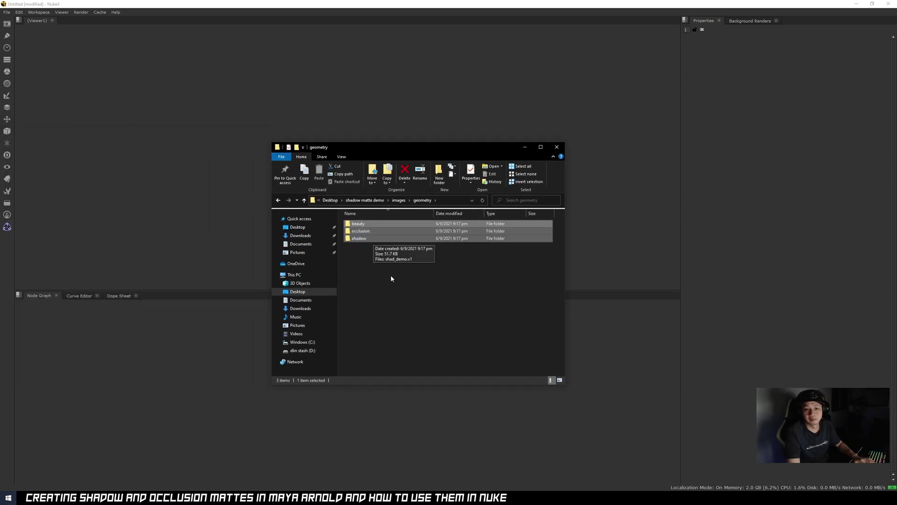
click(391, 275)
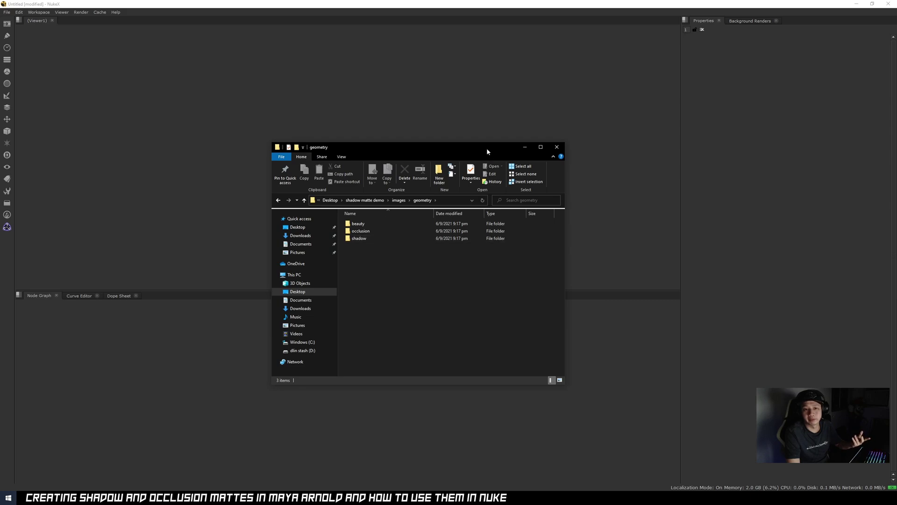
drag(486, 147, 482, 147)
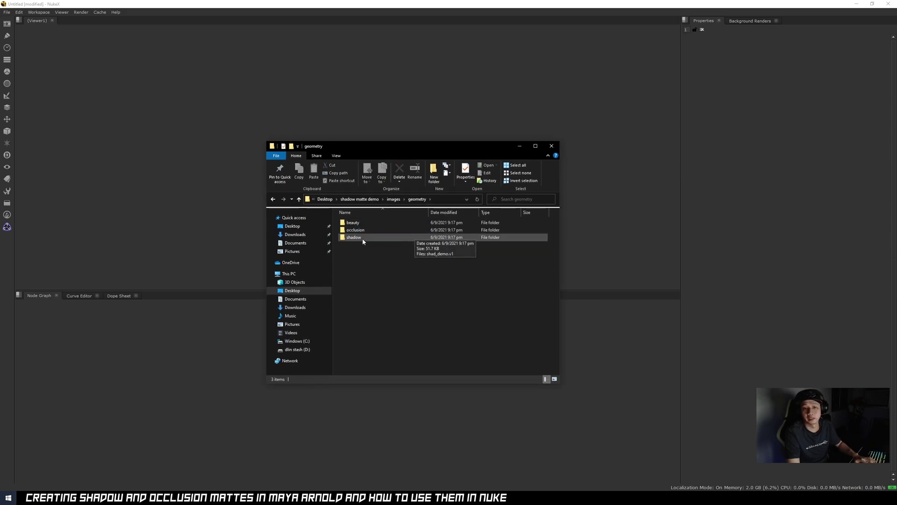
drag(444, 146, 105, 128)
click(777, 67)
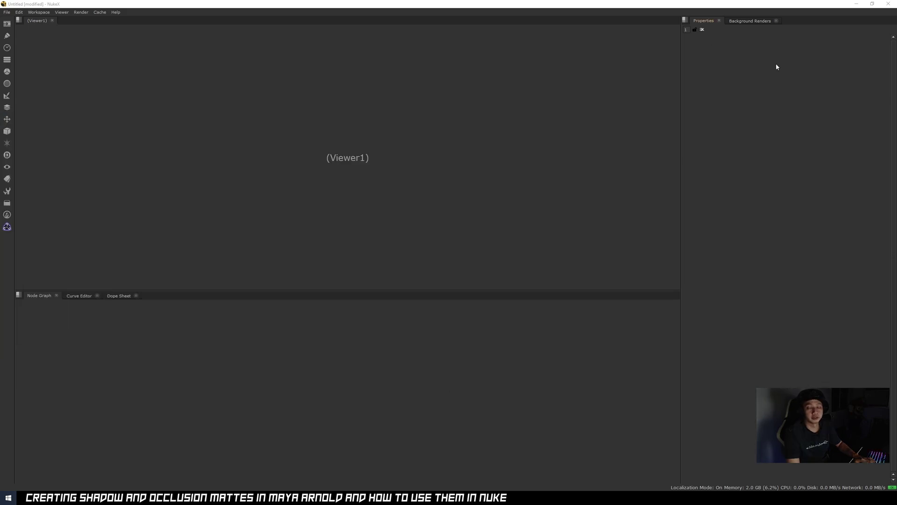
click(857, 4)
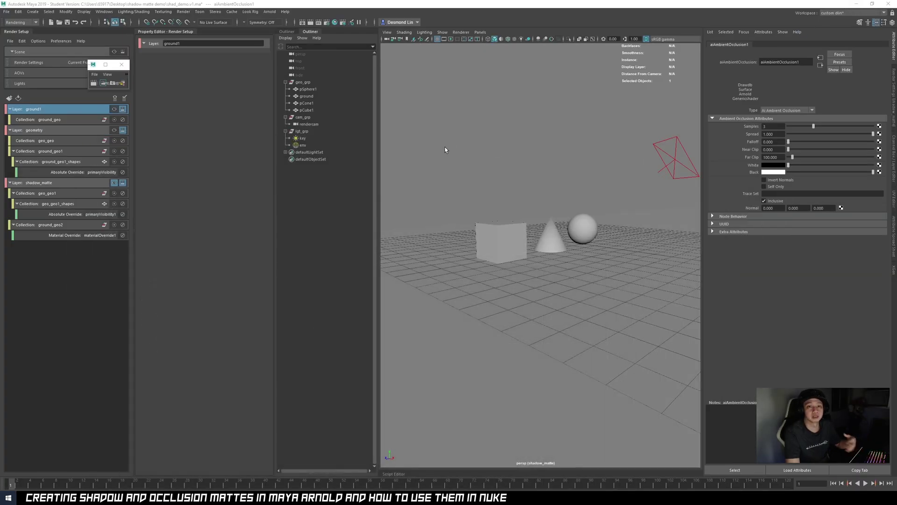
Enable Merge AOVs in the render settings and re-render the sequence through rendercam, closing the render dialog
click(123, 65)
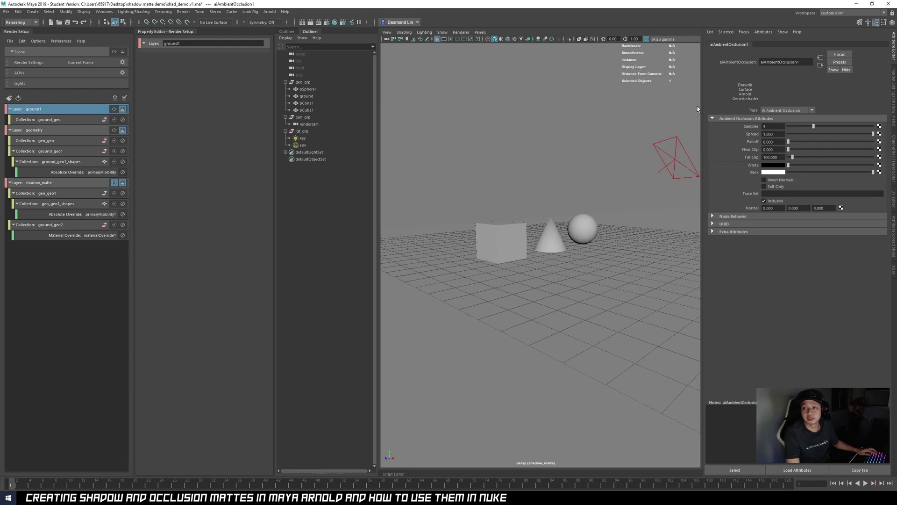
click(892, 95)
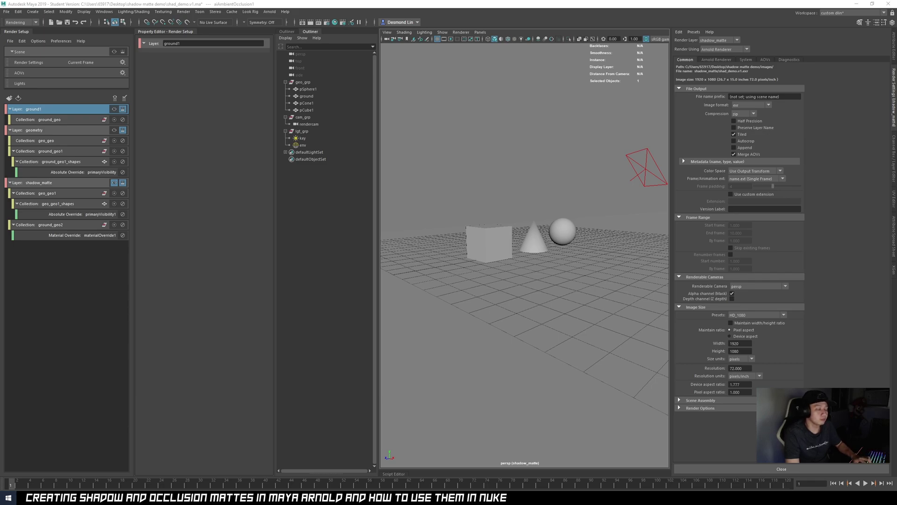
click(183, 11)
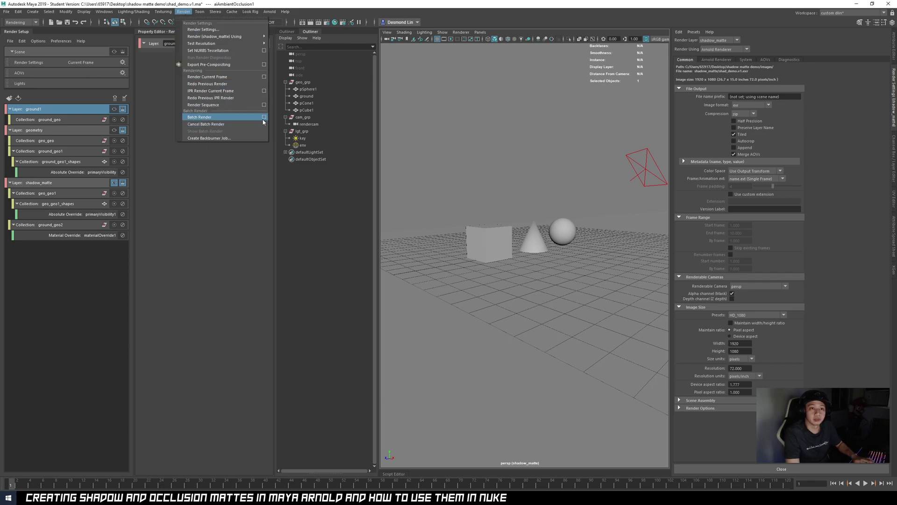
click(264, 104)
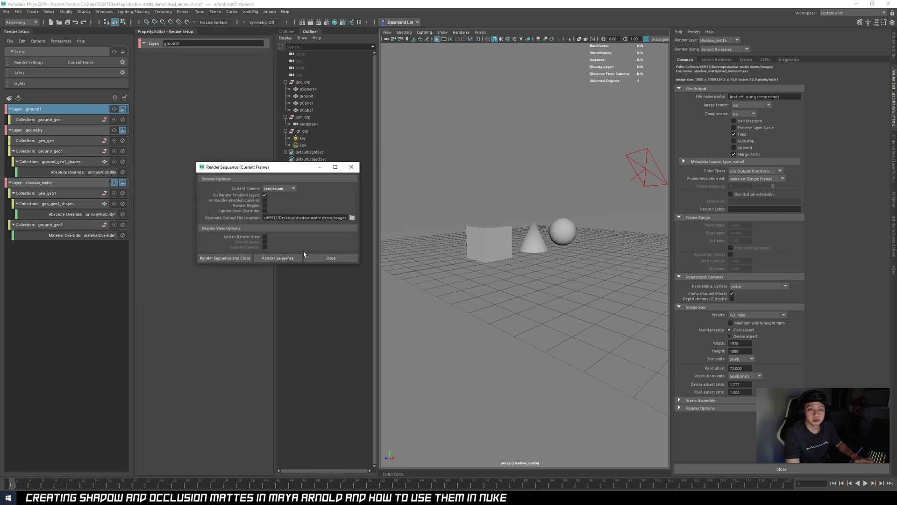
click(225, 258)
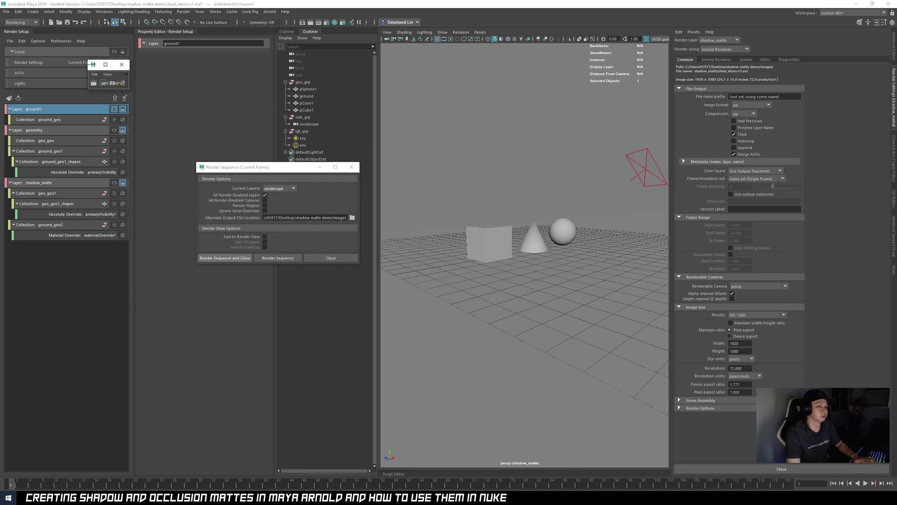
Check the geometry, ground1 and shadow_matte folders inside images in File Explorer, keeping the window on the other monitor
drag(221, 110, 566, 125)
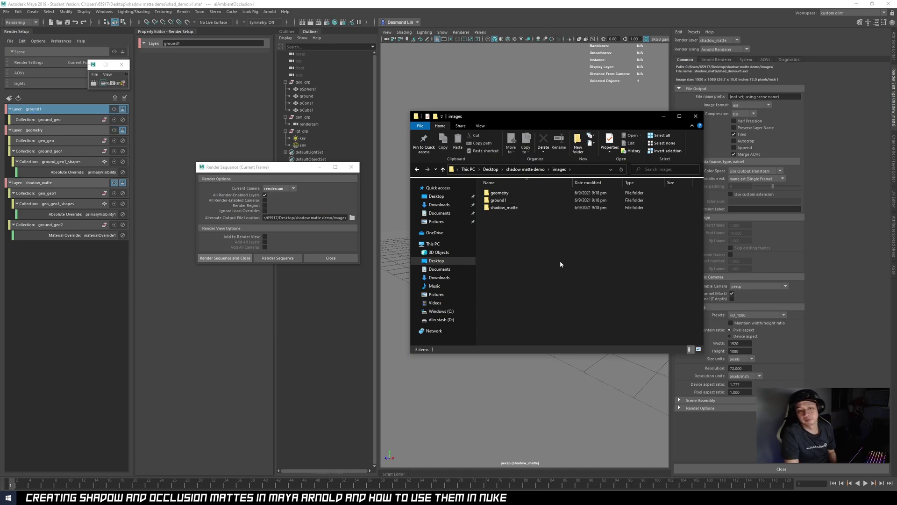
double_click(499, 193)
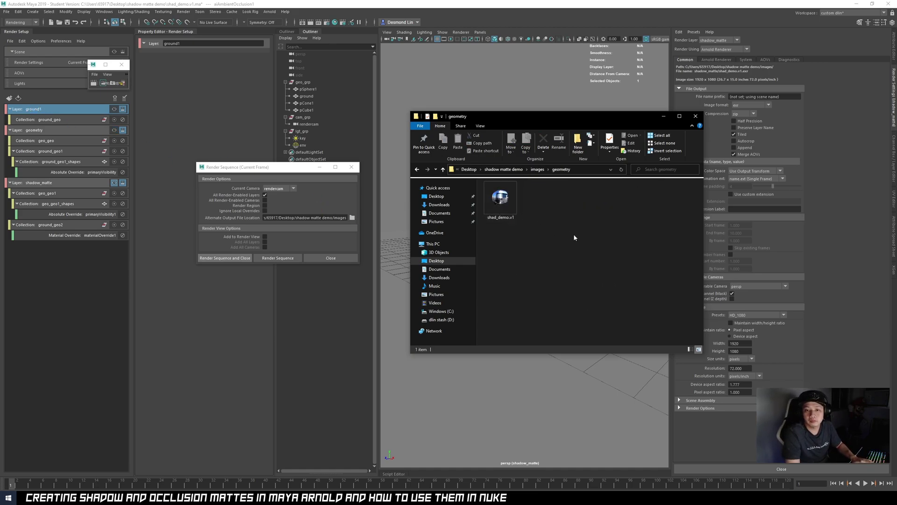
key(alt+Left)
double_click(504, 207)
key(alt+Left)
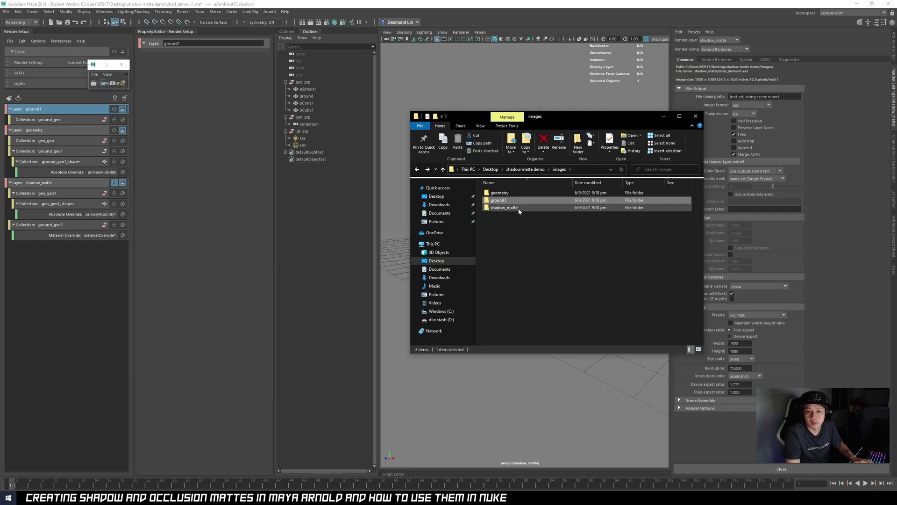
double_click(518, 208)
key(alt+Left)
drag(584, 119, 0, 126)
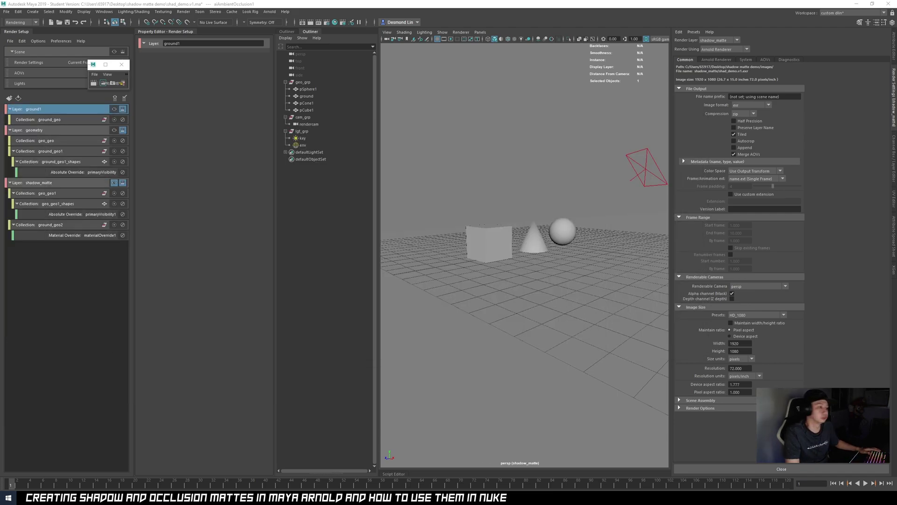
Switch to Nuke, import the geometry render into the node graph and show it in the viewer
mouse_move(301, 497)
click(317, 439)
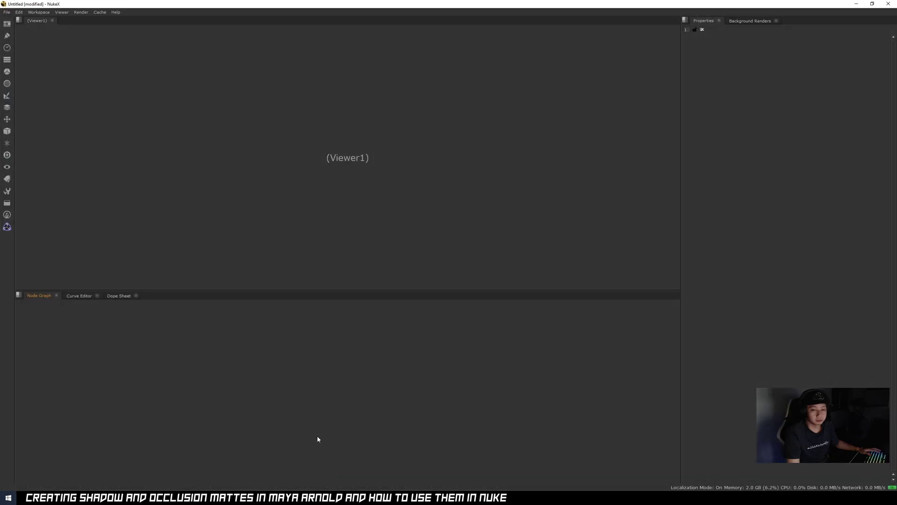
drag(0, 369, 406, 345)
key(1)
scroll(442, 400, up, 3)
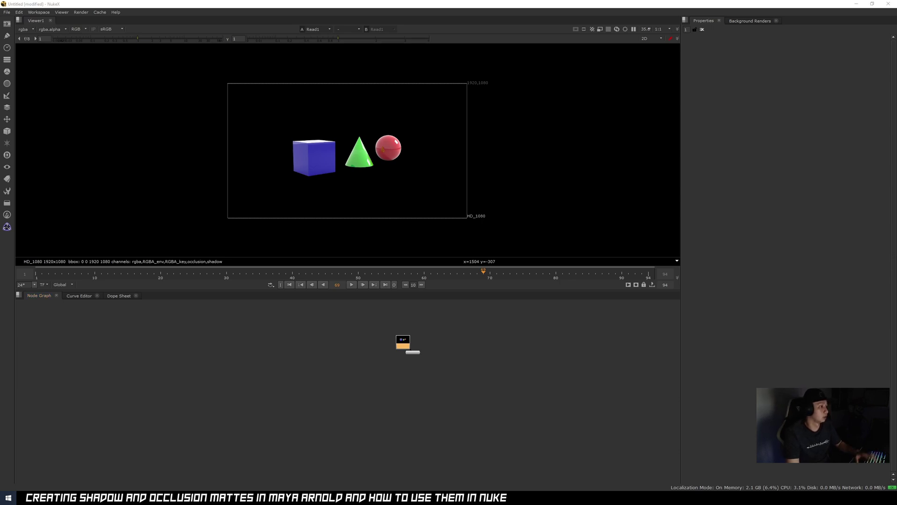
Import the ground1 and shadow_matte renders as Read nodes and show them in the viewer
drag(509, 313, 456, 336)
key(1)
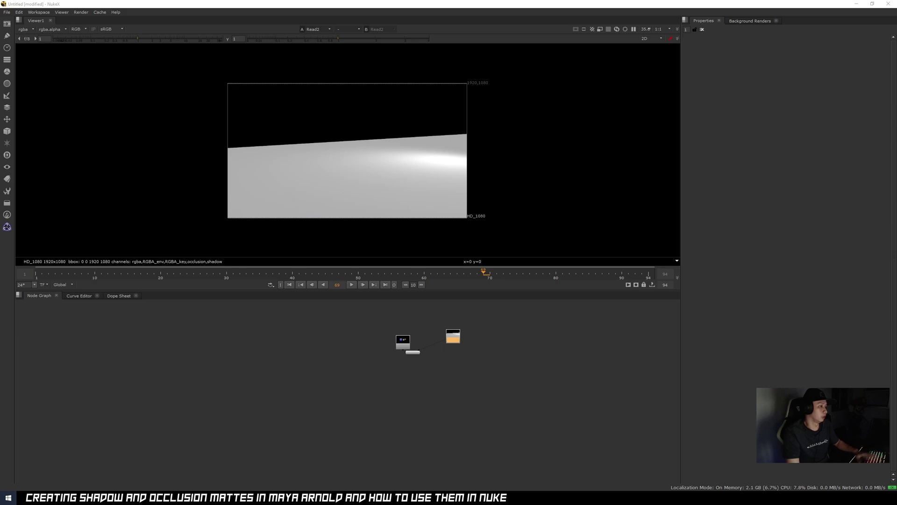
drag(636, 366, 539, 343)
click(531, 343)
scroll(473, 357, up, 3)
middle_drag(437, 352, 445, 378)
Arrange the node graph so Read1 sits between Read2 and Read3, with the Viewer node below them
drag(441, 344, 452, 348)
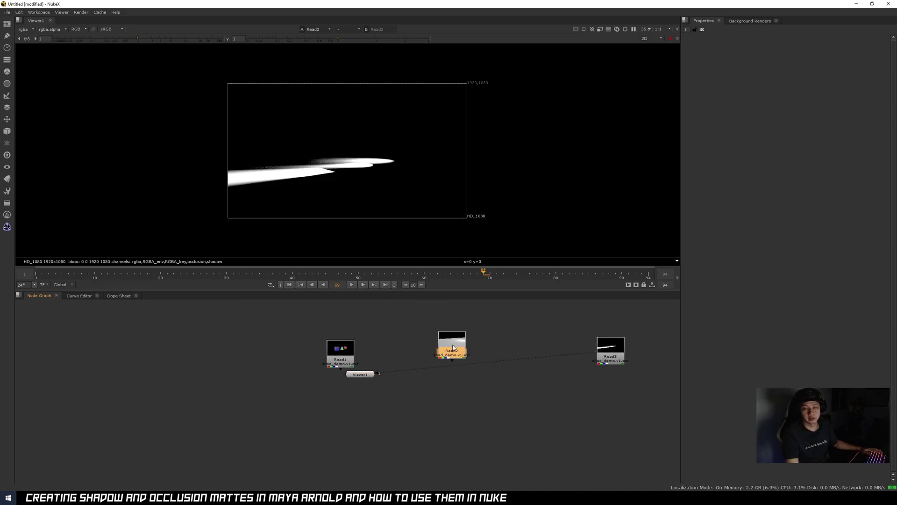
drag(360, 374, 556, 427)
drag(452, 348, 412, 346)
click(352, 371)
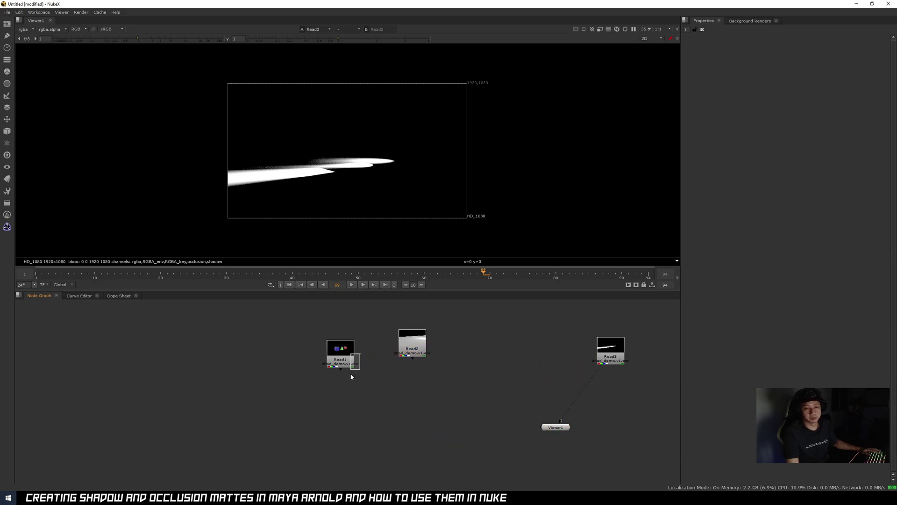
drag(342, 360, 482, 347)
drag(412, 348, 262, 332)
Merge Read1 over Read2 with a Merge node, route the connection through a dot, and show the result in the viewer
click(246, 394)
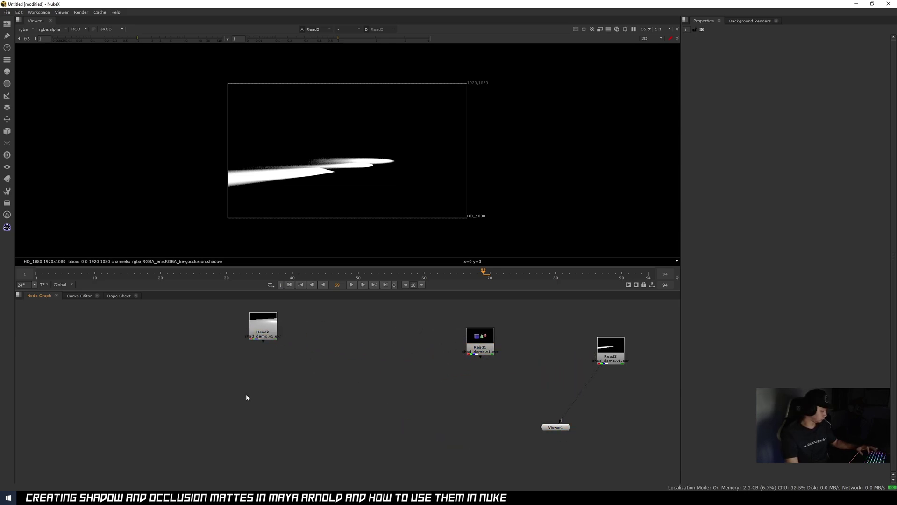
key(m)
drag(253, 382, 257, 356)
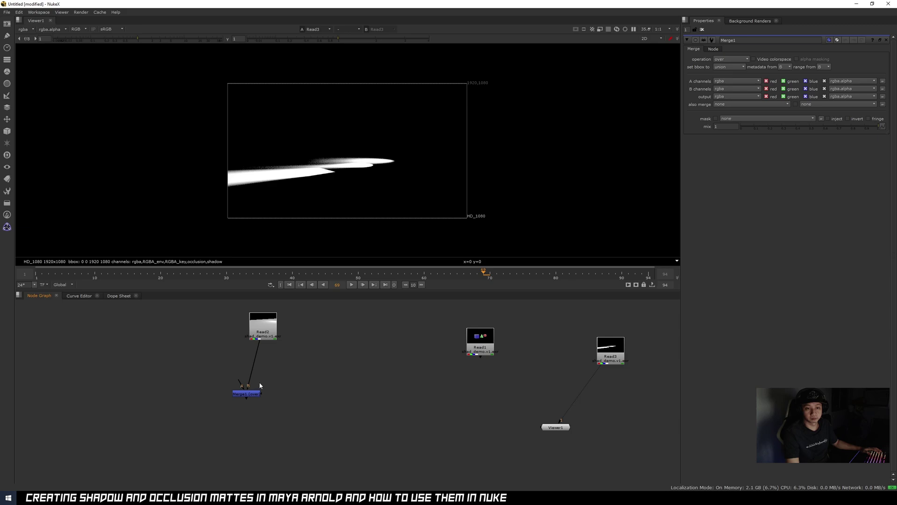
drag(250, 394, 445, 330)
ctrl+drag(391, 365, 436, 413)
key(1)
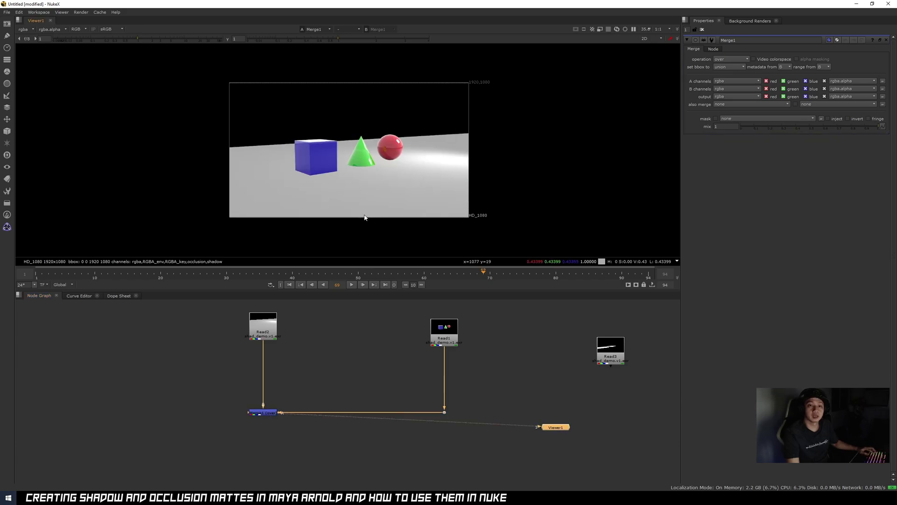
key(f)
scroll(435, 452, down, 1)
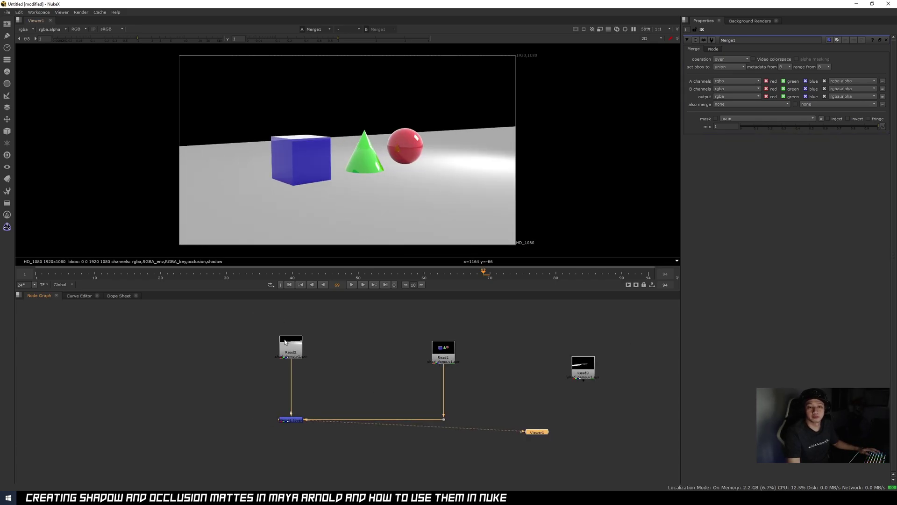
Move Read1, the Merge node and the Viewer lower and Read2 higher to free up space between them
drag(285, 341, 285, 348)
middle_drag(329, 399, 322, 362)
drag(528, 393, 540, 425)
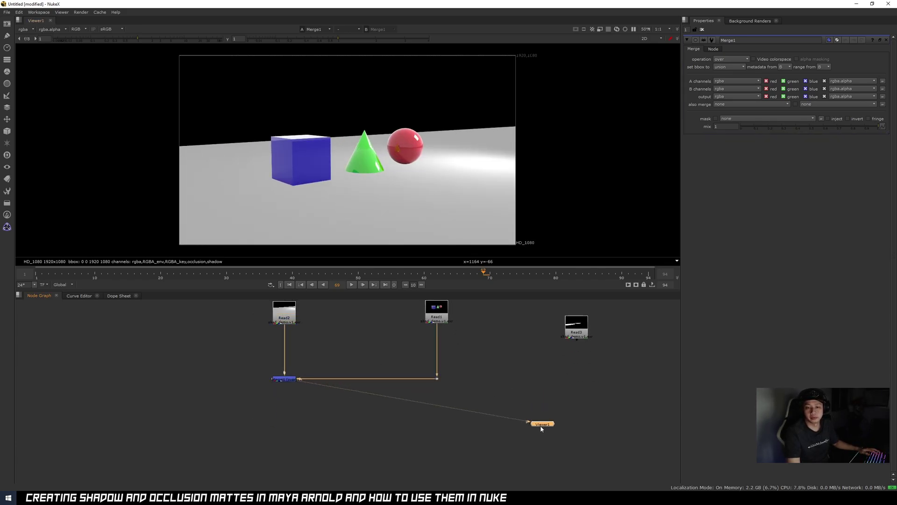
middle_drag(550, 369, 560, 410)
click(390, 338)
key(Tab)
click(446, 352)
shift+click(294, 421)
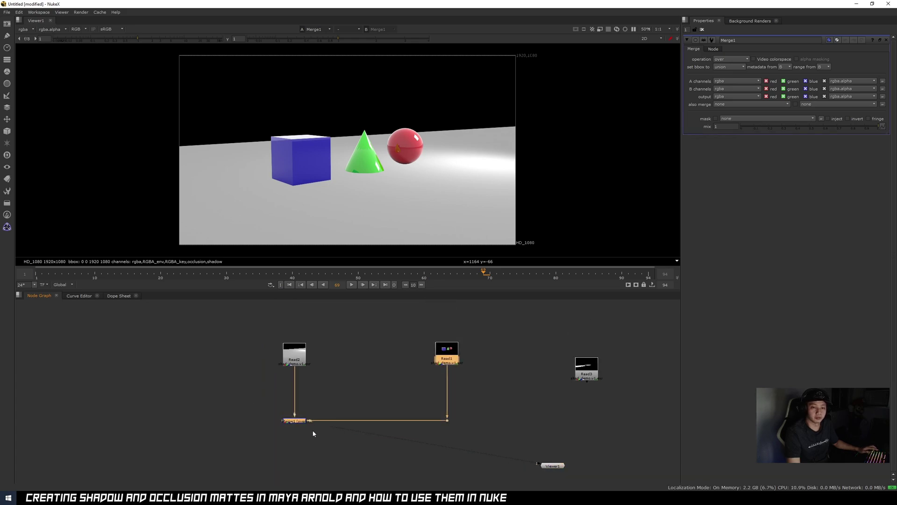
drag(295, 422, 299, 480)
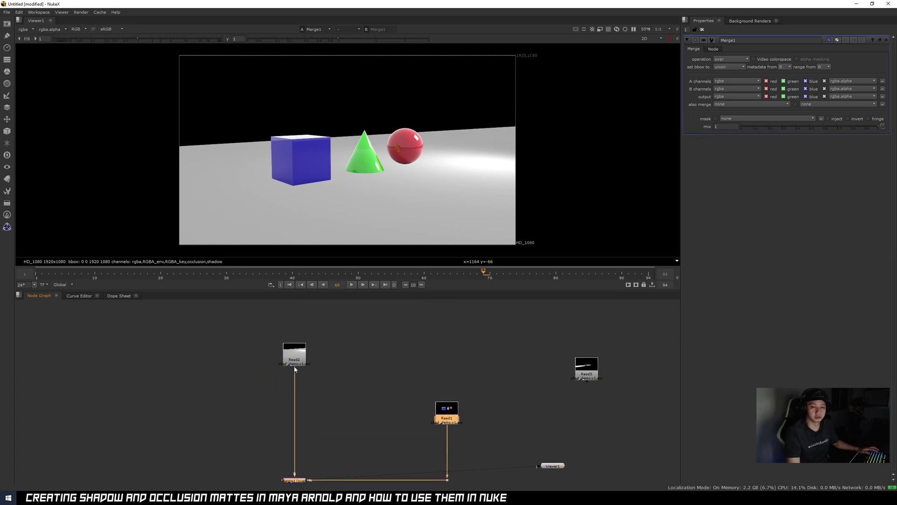
drag(296, 367, 296, 325)
middle_drag(341, 363, 358, 394)
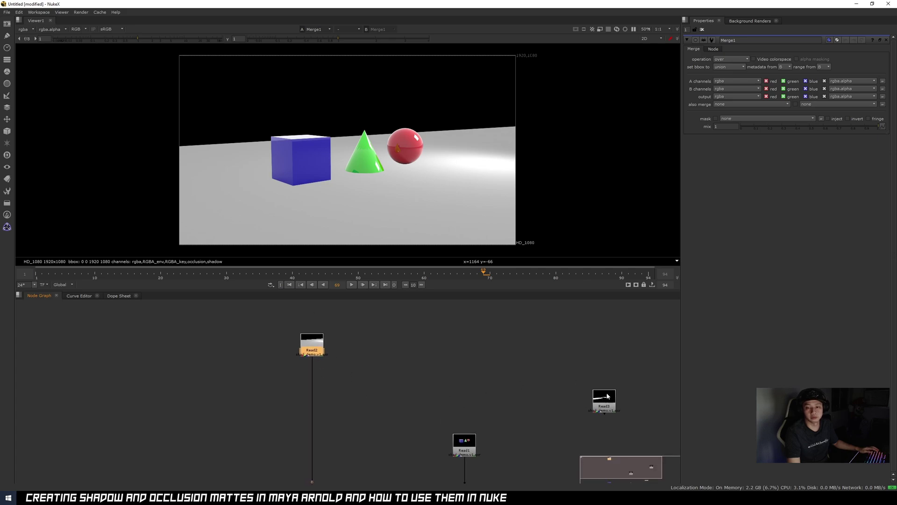
Place Read3 beside Read2, add a Shuffle node below it with occlusion as its input layer, and view it
drag(604, 398, 407, 343)
key(Tab)
text(s)
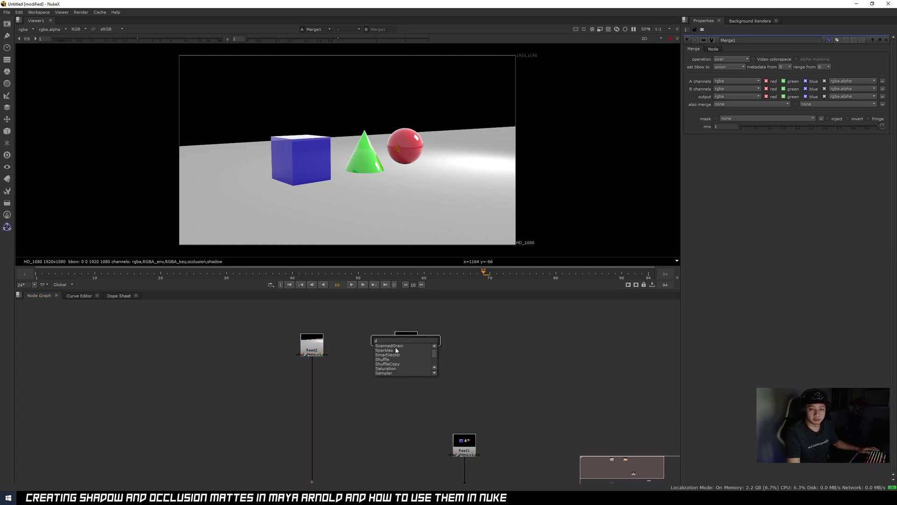
click(397, 360)
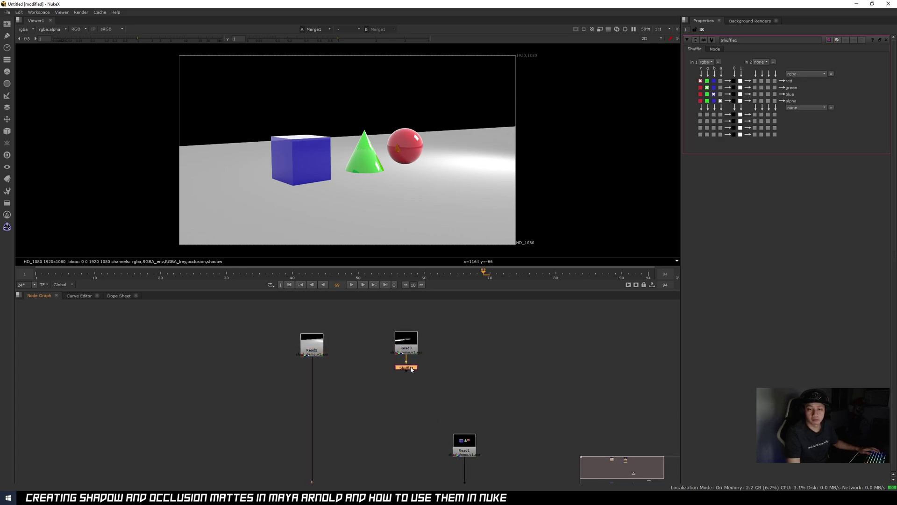
click(706, 62)
click(721, 112)
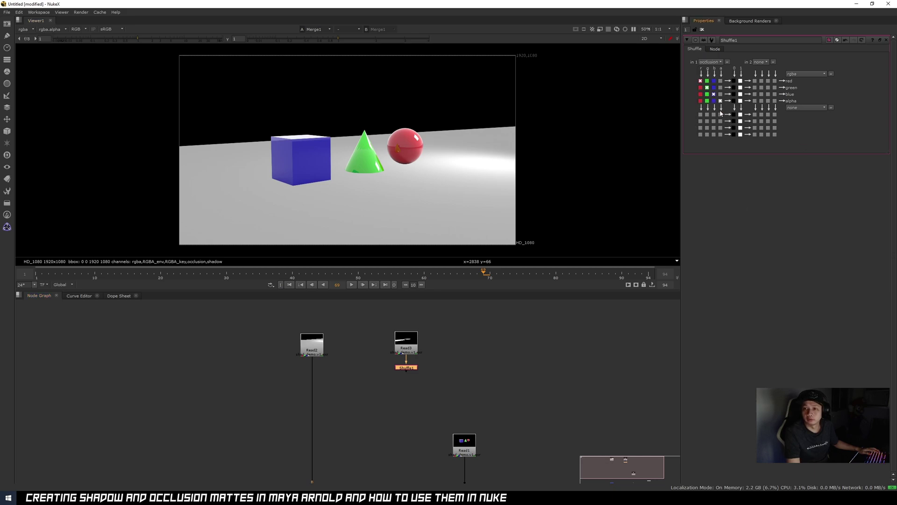
key(1)
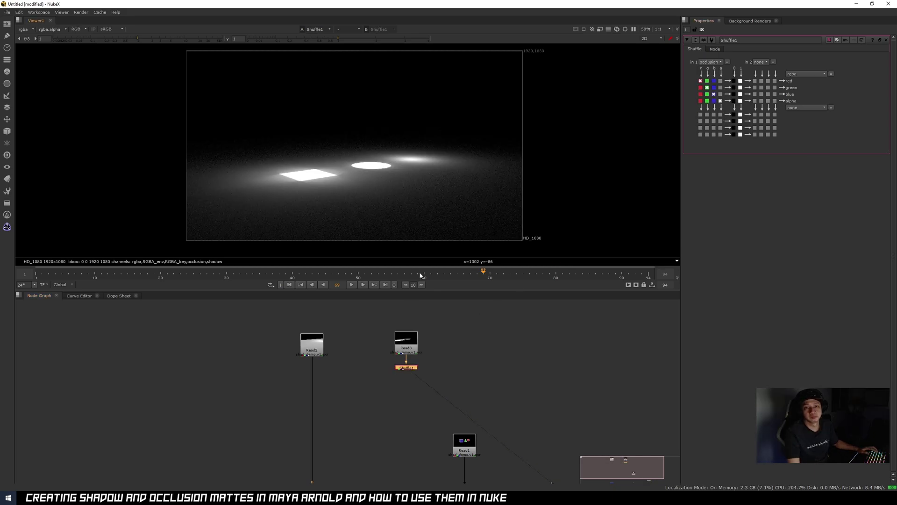
Paste a second Shuffle node fed by Read3, set its input layer to shadow, and view it
middle_drag(409, 368, 355, 366)
scroll(355, 366, up, 1)
click(407, 369)
key(ctrl+v)
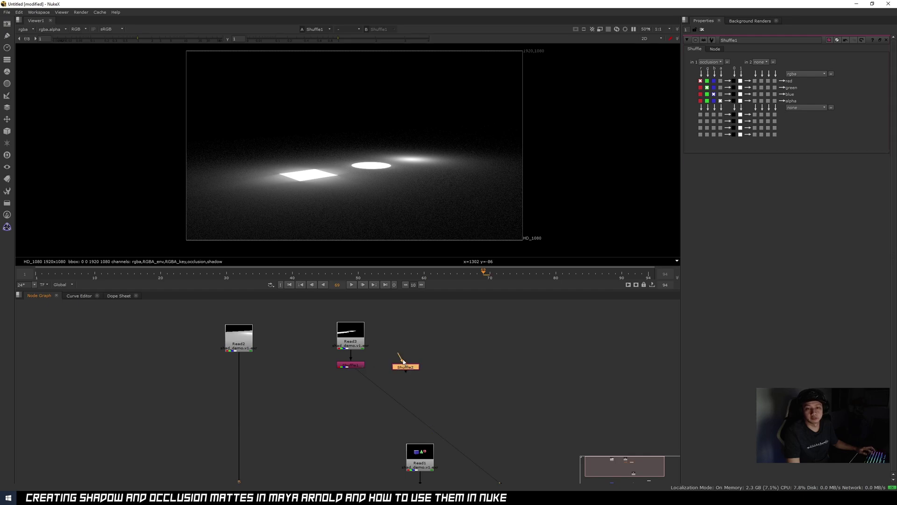
click(709, 62)
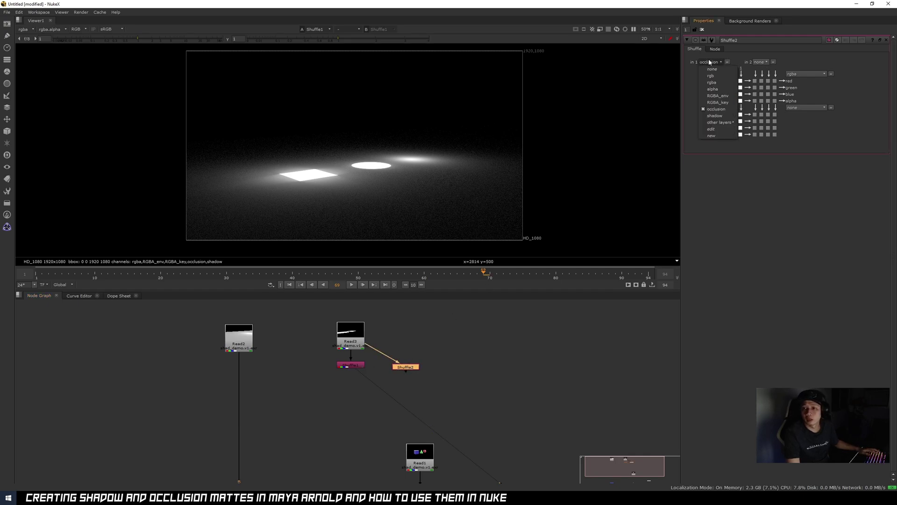
click(715, 118)
key(1)
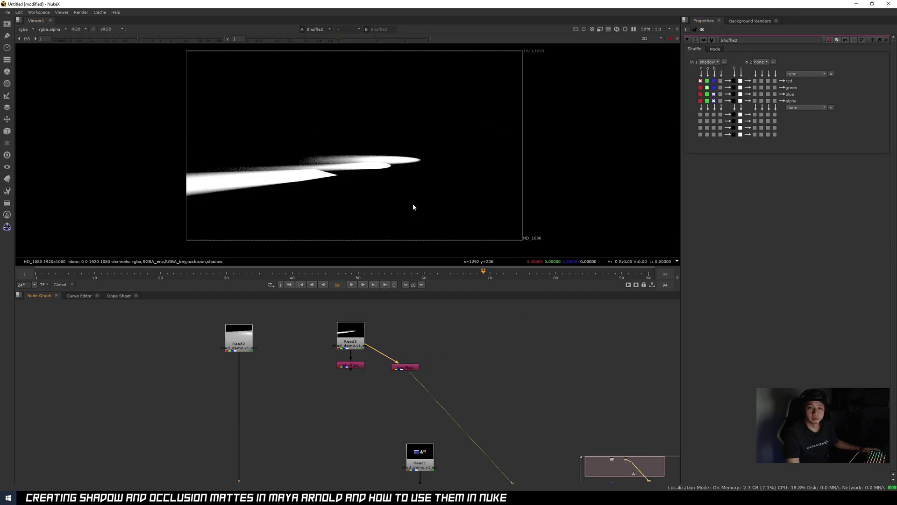
Rename the Shuffle1 node to occlusion
middle_drag(414, 204, 423, 199)
scroll(388, 381, up, 3)
click(330, 355)
double_click(330, 354)
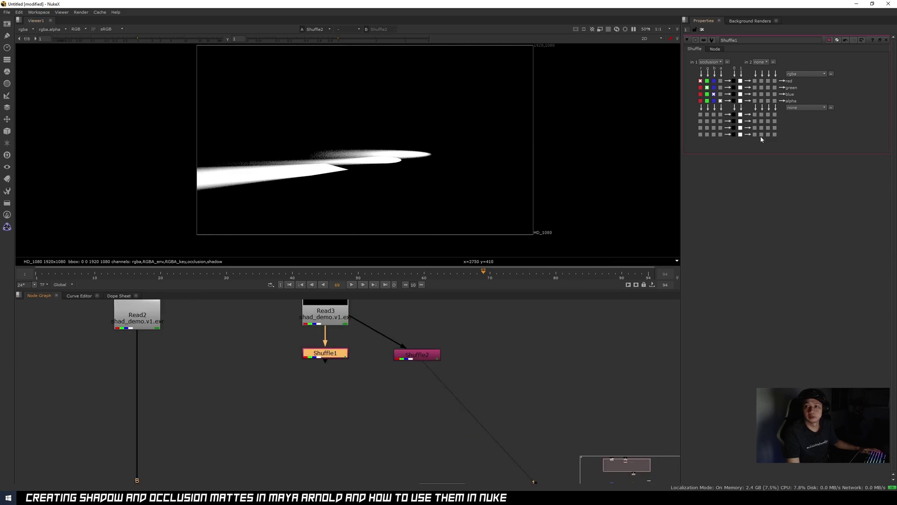
double_click(738, 40)
text(oc)
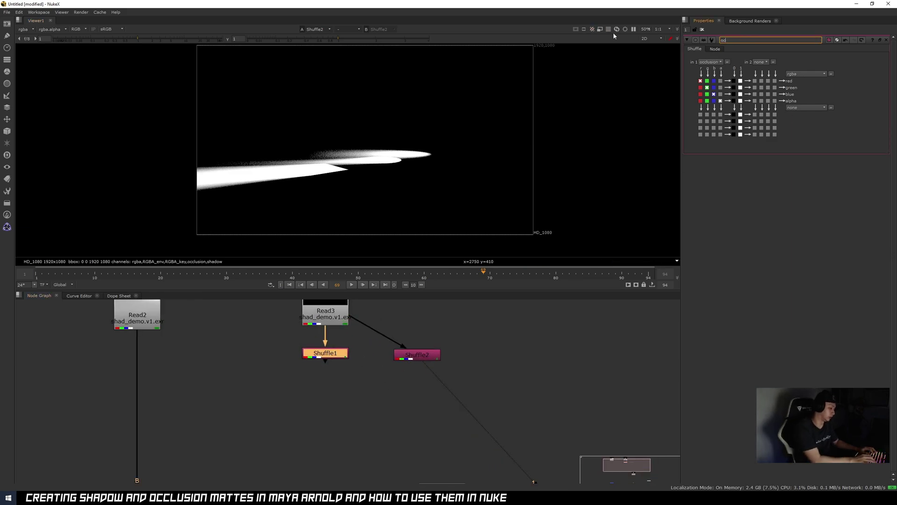
text(clusion)
key(Return)
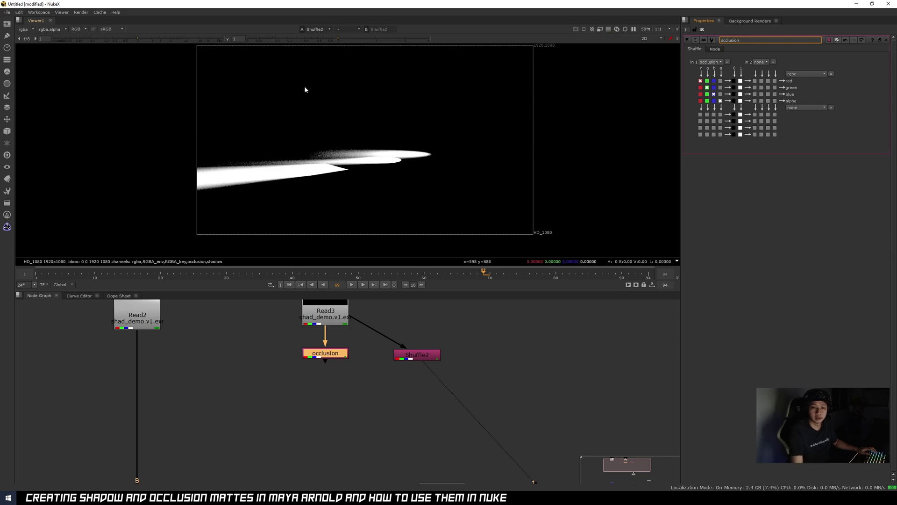
Rename the Shuffle2 node to shadow
scroll(329, 352, up, 3)
double_click(457, 361)
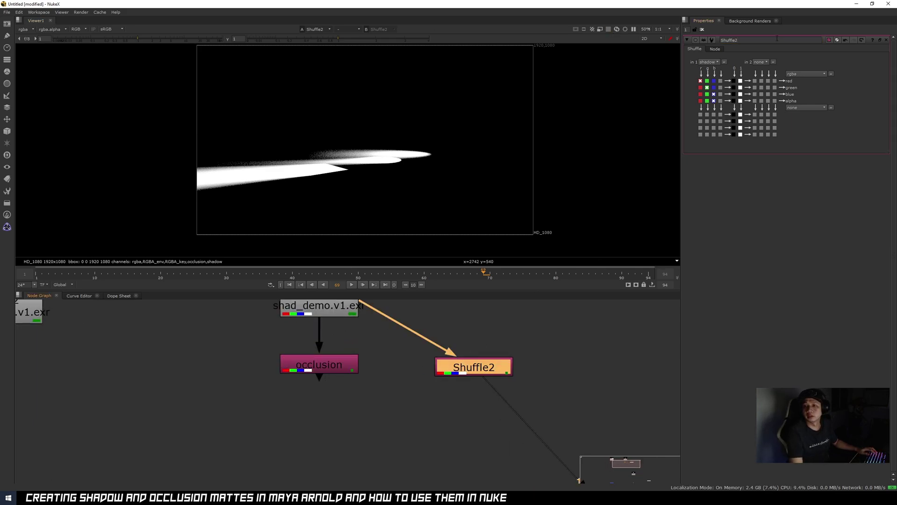
double_click(739, 40)
text(shadow)
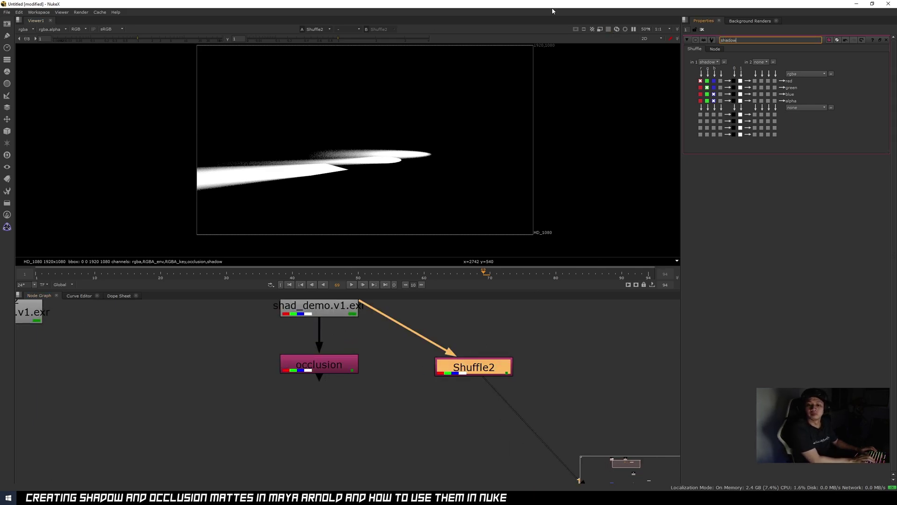
key(Return)
scroll(414, 254, down, 3)
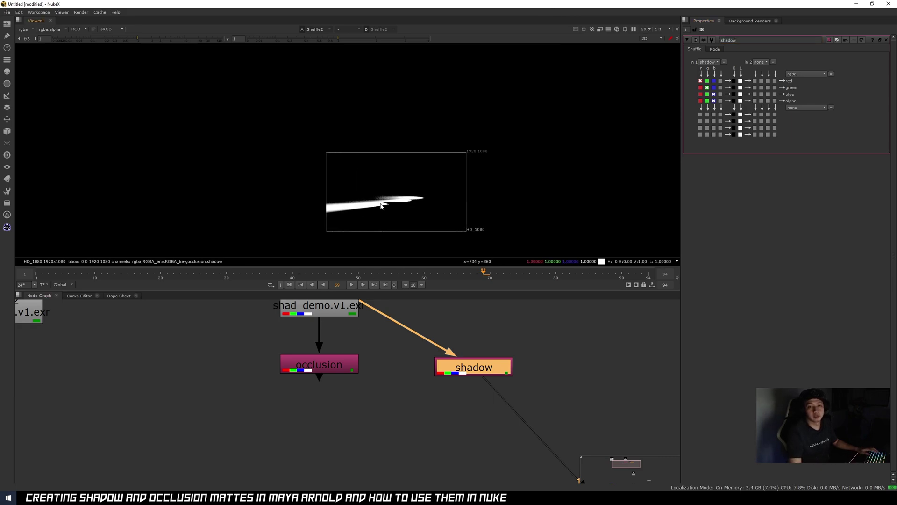
Create a Grade node beside the Read2 pipe and add a dot to that pipe below Read2
scroll(414, 255, up, 3)
scroll(379, 358, down, 4)
scroll(372, 372, up, 3)
scroll(360, 395, down, 2)
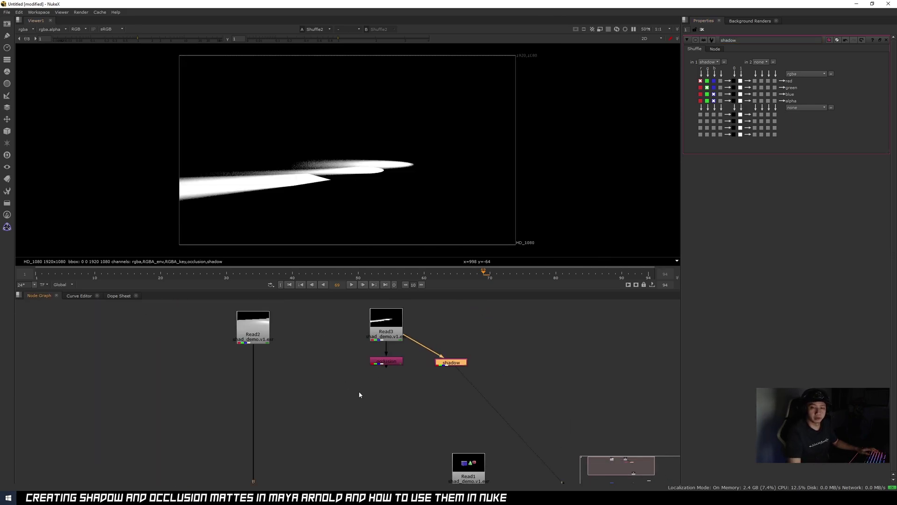
scroll(381, 363, up, 1)
click(327, 381)
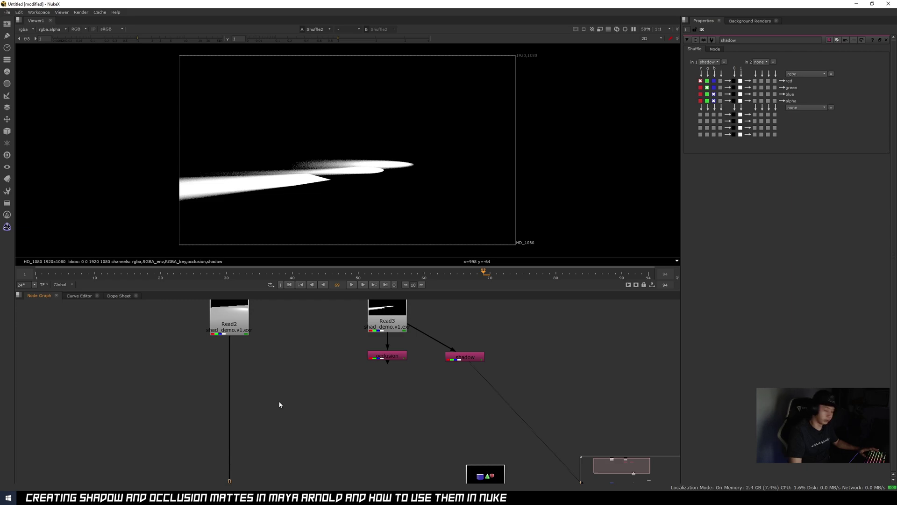
key(g)
ctrl+drag(230, 412, 230, 372)
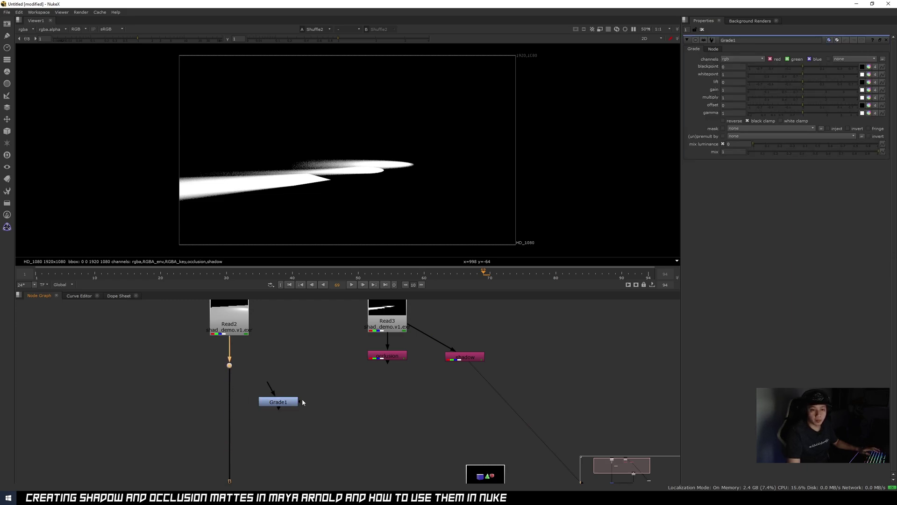
View the Merge1 output, insert Grade1 into the Read2 pipe, and connect the repositioned shadow node as its mask
scroll(302, 402, down, 5)
middle_drag(303, 403, 317, 421)
key(1)
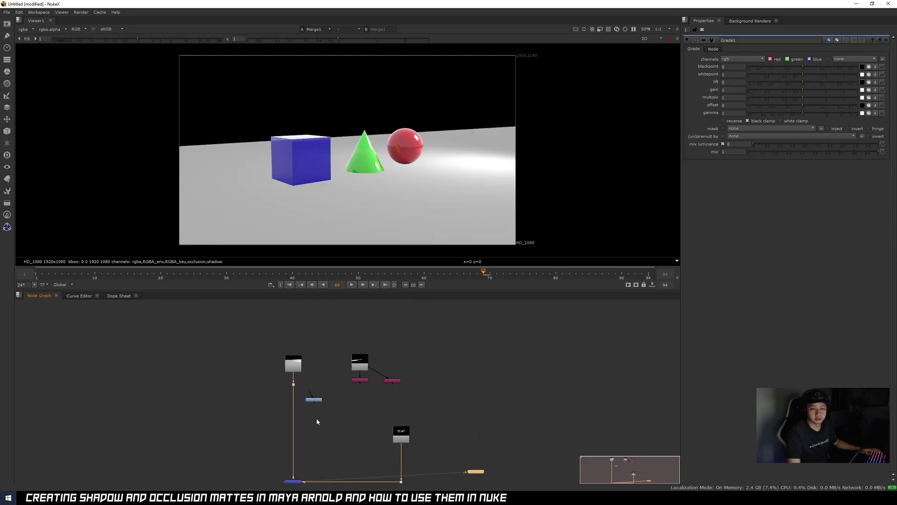
scroll(317, 421, up, 3)
drag(310, 387, 360, 349)
scroll(293, 405, up, 1)
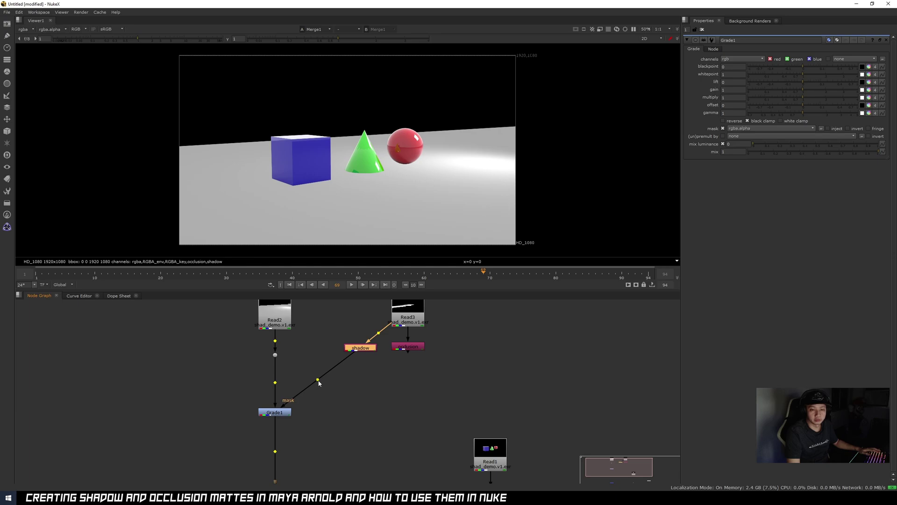
Square off the shadow mask pipe with a dot and set Grade1's multiply to 0.04
ctrl+drag(318, 380, 362, 413)
click(276, 414)
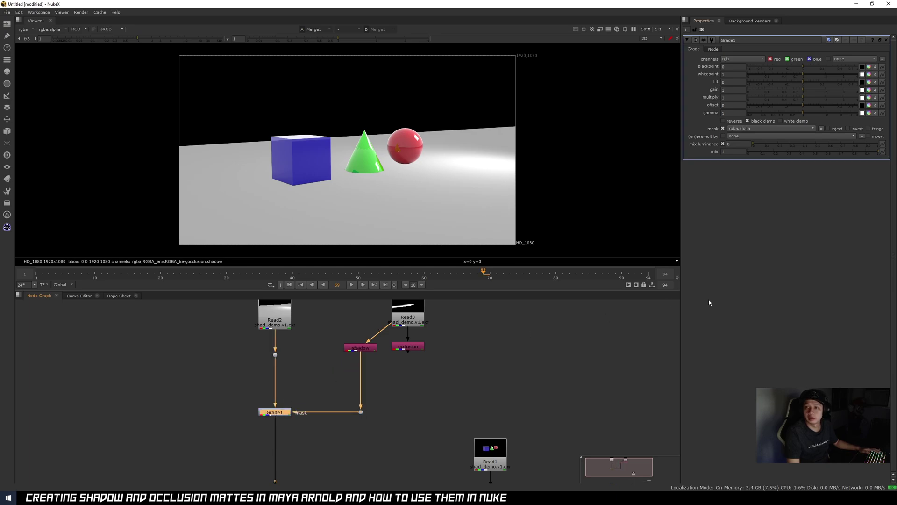
drag(793, 97, 759, 103)
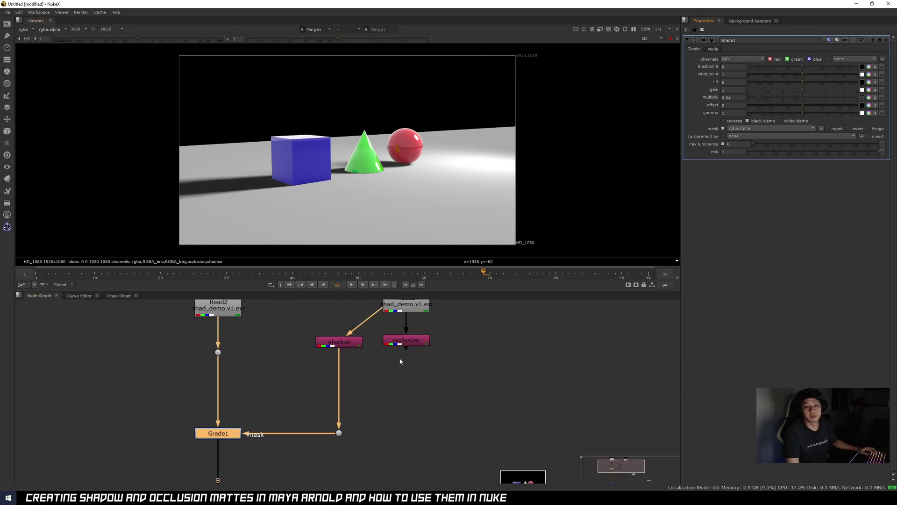
Add a Blur node below the shadow node and set its size to 22
scroll(413, 363, up, 3)
click(339, 341)
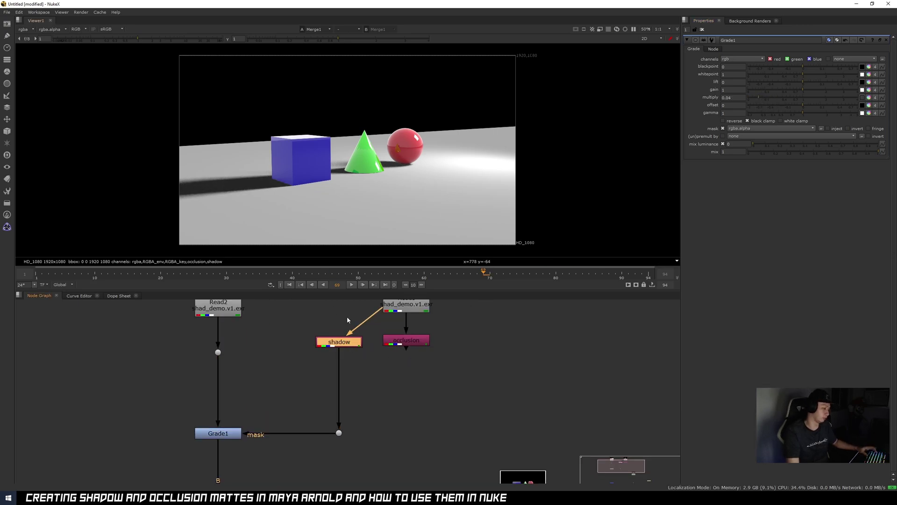
key(b)
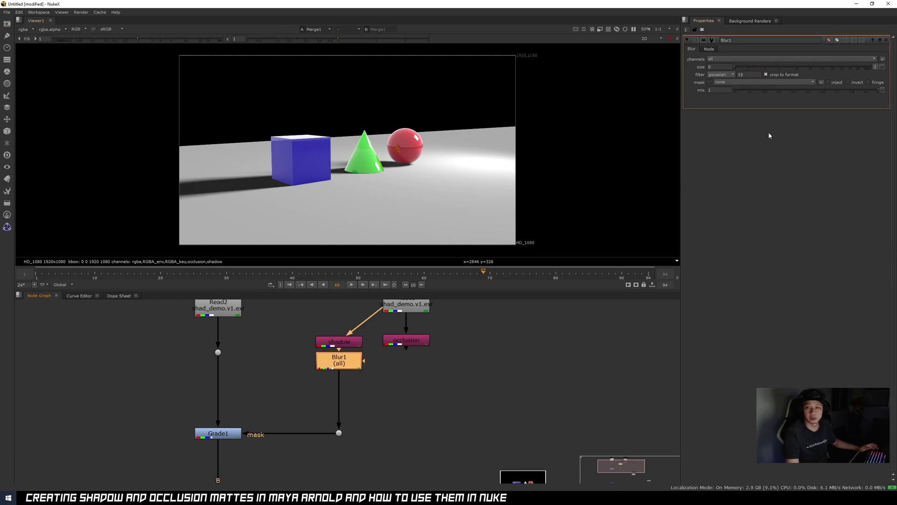
drag(739, 68, 798, 66)
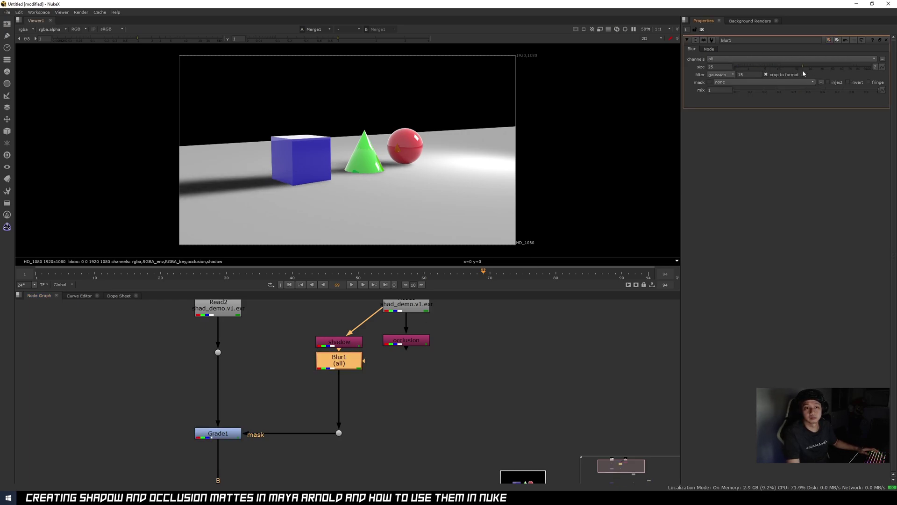
Compare the composite with Blur1 and Grade1 each disabled and re-enabled, and open the shadow node's settings
middle_drag(333, 392, 298, 417)
click(262, 429)
scroll(297, 416, down, 1)
scroll(349, 380, up, 2)
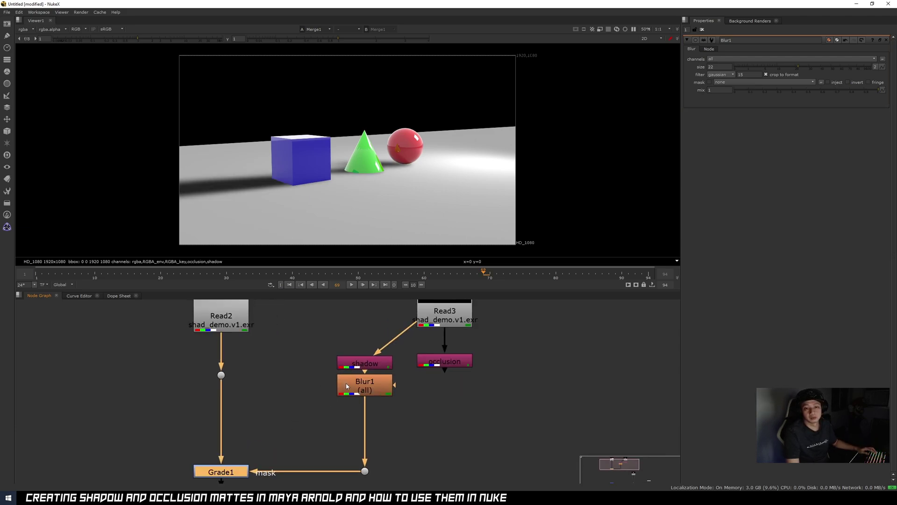
click(359, 389)
key(d)
key(d)
double_click(362, 366)
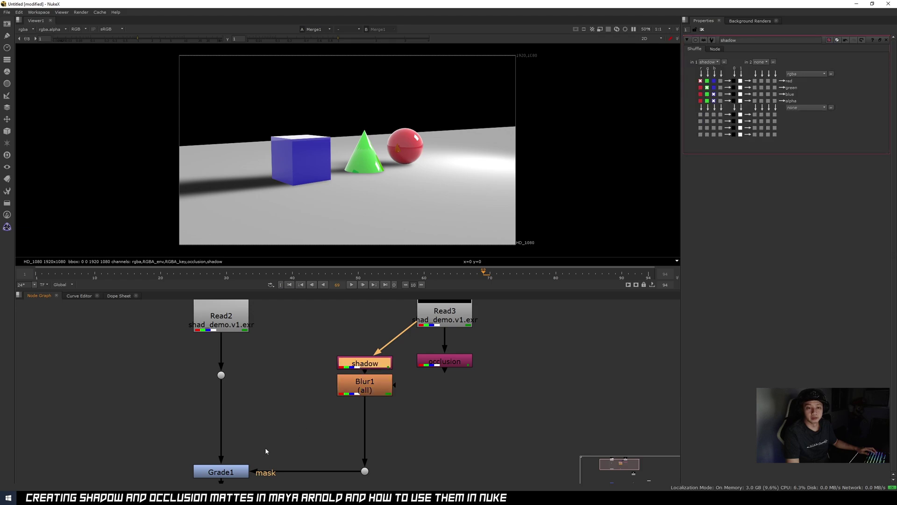
click(238, 468)
key(d)
key(d)
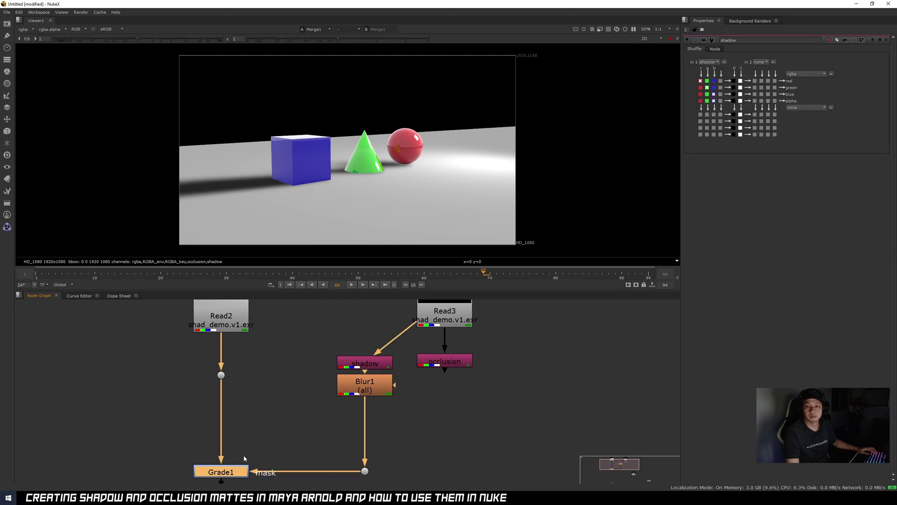
Tint Grade1's gain purple with the color wheel, at about 0.61 red, 0.44 green and 1 blue
double_click(224, 473)
click(869, 90)
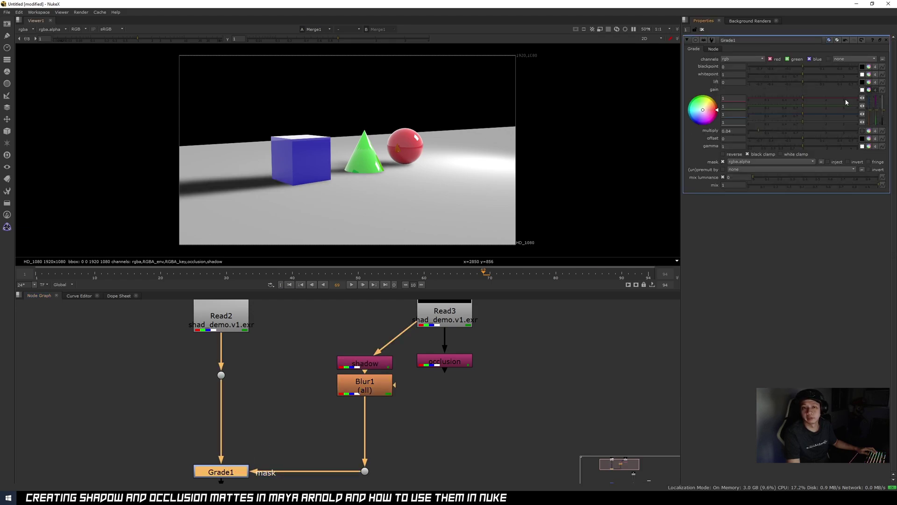
drag(703, 110, 697, 115)
mouse_move(646, 171)
mouse_down()
mouse_move(629, 201)
mouse_move(696, 184)
mouse_move(652, 169)
mouse_up()
Examine the blurred, tinted shadow and the ground contact at the bases of the cube, cone and sphere
scroll(356, 155, up, 4)
scroll(356, 152, down, 4)
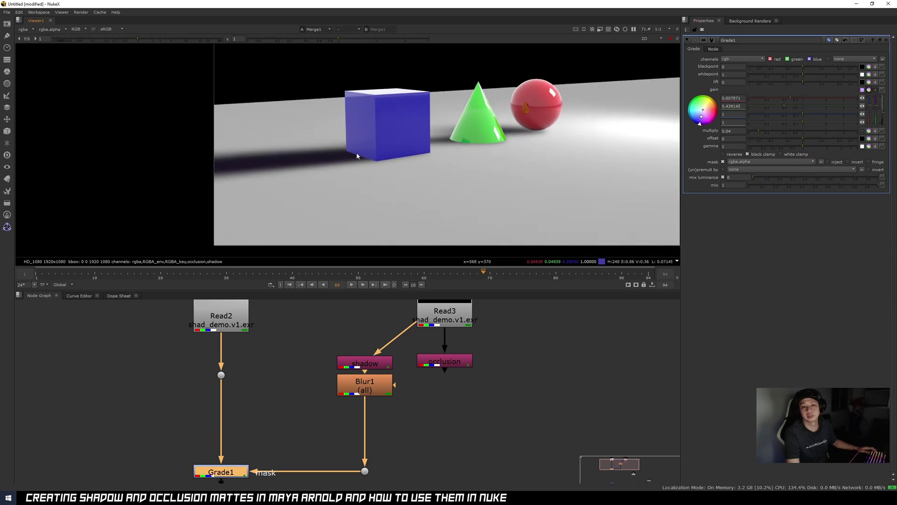
scroll(430, 158, up, 3)
scroll(417, 157, up, 3)
scroll(458, 178, down, 2)
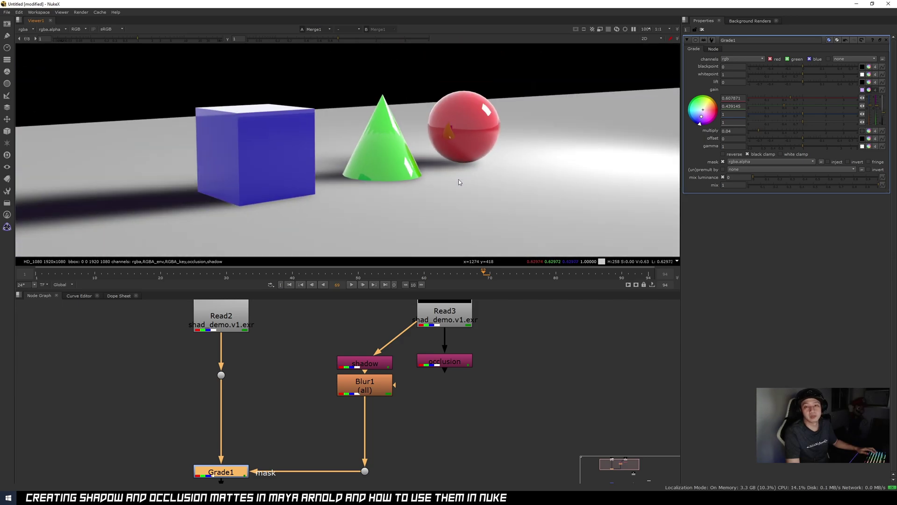
middle_drag(454, 386, 470, 379)
scroll(359, 194, up, 3)
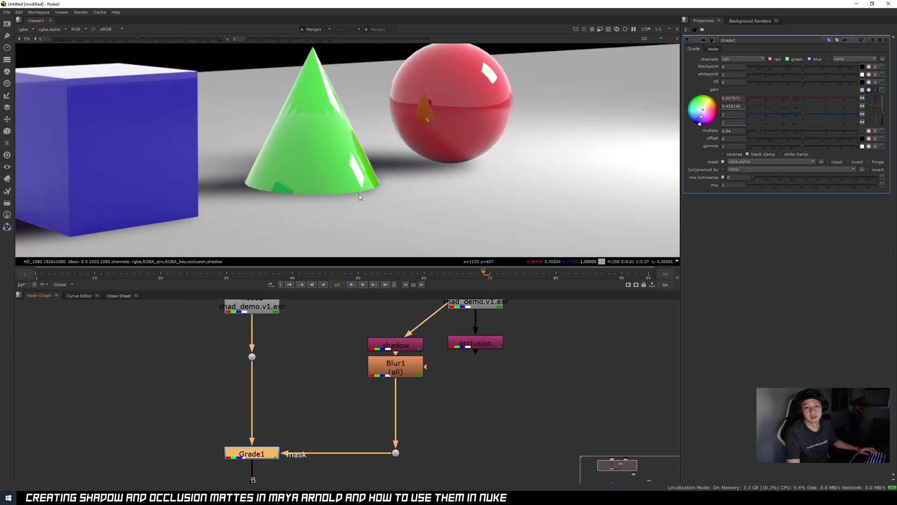
scroll(352, 195, down, 3)
scroll(236, 214, up, 3)
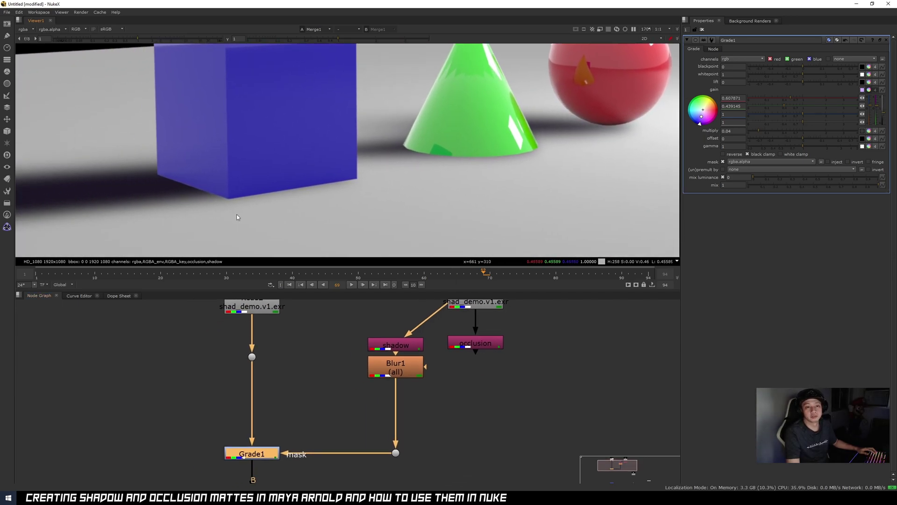
scroll(245, 201, up, 2)
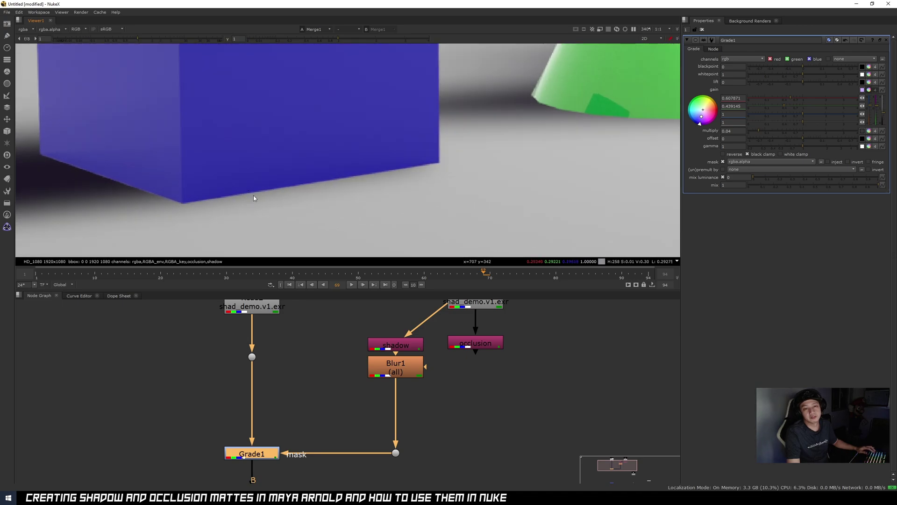
scroll(254, 197, down, 5)
Disable Blur1 and inspect the shadow edges around the cube and cone
click(396, 367)
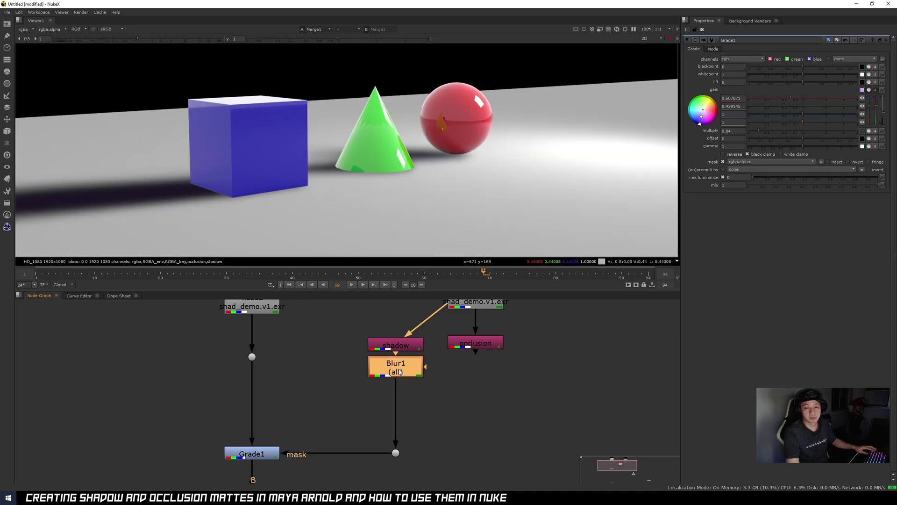
key(d)
scroll(273, 233, up, 6)
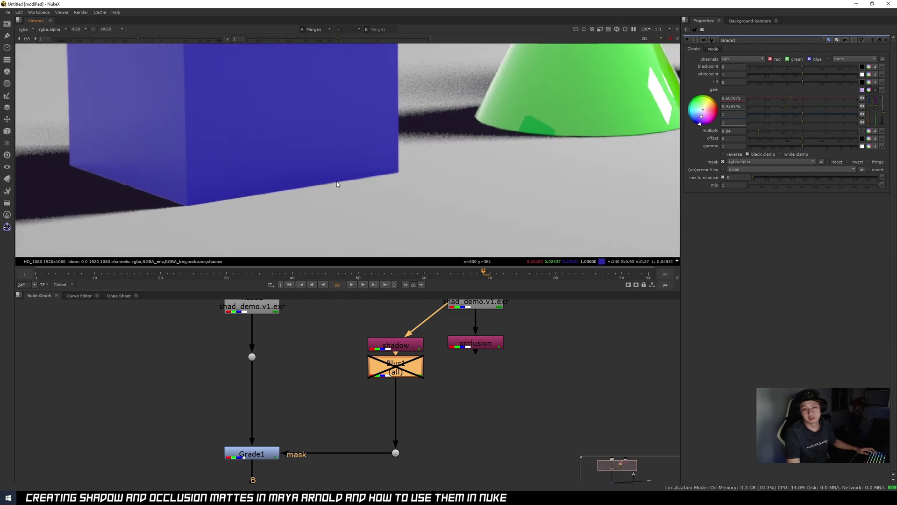
scroll(338, 184, down, 2)
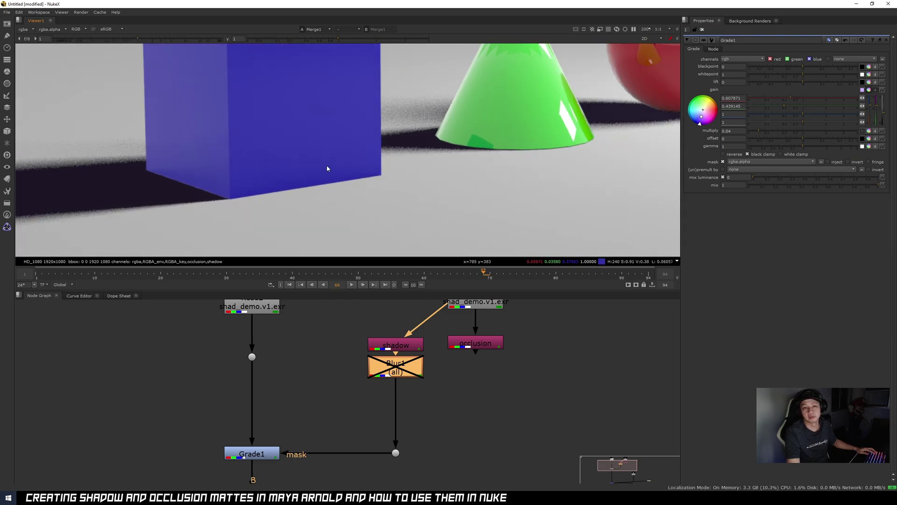
scroll(327, 166, down, 2)
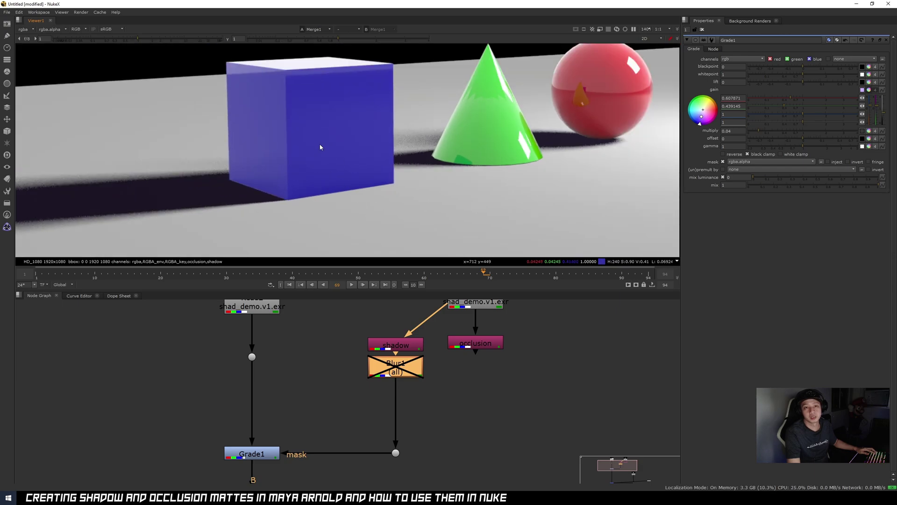
Insert a second Grade node below Grade1, masked by the occlusion node through a dot, and set its multiply to 0.51
scroll(436, 375, down, 3)
scroll(428, 412, up, 3)
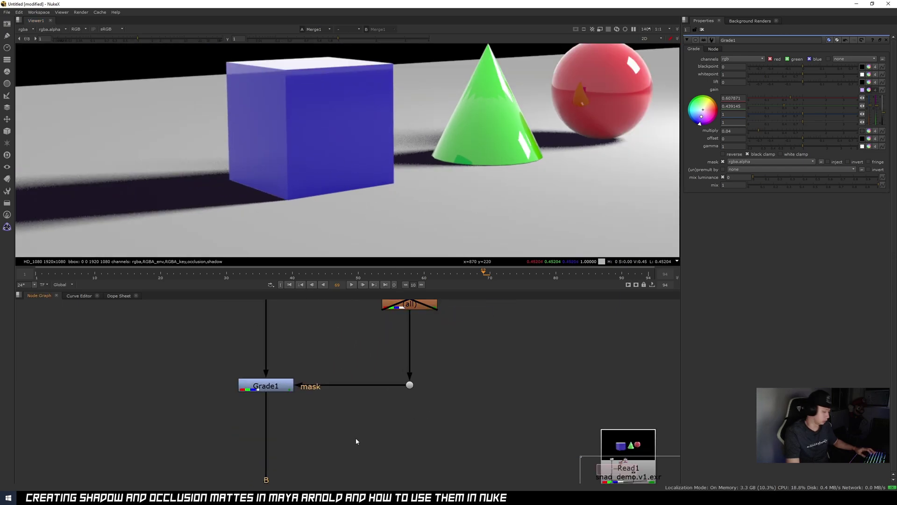
key(g)
drag(362, 444, 399, 359)
scroll(309, 448, down, 3)
ctrl+drag(351, 401, 401, 450)
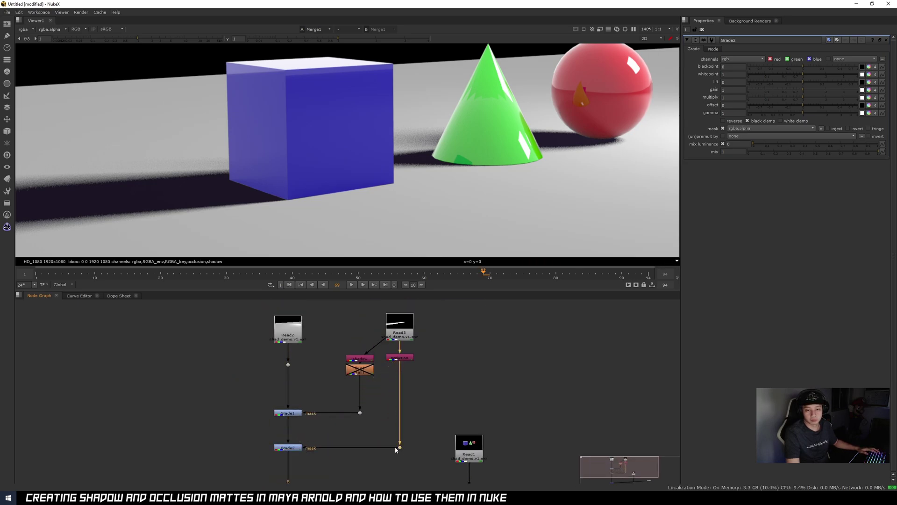
click(288, 448)
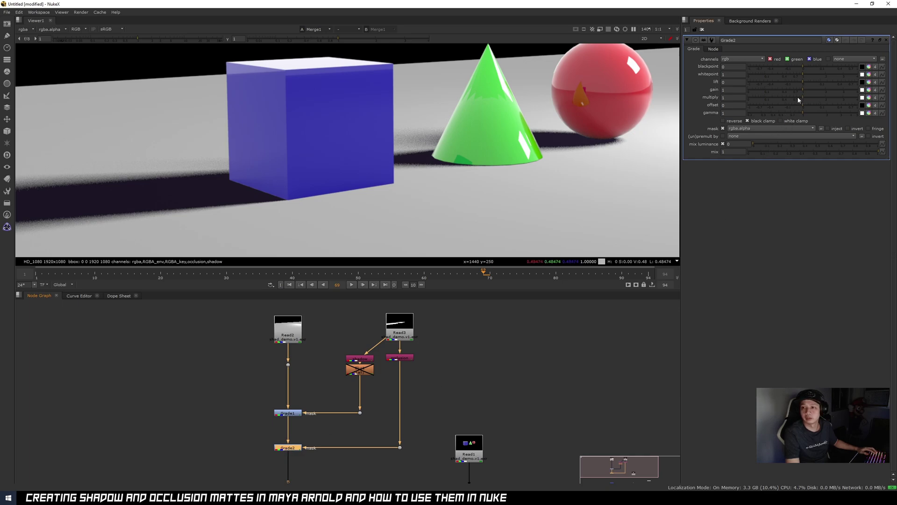
drag(799, 100, 787, 98)
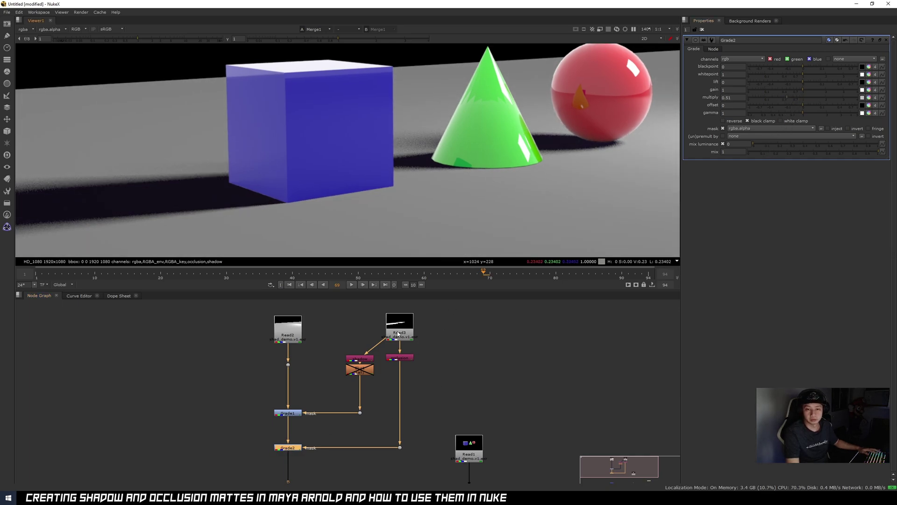
View the occlusion node's alpha channel and examine the matte around the object bases
click(406, 361)
key(1)
key(a)
key(a)
scroll(513, 181, down, 2)
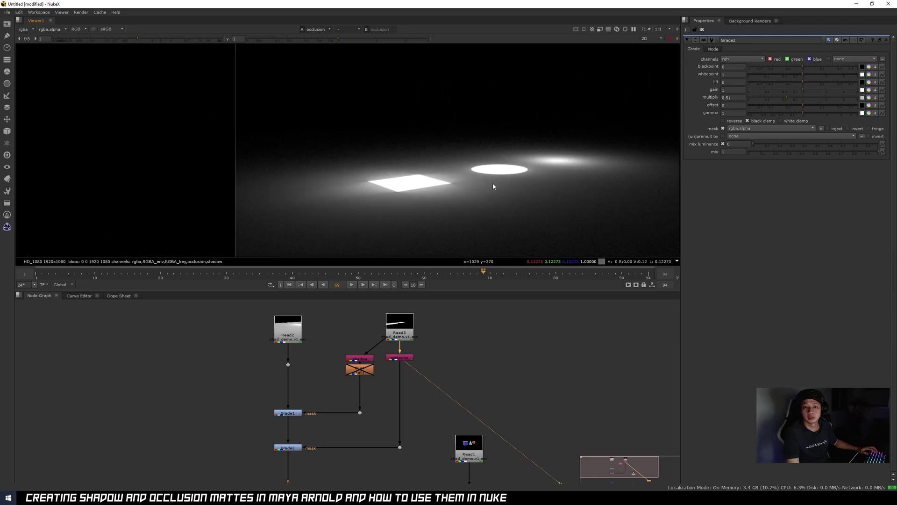
scroll(424, 366, up, 1)
scroll(413, 368, up, 2)
Compare the alpha mattes of the shadow and occlusion nodes and check which Grade each one masks
click(318, 357)
key(1)
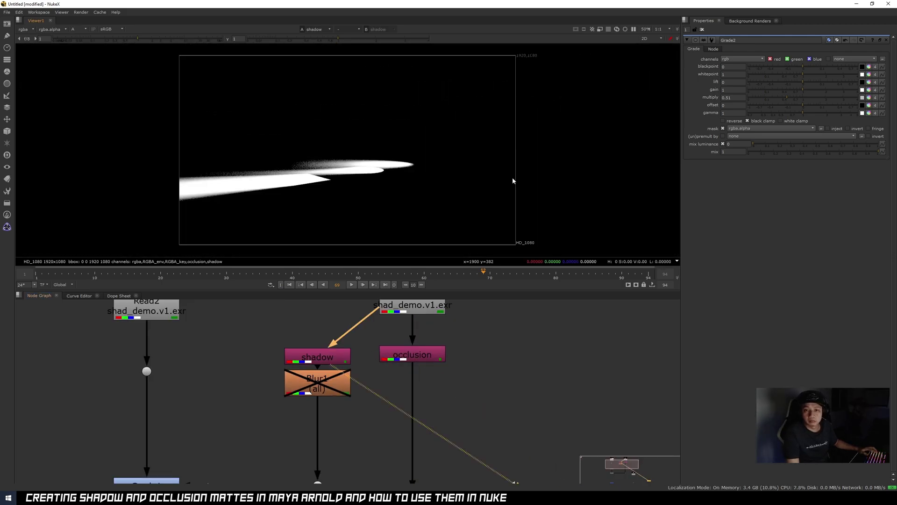
click(419, 360)
key(1)
scroll(425, 378, down, 3)
middle_drag(383, 436, 407, 369)
scroll(318, 420, up, 3)
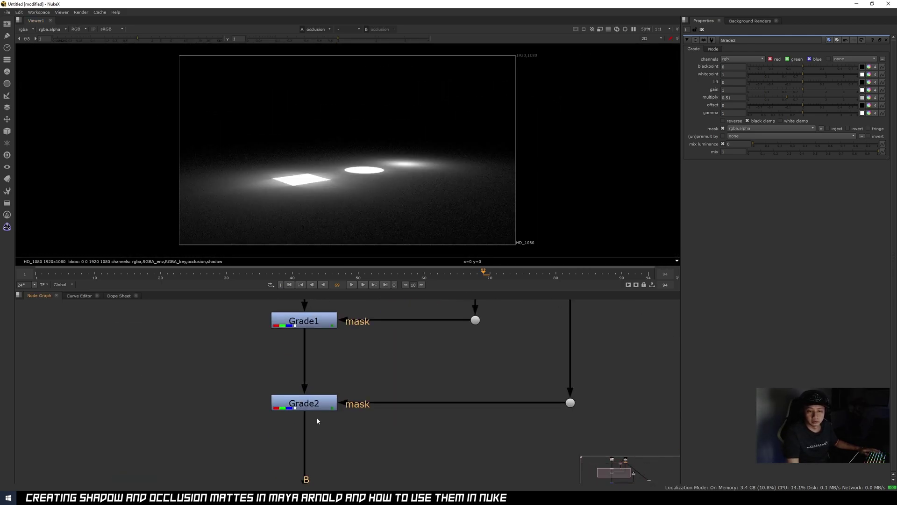
scroll(419, 398, down, 4)
middle_drag(481, 359, 450, 409)
scroll(452, 374, up, 3)
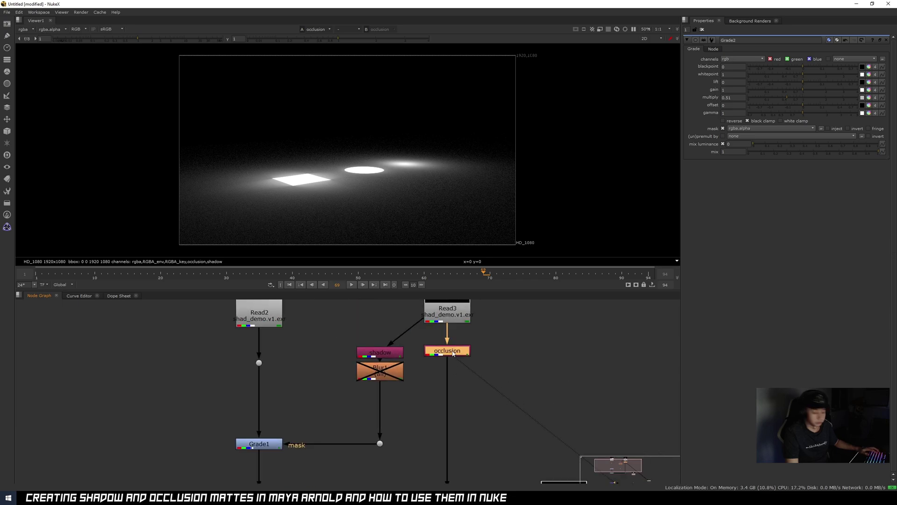
key(Tab)
click(545, 360)
click(458, 352)
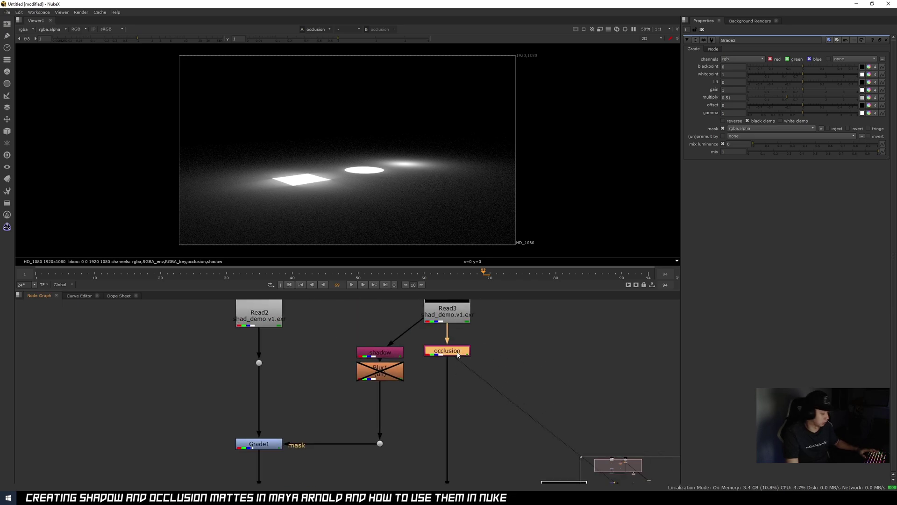
key(k)
drag(511, 355, 490, 395)
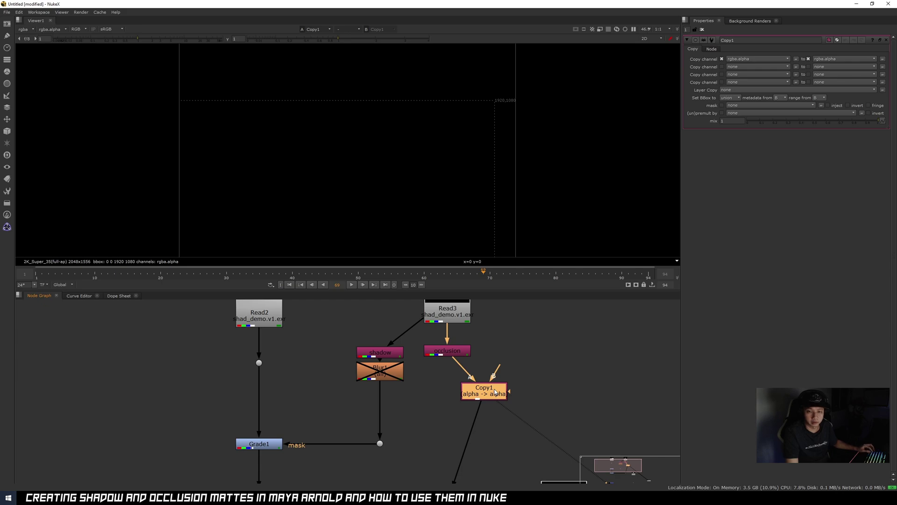
key(ctrl+z)
key(ctrl+z)
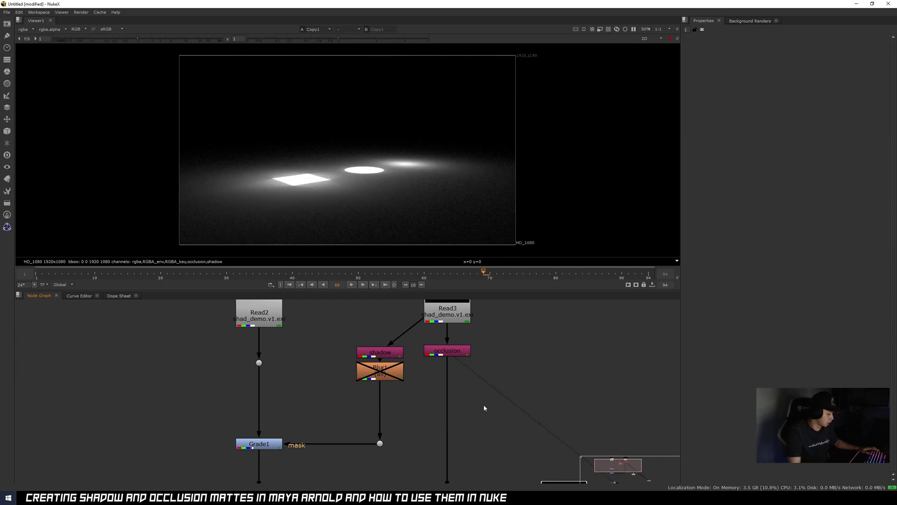
Insert a Keyer node with a luminance key below the occlusion node and check its matte in the viewer
key(Tab)
text(key)
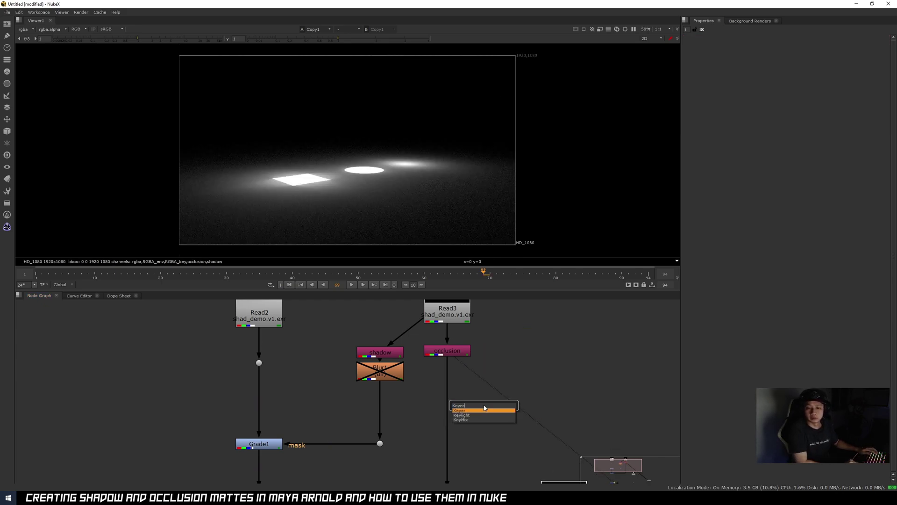
click(485, 410)
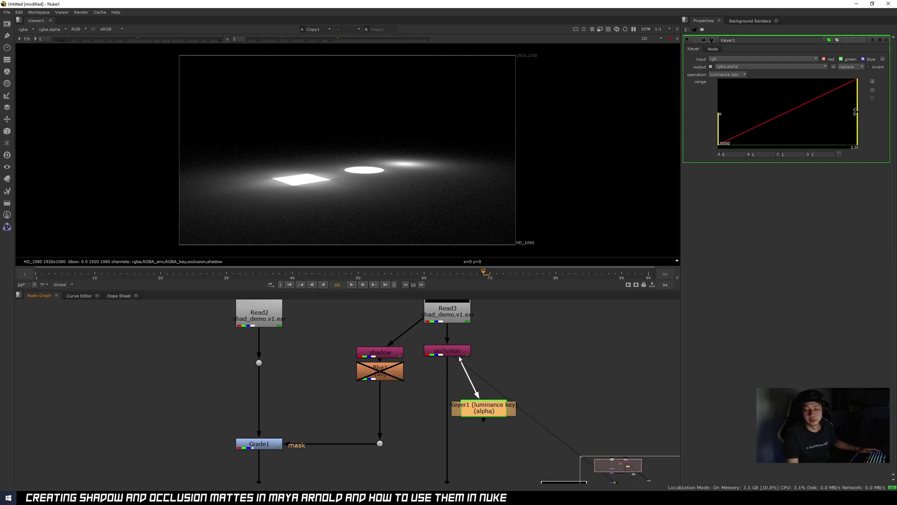
drag(476, 406, 441, 395)
middle_drag(385, 117, 396, 122)
middle_drag(395, 188, 411, 161)
key(a)
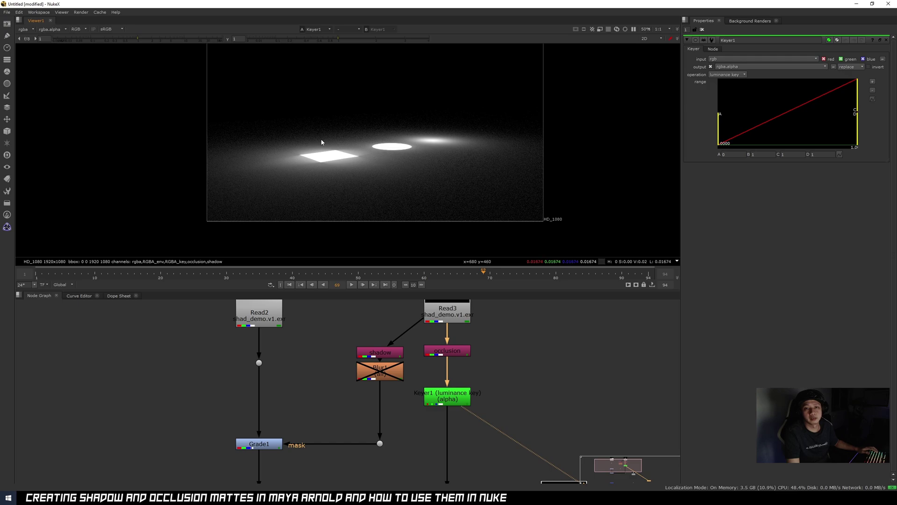
scroll(386, 148, up, 2)
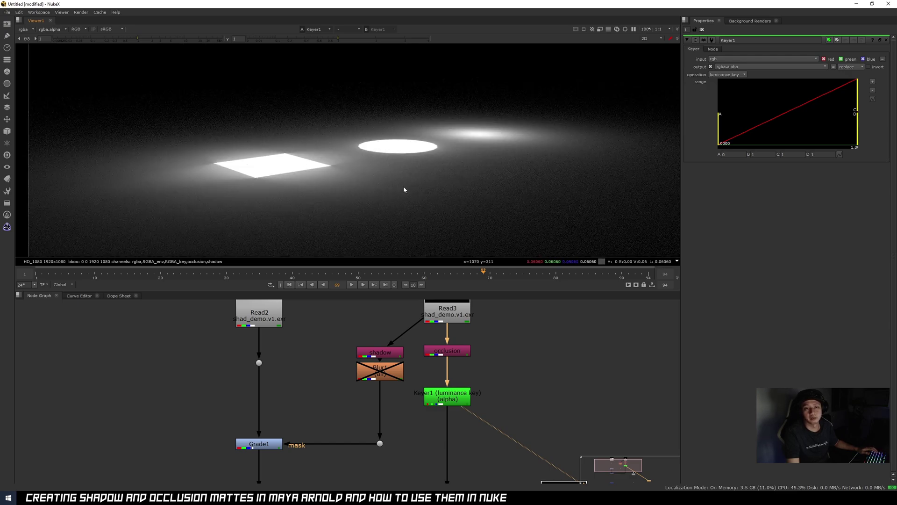
scroll(427, 381, down, 2)
View Grade2's output and toggle the node off and on to compare the occlusion darkening on the ground
middle_drag(406, 424, 453, 391)
scroll(394, 411, up, 1)
click(392, 410)
key(1)
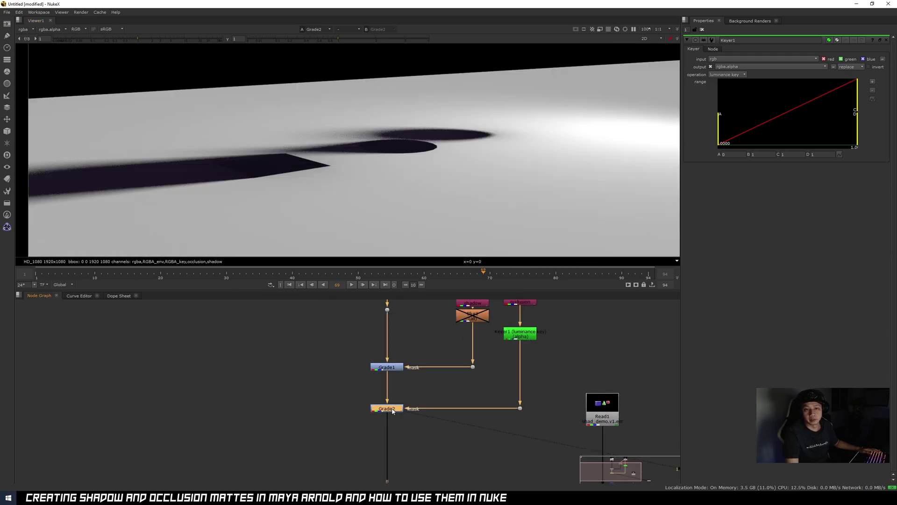
scroll(432, 229, down, 1)
double_click(394, 408)
key(d)
key(d)
key(d)
key(d)
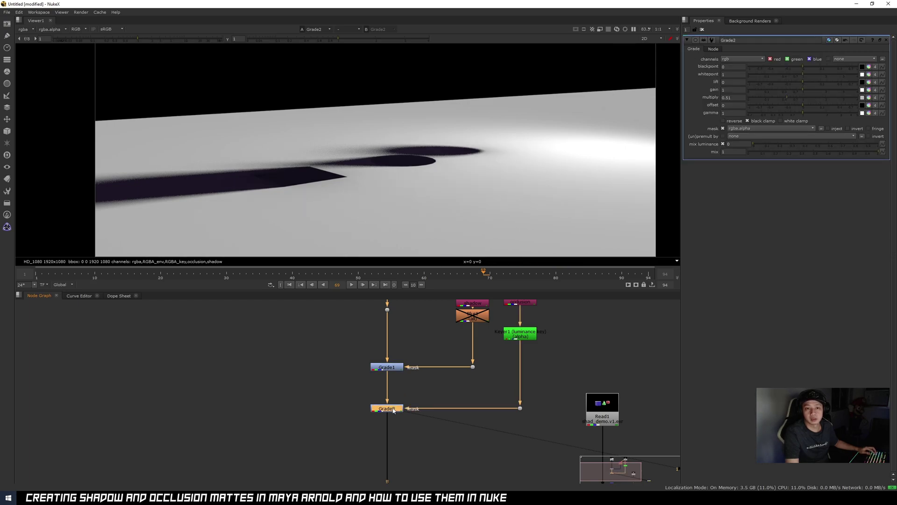
scroll(321, 201, up, 4)
scroll(417, 434, down, 4)
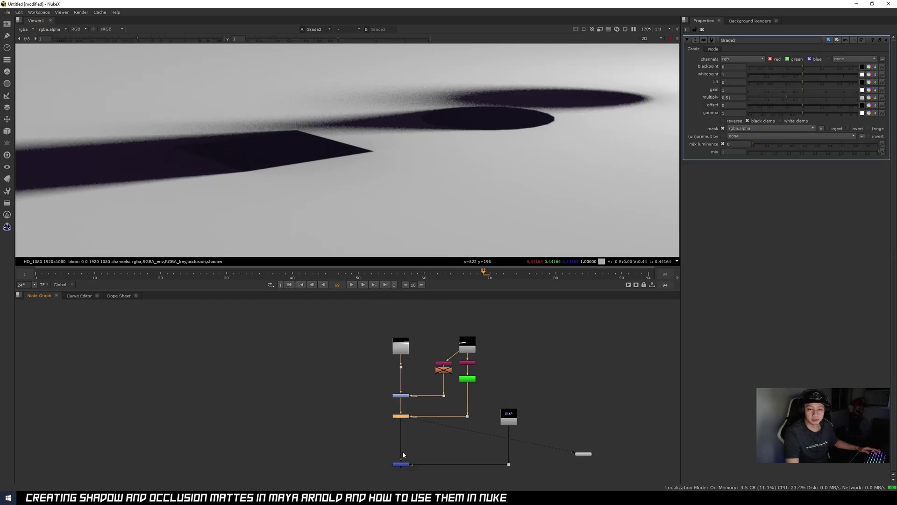
View the Merge1 composite and set Grade2's multiply to 0
scroll(397, 456, up, 2)
click(405, 467)
key(1)
click(433, 479)
middle_drag(416, 210, 422, 232)
scroll(443, 395, up, 2)
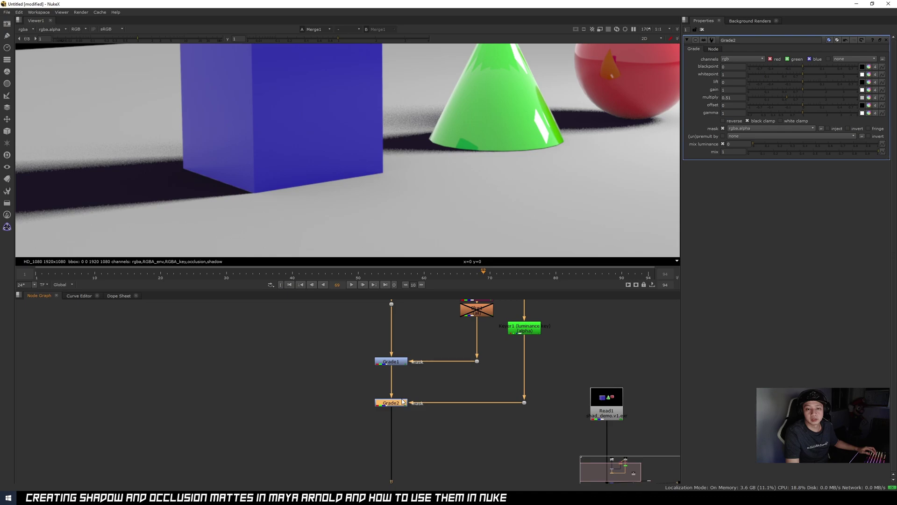
drag(790, 99, 739, 91)
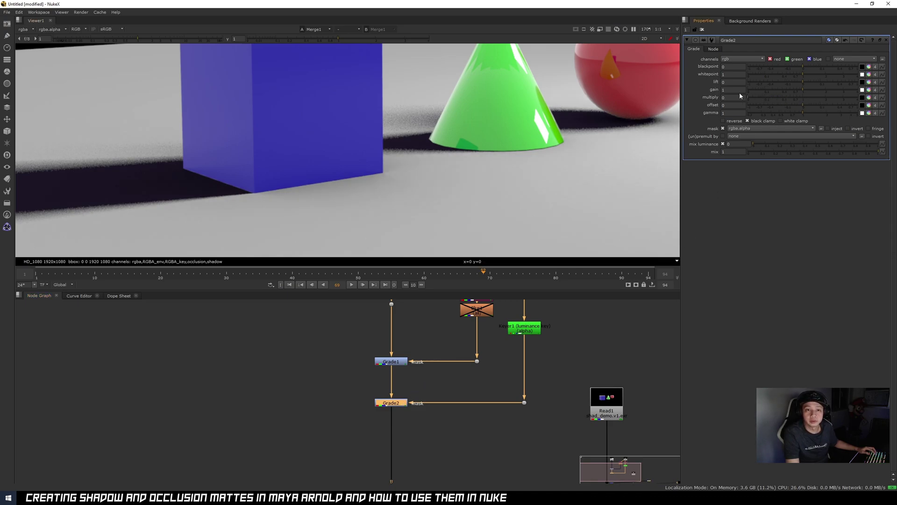
scroll(378, 174, up, 3)
scroll(344, 183, down, 4)
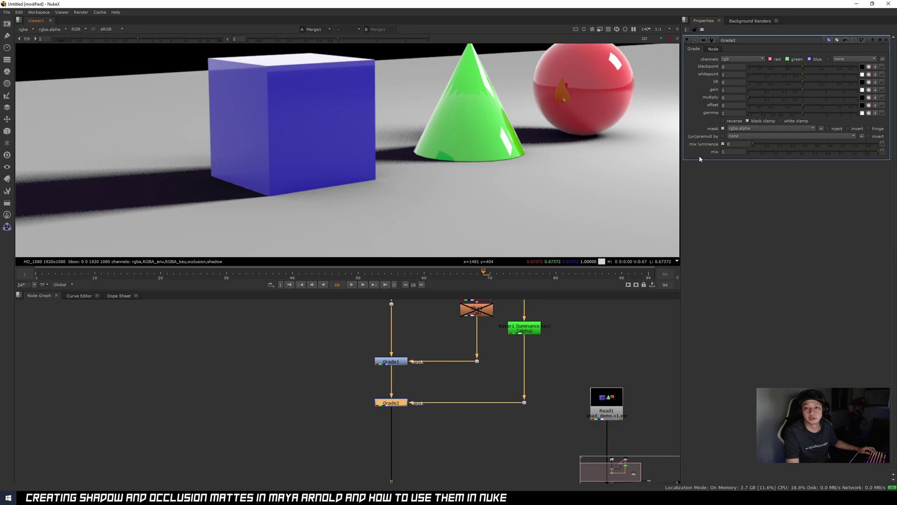
Toggle Grade2 off and on in the merged composite to compare the contact darkening under the objects
key(d)
key(d)
key(d)
key(d)
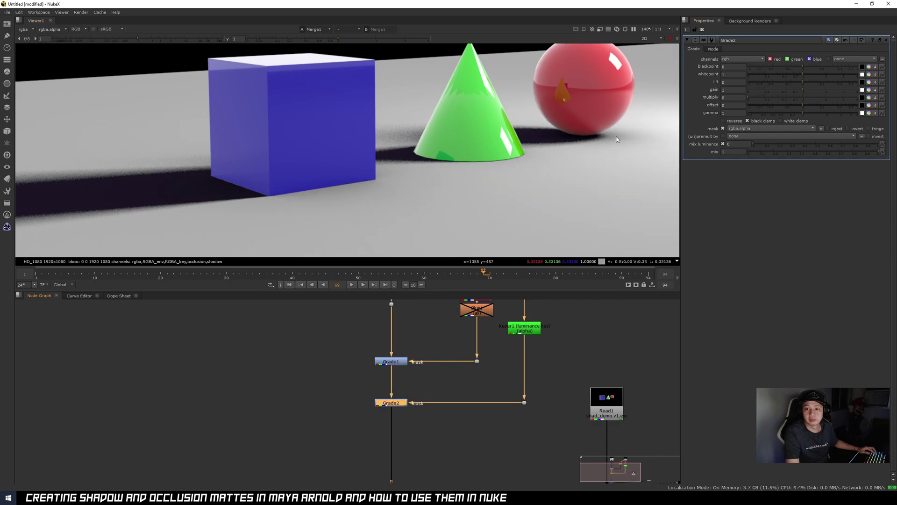
key(d)
key(d)
scroll(478, 162, up, 2)
key(d)
key(d)
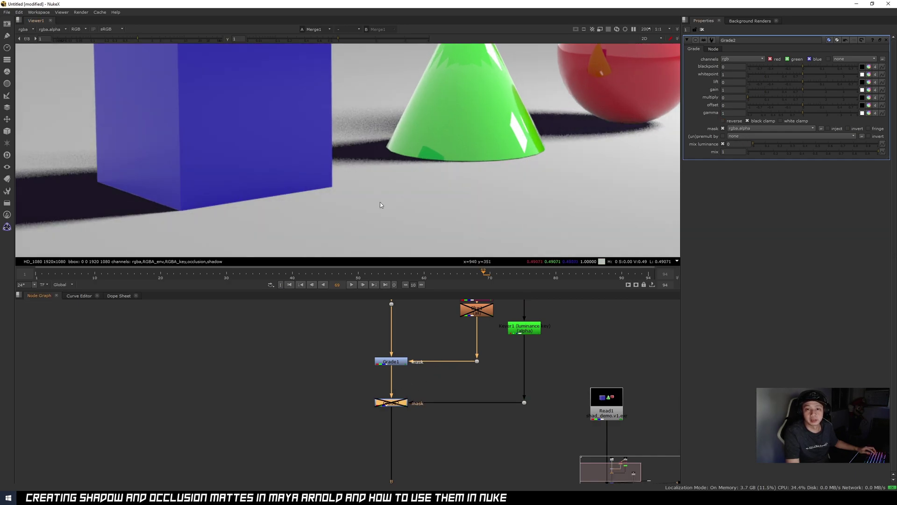
Examine the ground around the cube, cone and sphere up close and in full frame, comparing with Grade2 disabled
middle_drag(272, 211, 305, 196)
scroll(305, 196, down, 3)
scroll(304, 196, down, 2)
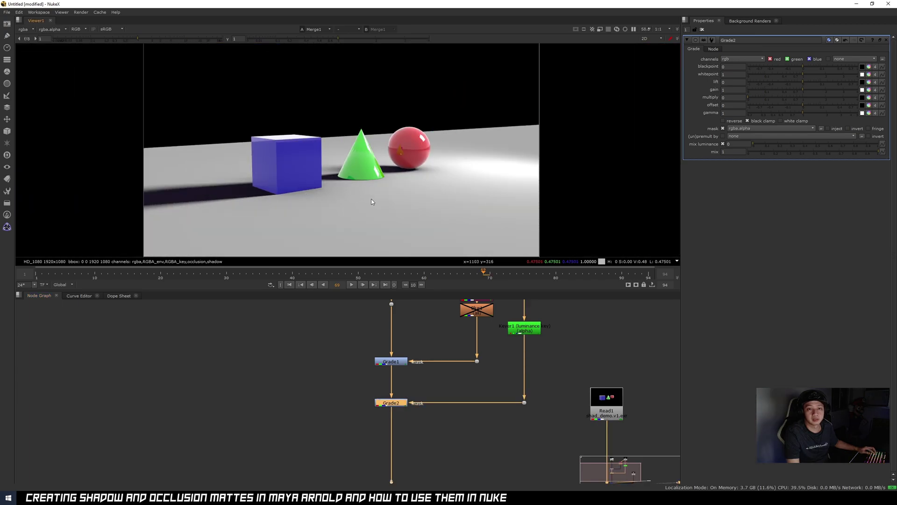
scroll(316, 184, up, 3)
middle_drag(441, 206, 434, 188)
middle_drag(503, 234, 459, 172)
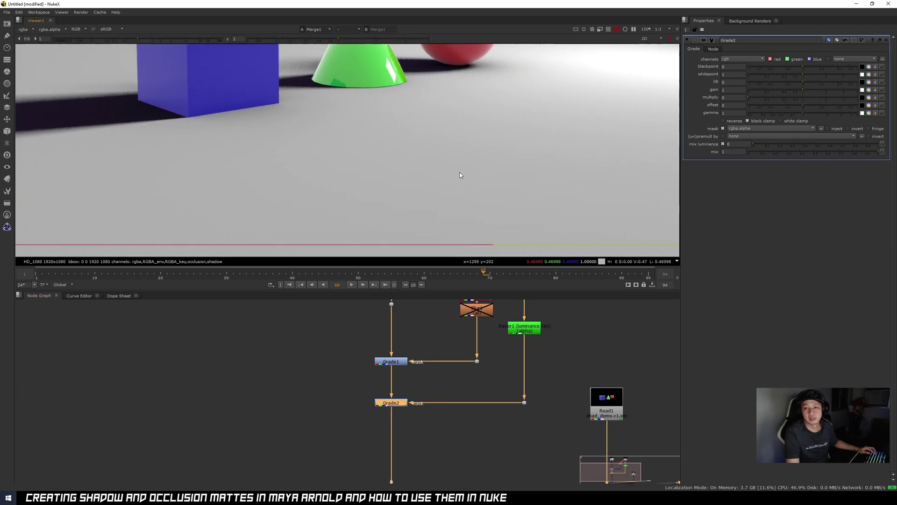
key(d)
key(d)
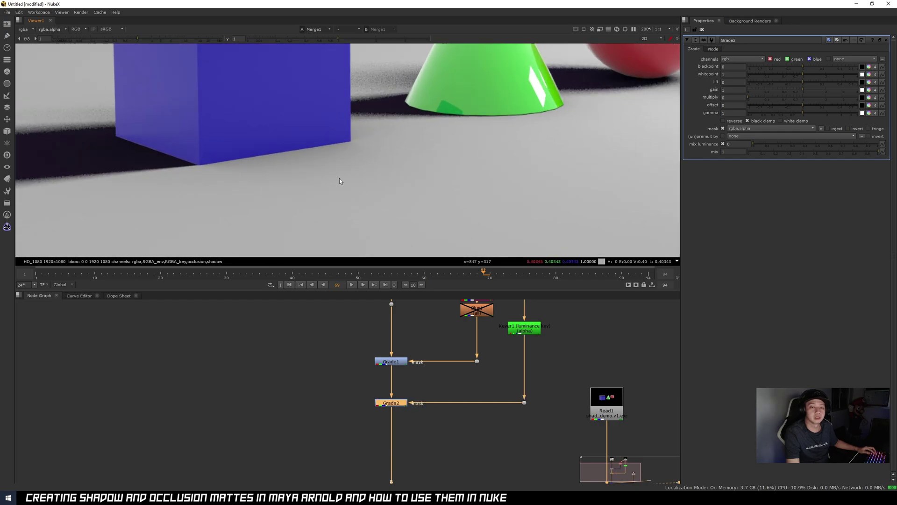
middle_drag(296, 153, 323, 170)
scroll(340, 170, up, 1)
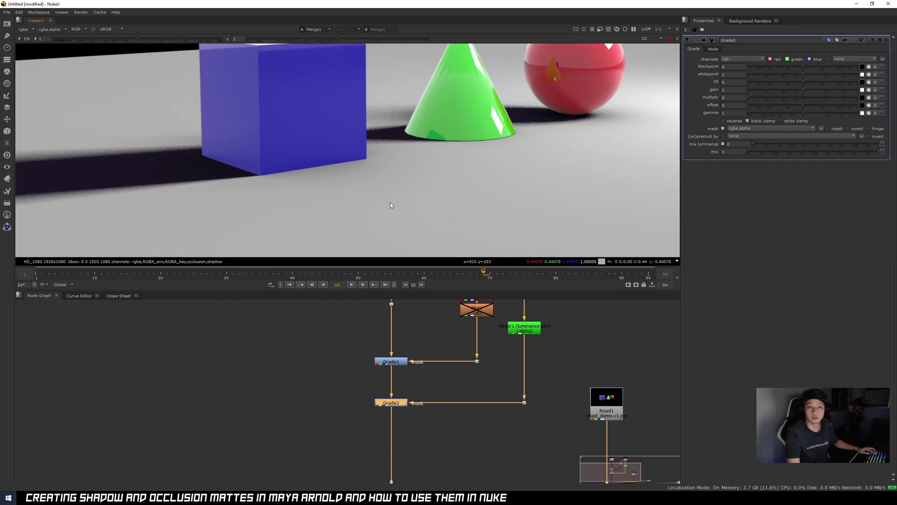
scroll(385, 205, down, 4)
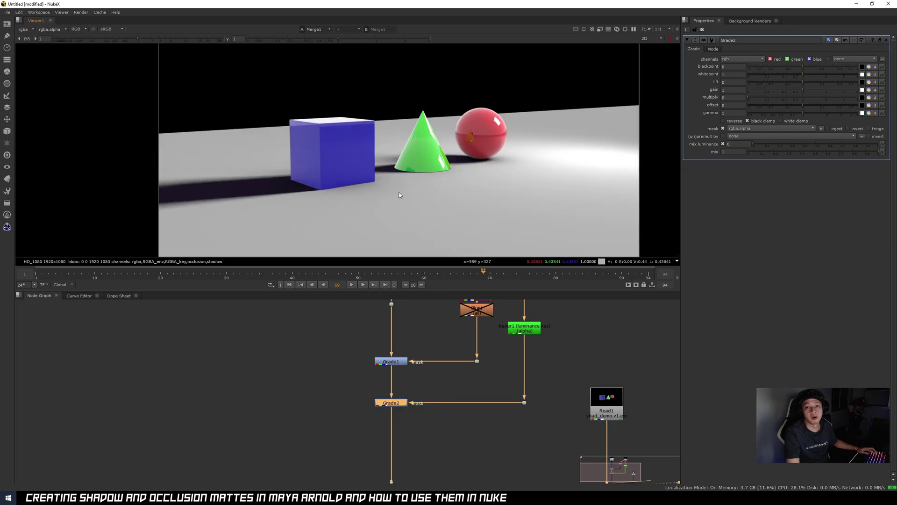
middle_drag(399, 195, 433, 197)
middle_drag(498, 330, 472, 331)
scroll(383, 209, up, 4)
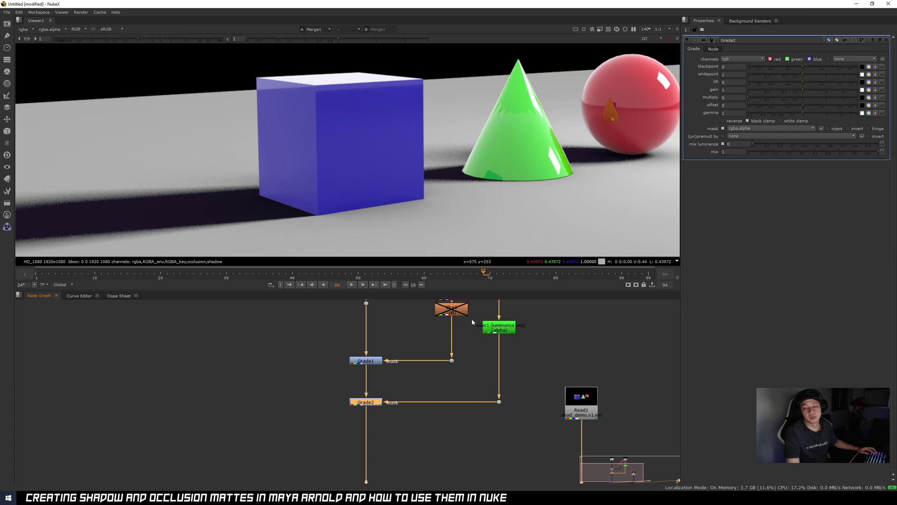
View Keyer1 and insert a Grade node below it that affects only the alpha channel
click(499, 328)
key(1)
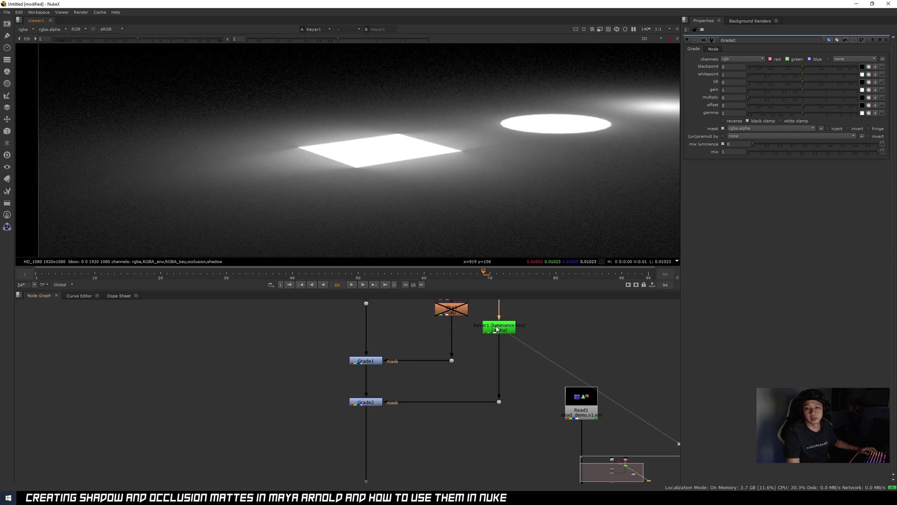
click(499, 328)
key(g)
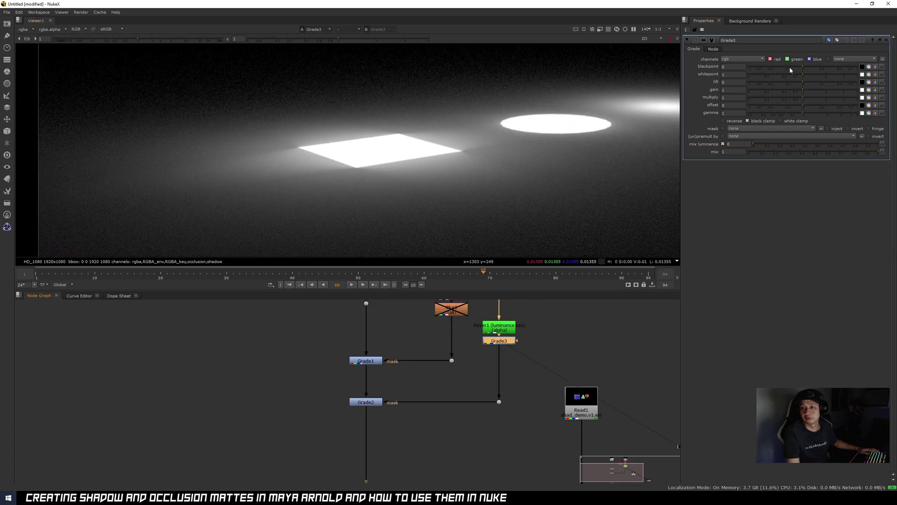
click(747, 58)
click(736, 92)
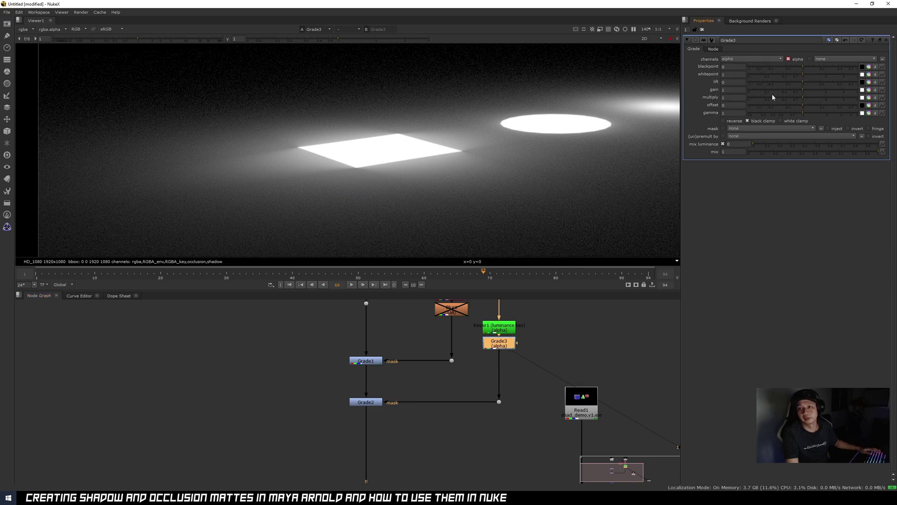
Try a multiply of 3.5 on Grade3 while viewing the alpha matte, and check the effect on Grade2's output
drag(852, 98, 858, 98)
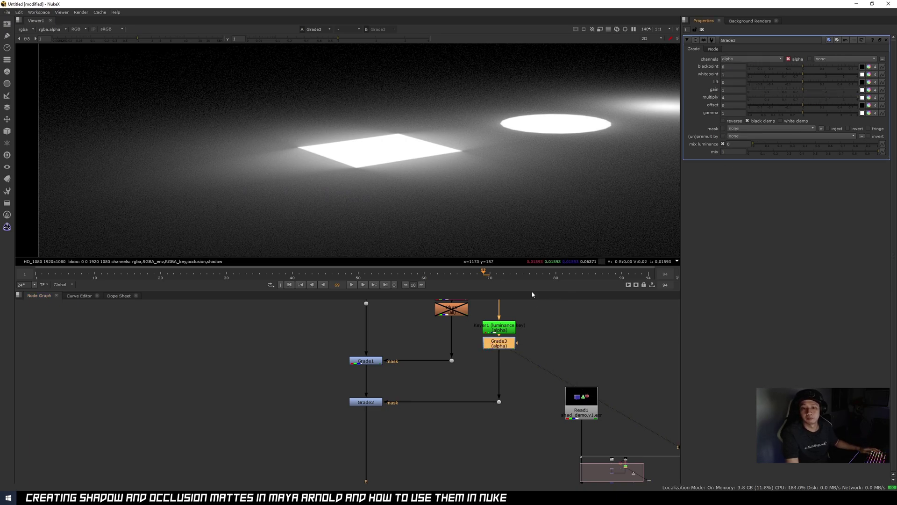
key(a)
click(847, 97)
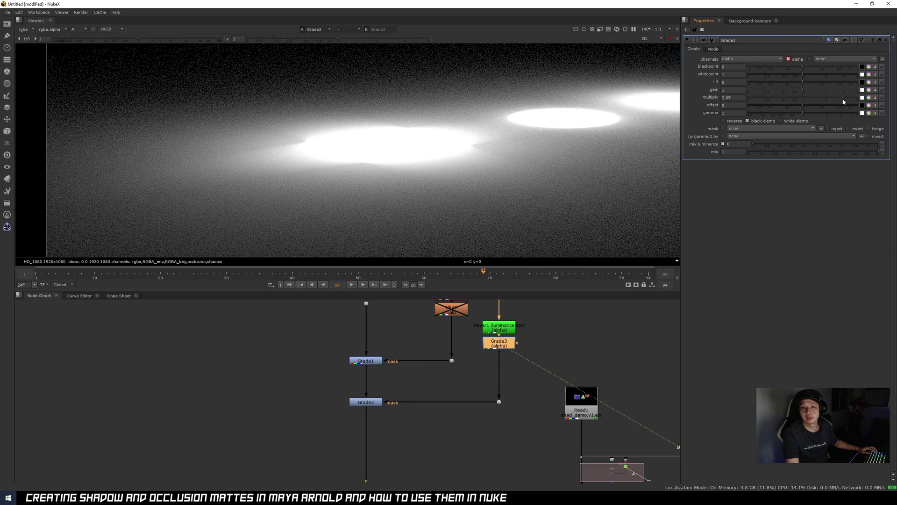
middle_drag(441, 391, 467, 367)
click(391, 377)
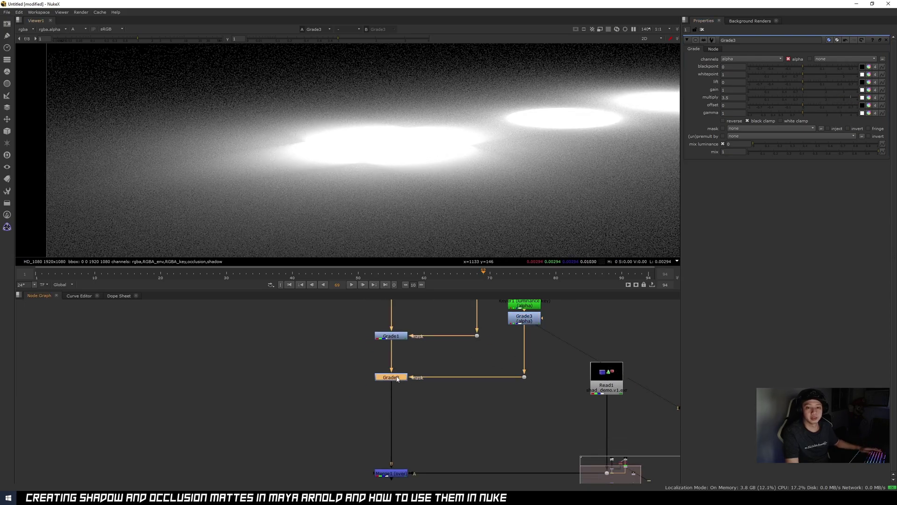
key(1)
key(a)
View the Merge1 composite and set Grade3's multiply to 1.72, judging the occlusion around the cube's base
scroll(438, 406, down, 3)
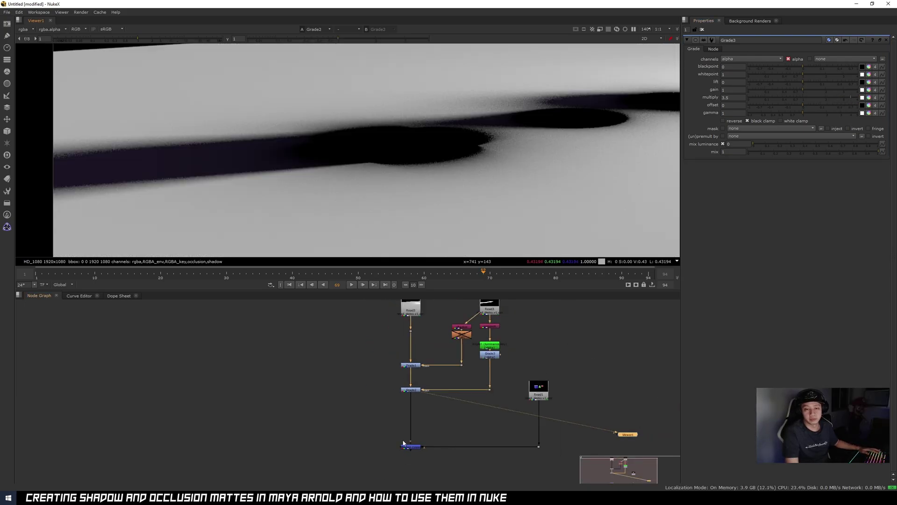
scroll(411, 427, up, 1)
click(413, 448)
key(1)
middle_drag(434, 210, 449, 257)
click(416, 380)
click(514, 341)
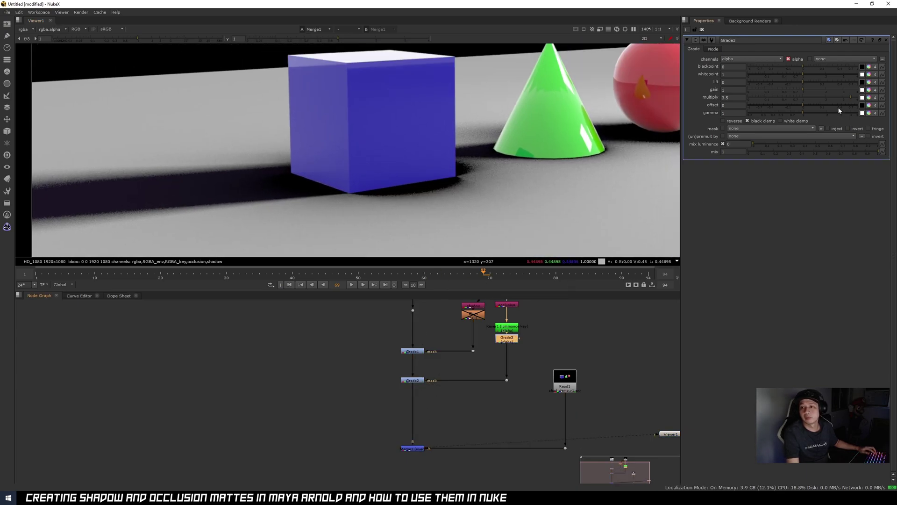
drag(846, 98, 819, 97)
scroll(446, 213, up, 2)
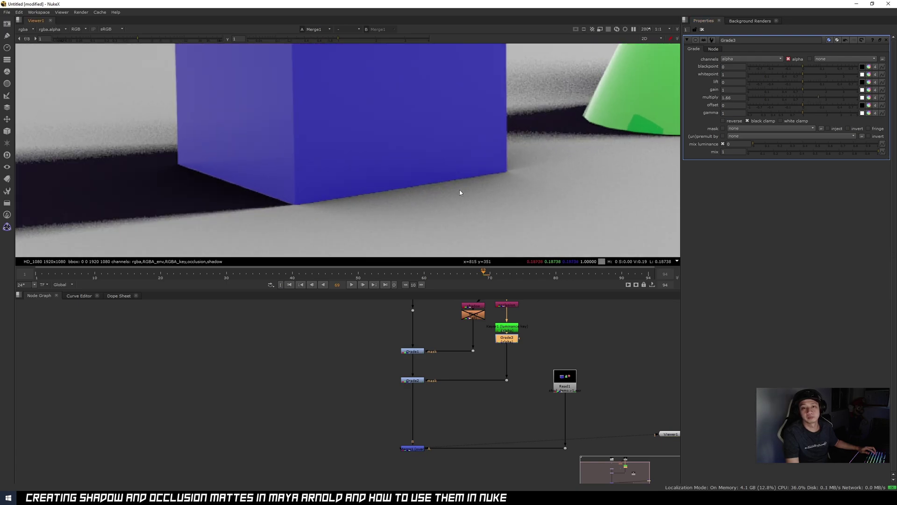
scroll(477, 184, down, 4)
scroll(506, 175, up, 3)
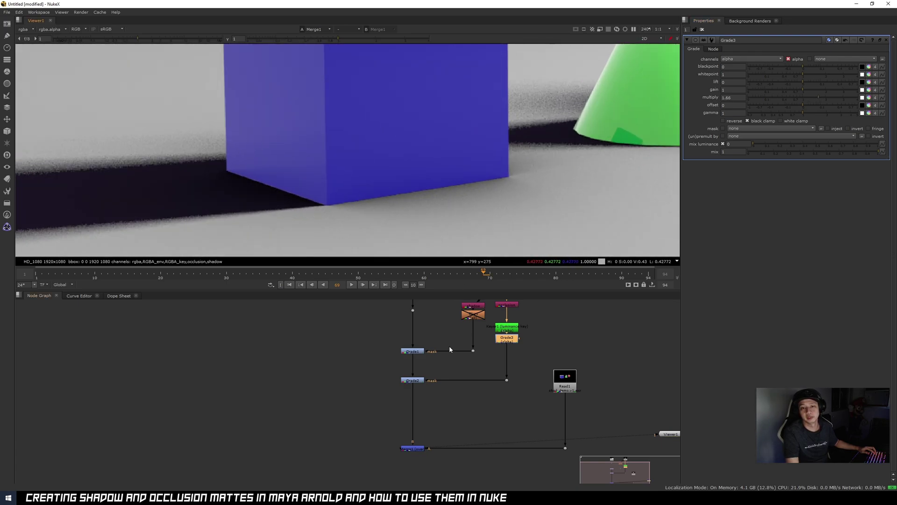
drag(809, 98, 821, 97)
scroll(570, 136, down, 5)
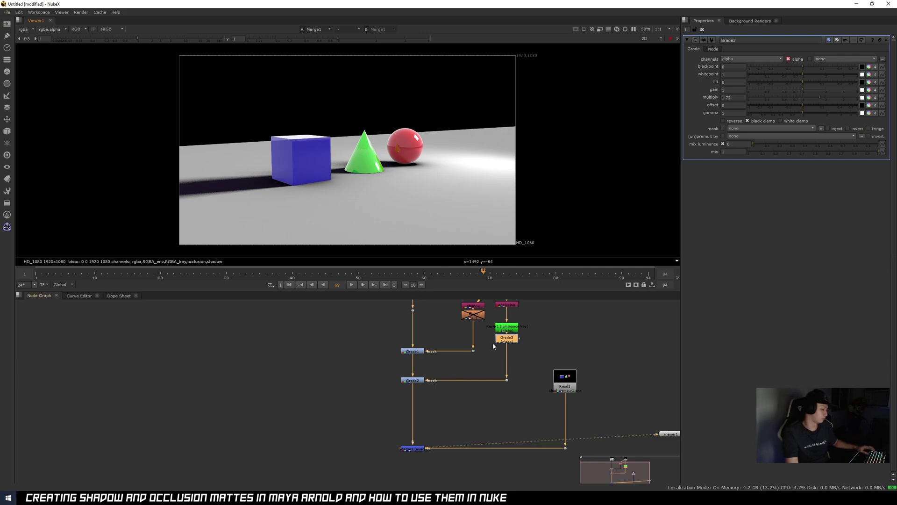
Inspect the contact shadows at the bases of the cone and cube, and review the composite in full frame
middle_drag(483, 340, 477, 369)
scroll(437, 153, up, 4)
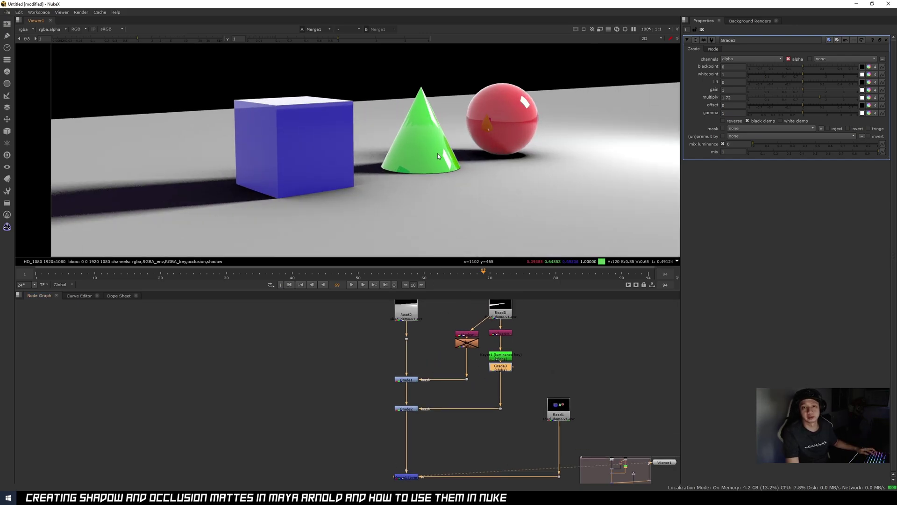
scroll(448, 192, down, 4)
scroll(418, 201, up, 5)
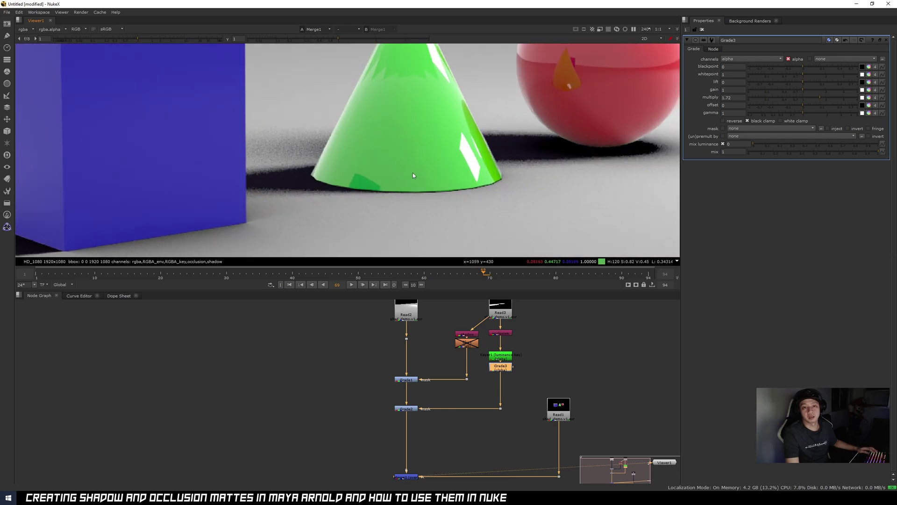
scroll(434, 192, down, 5)
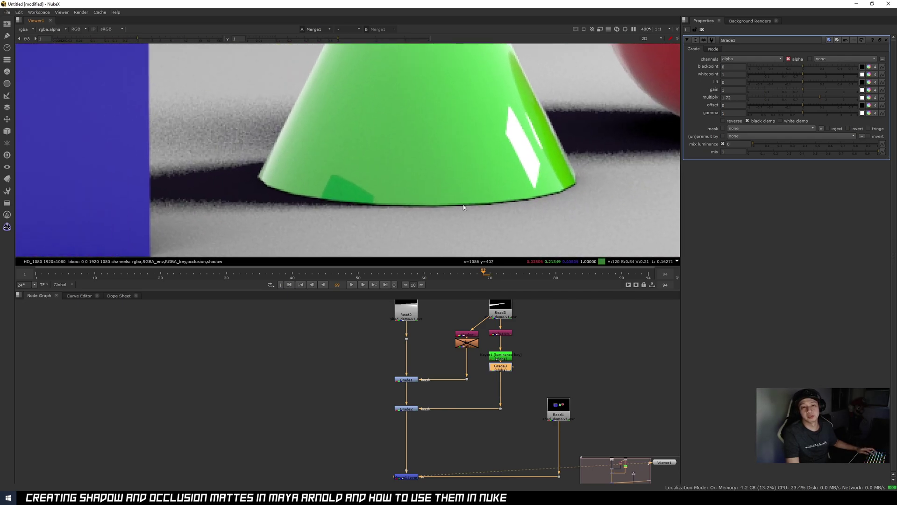
scroll(482, 188, up, 4)
scroll(484, 184, down, 4)
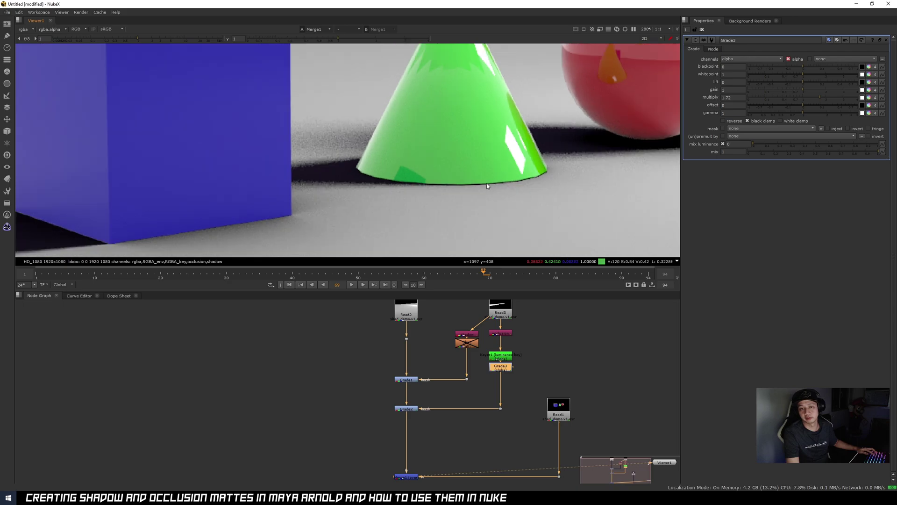
scroll(294, 226, up, 3)
scroll(294, 226, up, 2)
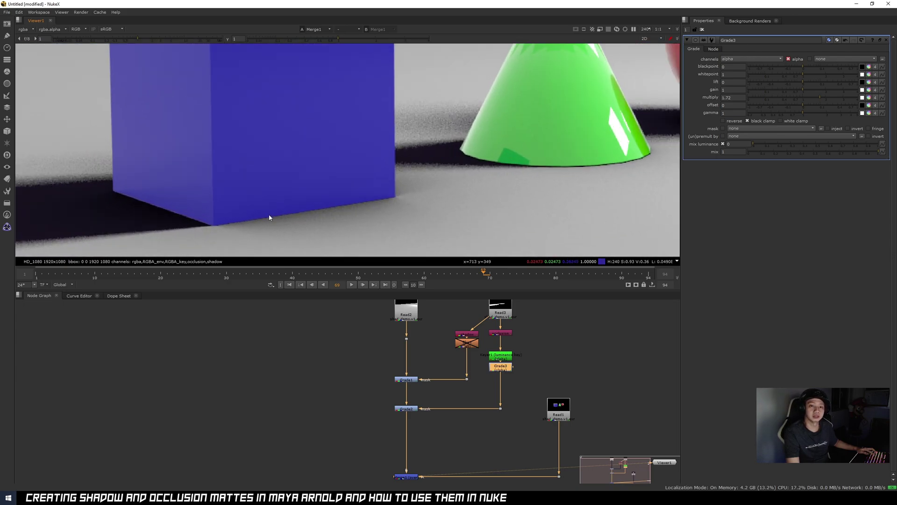
scroll(472, 198, down, 5)
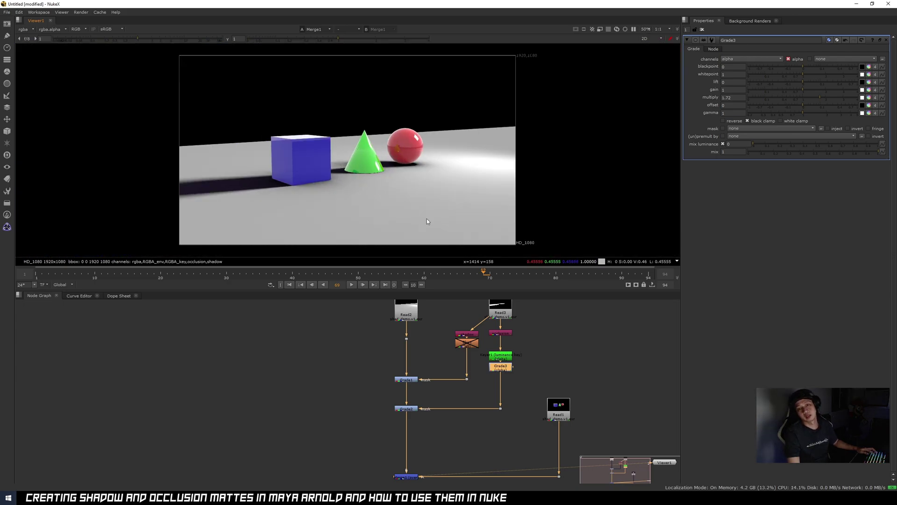
Examine the complete node tree from the Read nodes down to Merge1, highlighting Merge1 and the connected branches
scroll(419, 376, down, 2)
scroll(418, 376, down, 2)
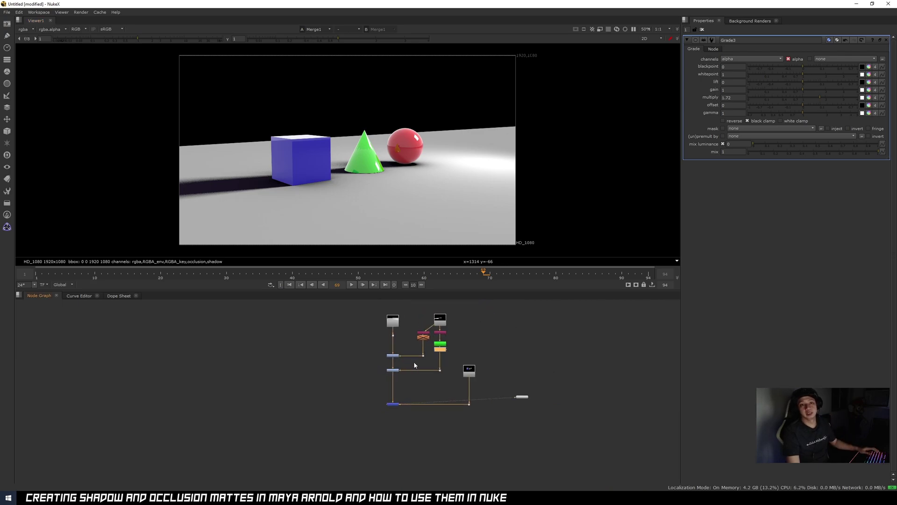
drag(372, 396, 422, 419)
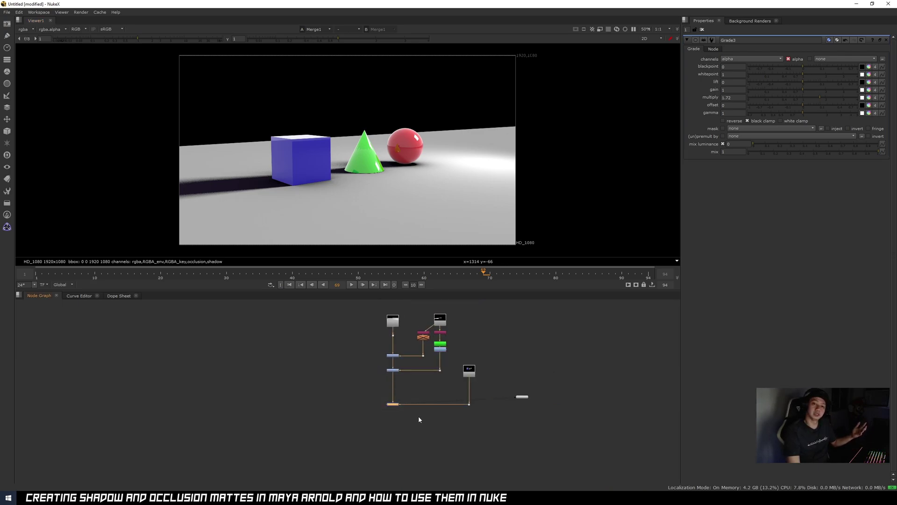
middle_drag(411, 398, 421, 416)
scroll(406, 347, up, 3)
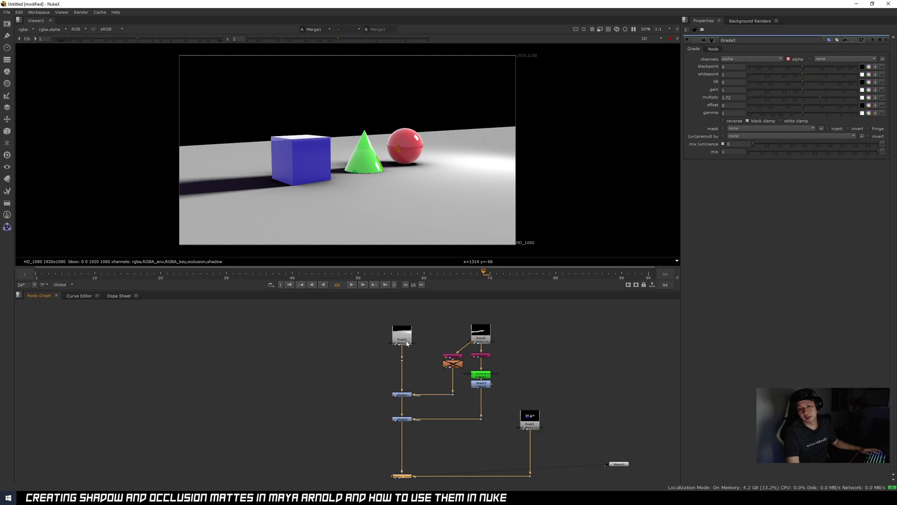
drag(406, 345, 511, 456)
scroll(429, 338, down, 2)
middle_drag(419, 391, 420, 413)
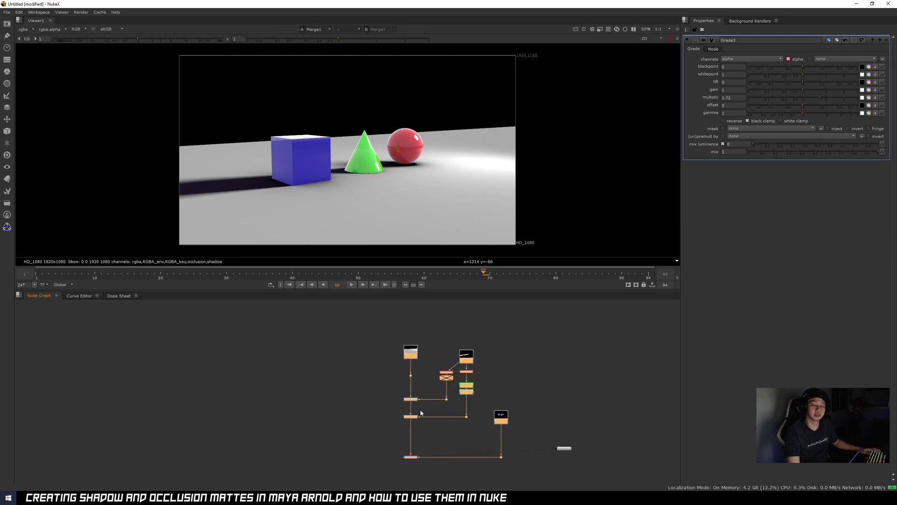
middle_drag(486, 406, 481, 392)
scroll(364, 339, up, 2)
scroll(488, 387, down, 1)
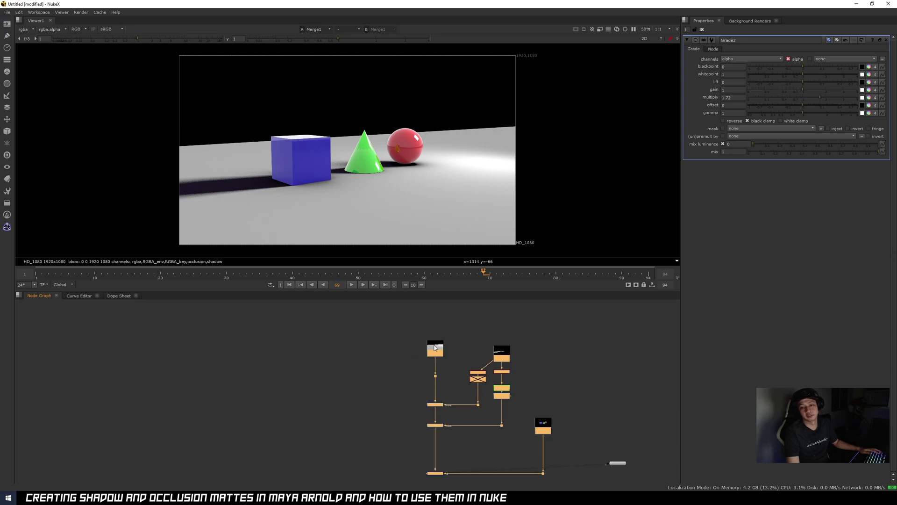
Move the Read2 node up, farther above Grade1, and view its ground render on its own
middle_drag(434, 345, 428, 331)
click(439, 329)
drag(431, 333, 431, 318)
key(1)
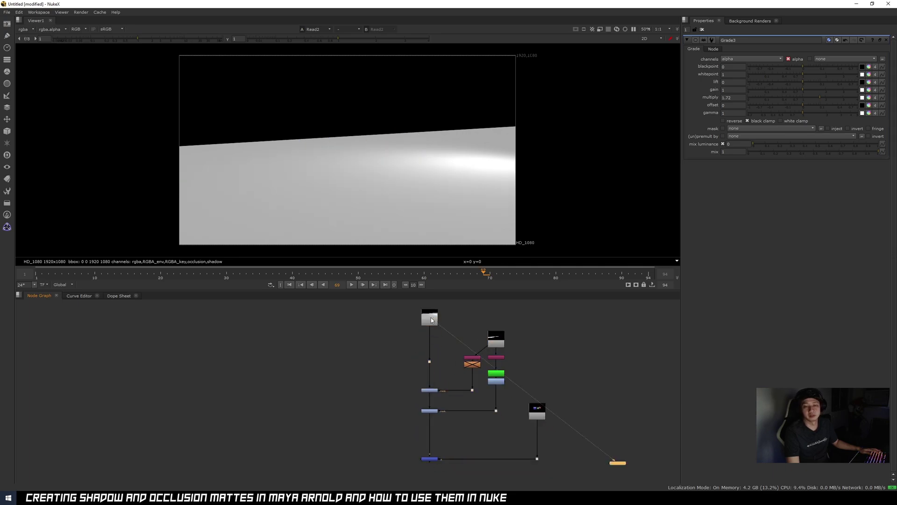
click(431, 320)
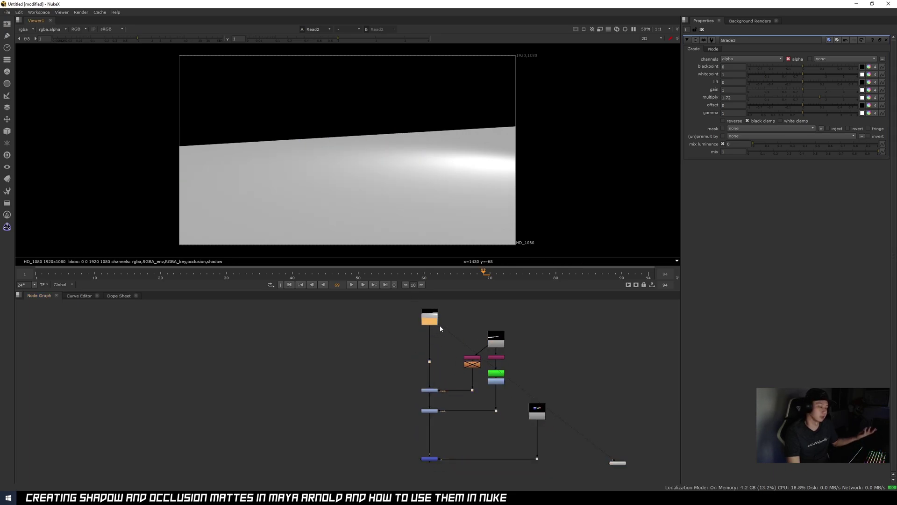
View Read1's geometry render with the cube, cone and sphere on its own
scroll(537, 402, up, 2)
click(538, 416)
key(1)
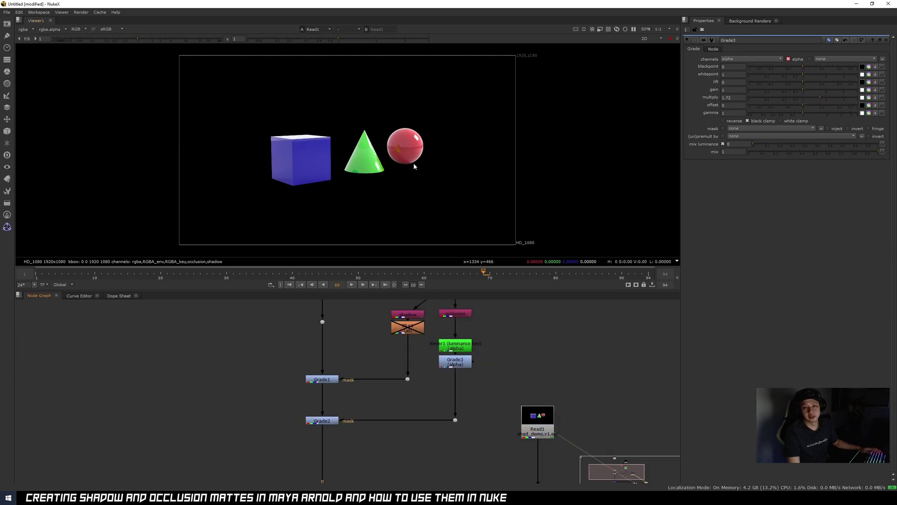
Move Read2 higher above the mask branches and view the ground render again
scroll(486, 366, down, 5)
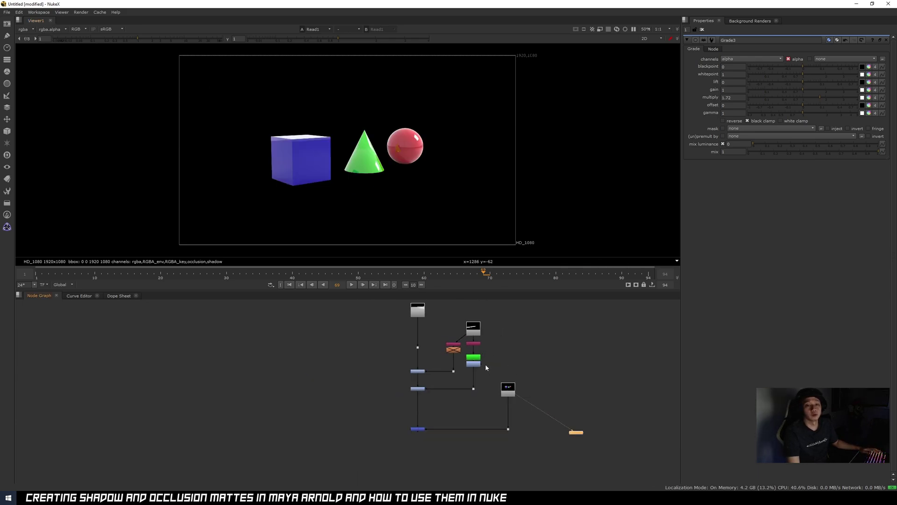
scroll(477, 363, up, 2)
middle_drag(418, 315, 412, 375)
drag(391, 350, 389, 330)
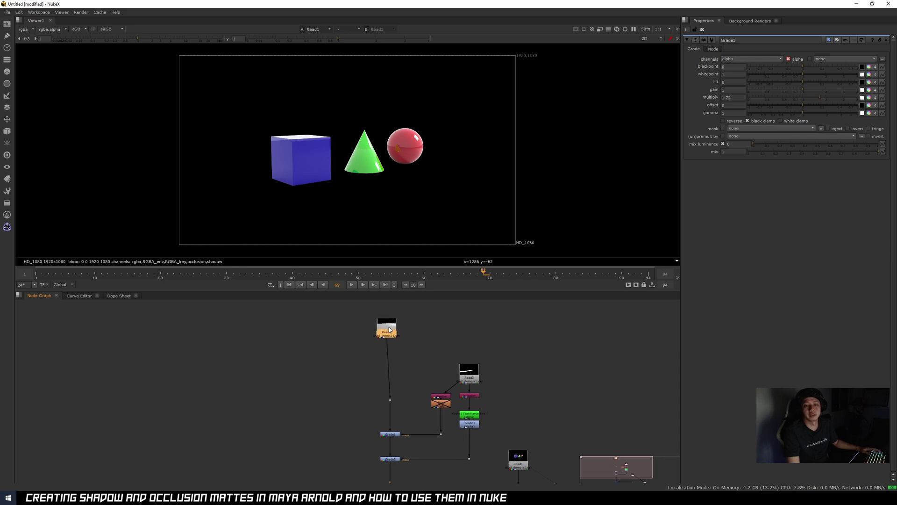
key(1)
Examine how the shadow and occlusion branches feed the masks of Grade1 and Grade2, selecting those nodes in the graph
scroll(391, 330, down, 3)
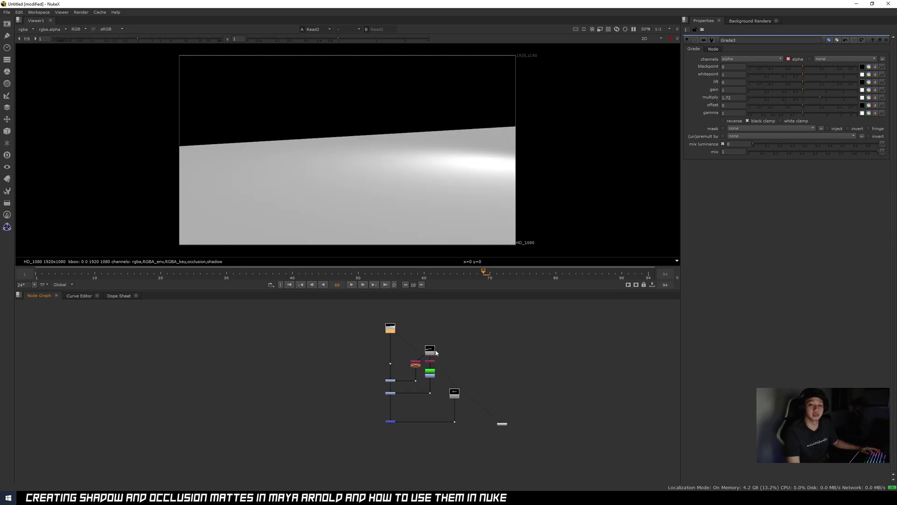
drag(415, 356, 477, 427)
drag(371, 371, 414, 433)
drag(401, 334, 488, 433)
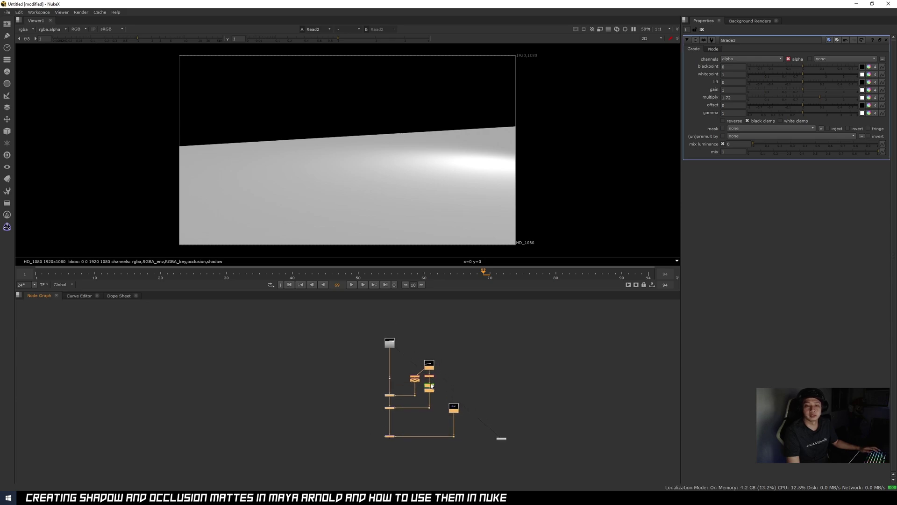
scroll(443, 344, up, 3)
drag(445, 336, 368, 449)
drag(306, 406, 382, 451)
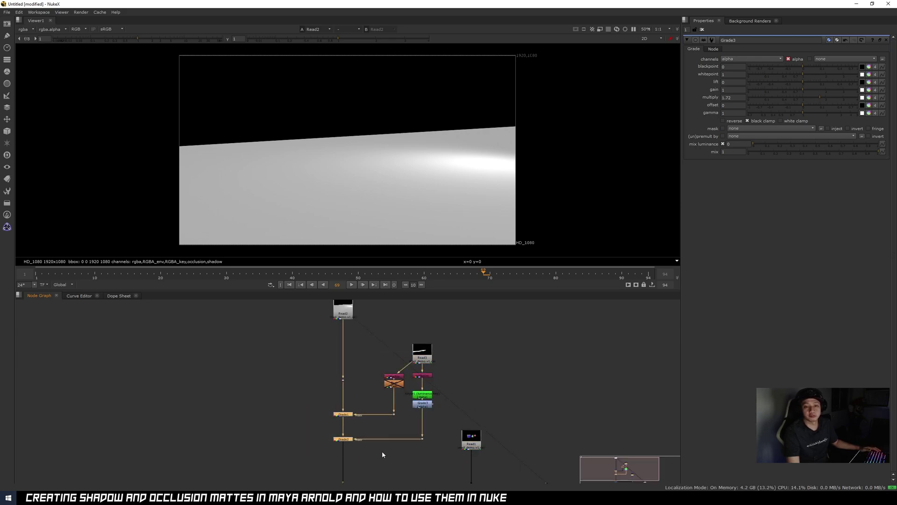
middle_drag(417, 450, 417, 399)
scroll(417, 399, down, 2)
scroll(417, 401, down, 2)
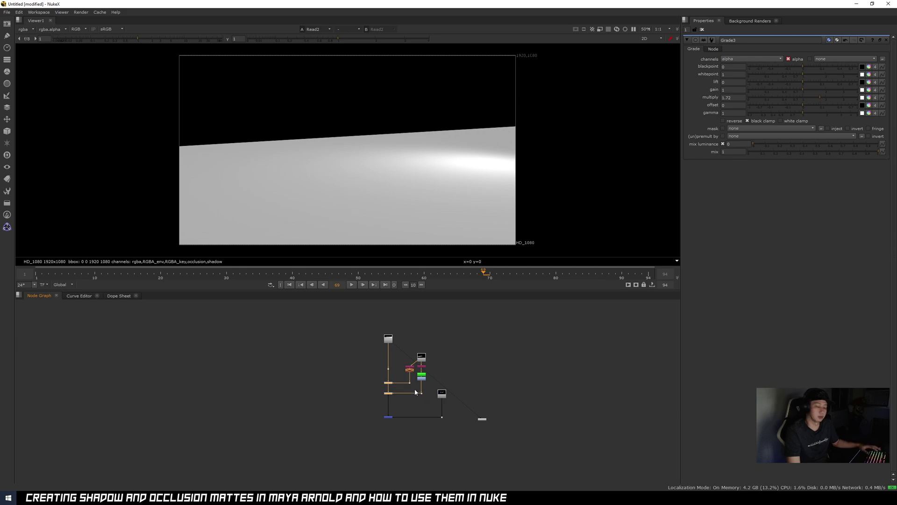
scroll(404, 423, up, 3)
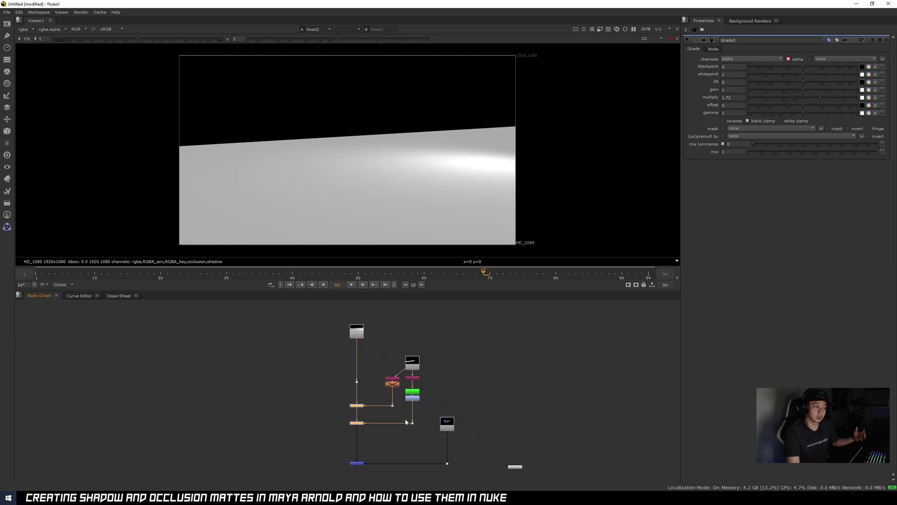
click(481, 409)
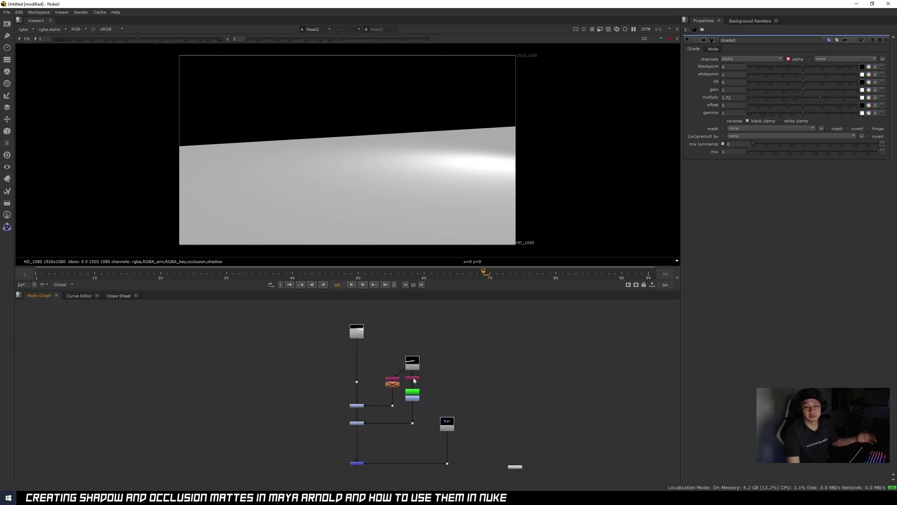
click(361, 335)
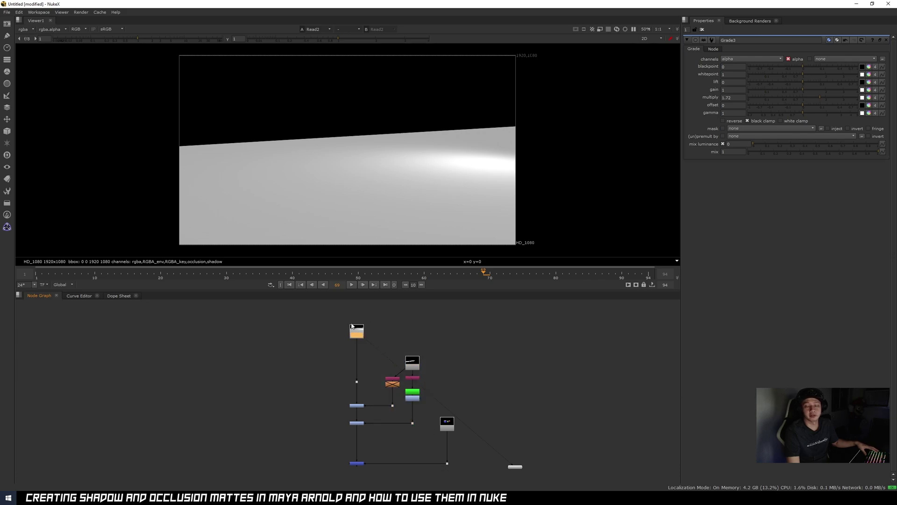
scroll(426, 394, down, 4)
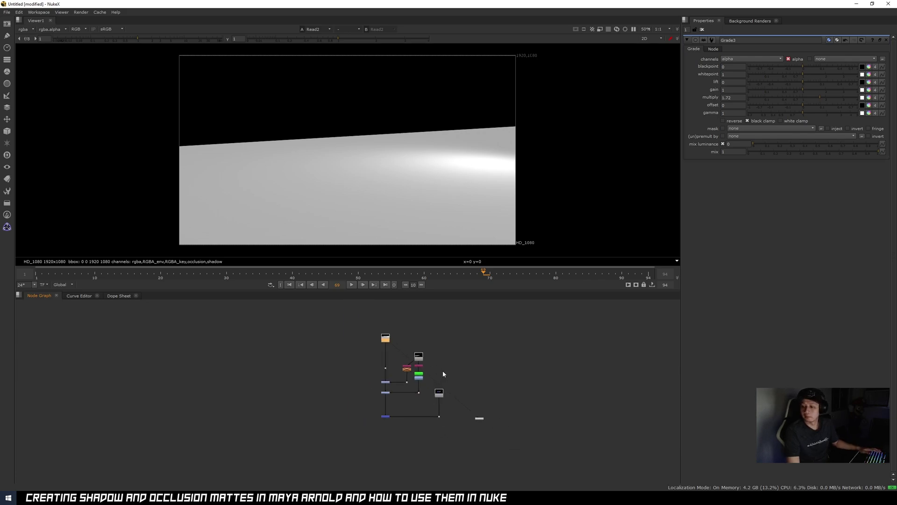
scroll(437, 395, up, 3)
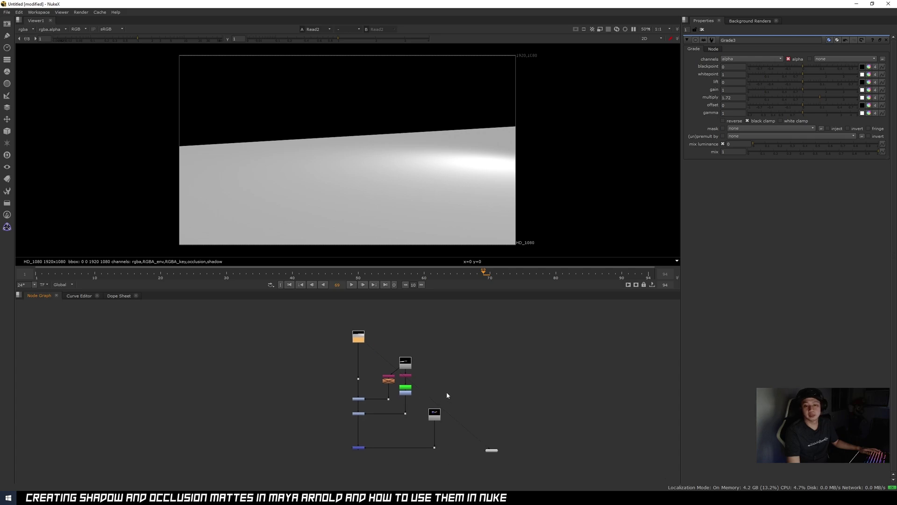